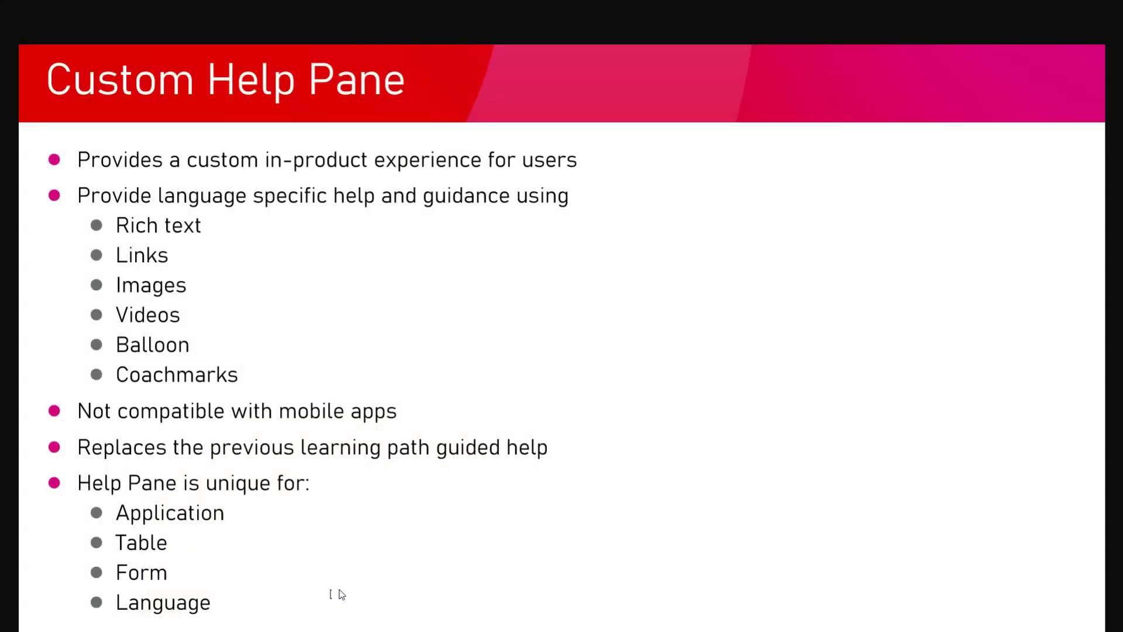
- Switch from the slide to the model-driven app, view the Giri Movies list, and return to Giri Contacts
key(F11)
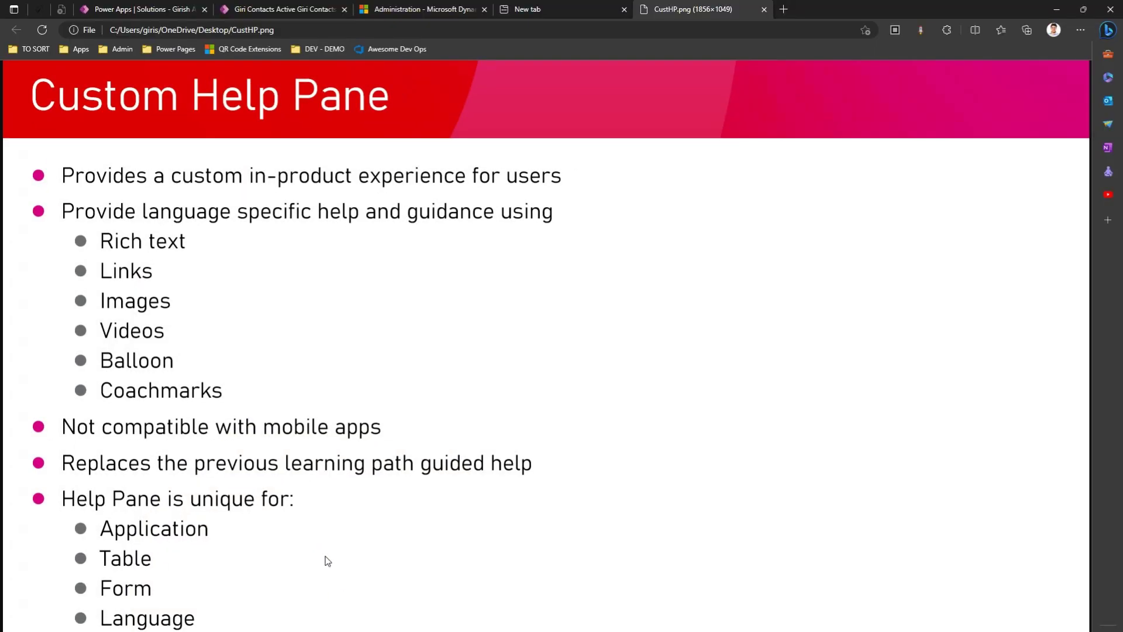
click(277, 9)
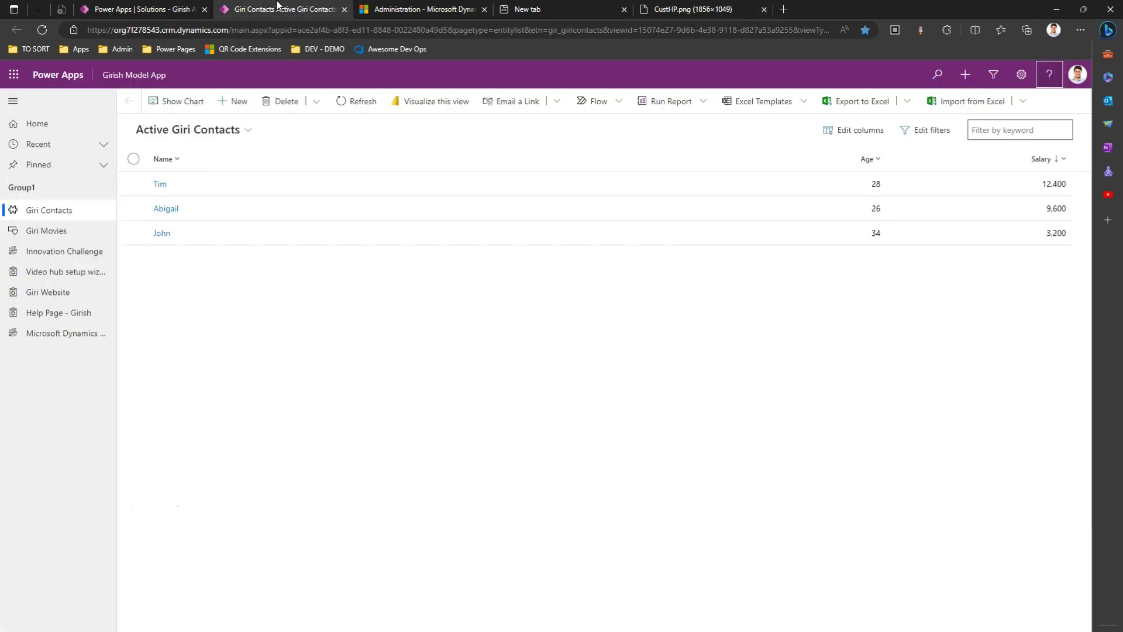
click(210, 438)
click(56, 234)
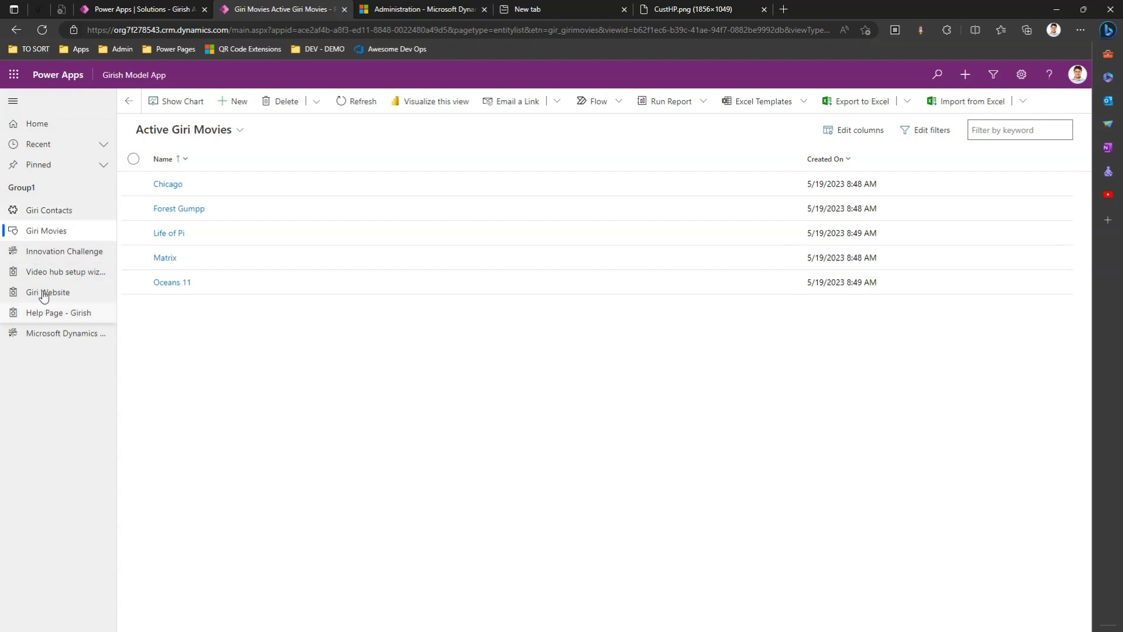
click(56, 214)
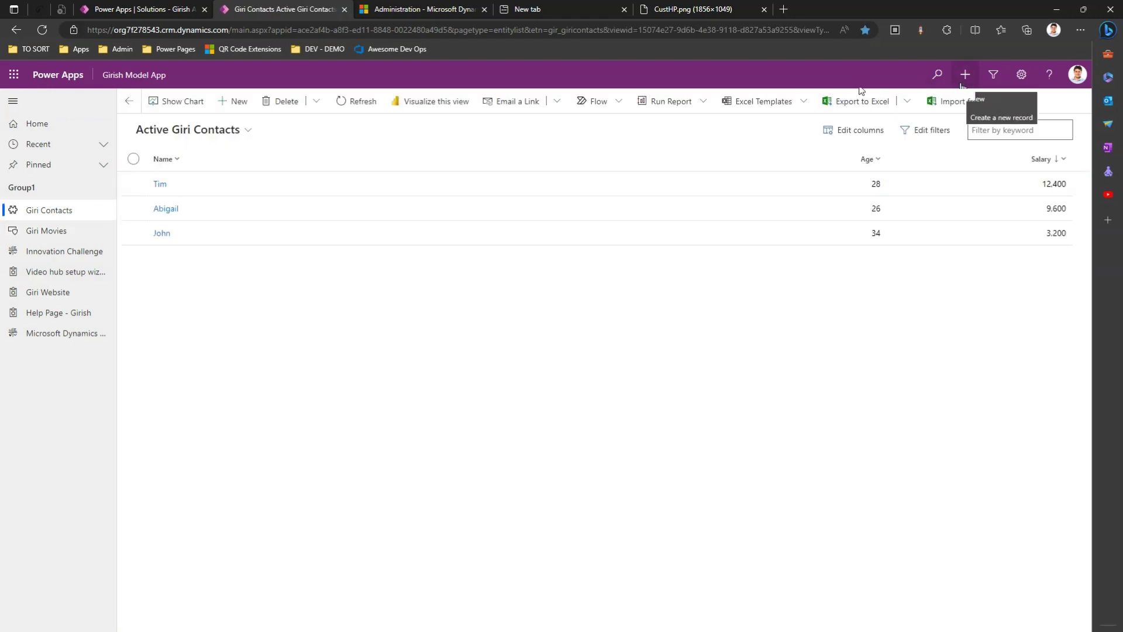
- View the default help documentation for the app and return to the Giri Contacts list
click(1051, 75)
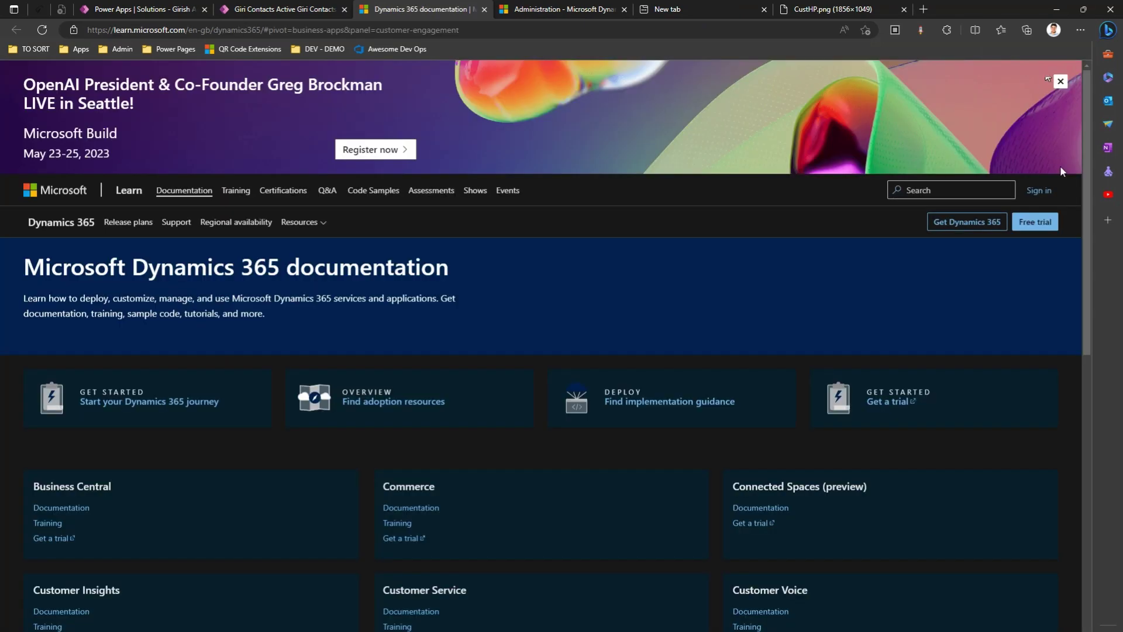
drag(1086, 187, 1089, 161)
click(300, 9)
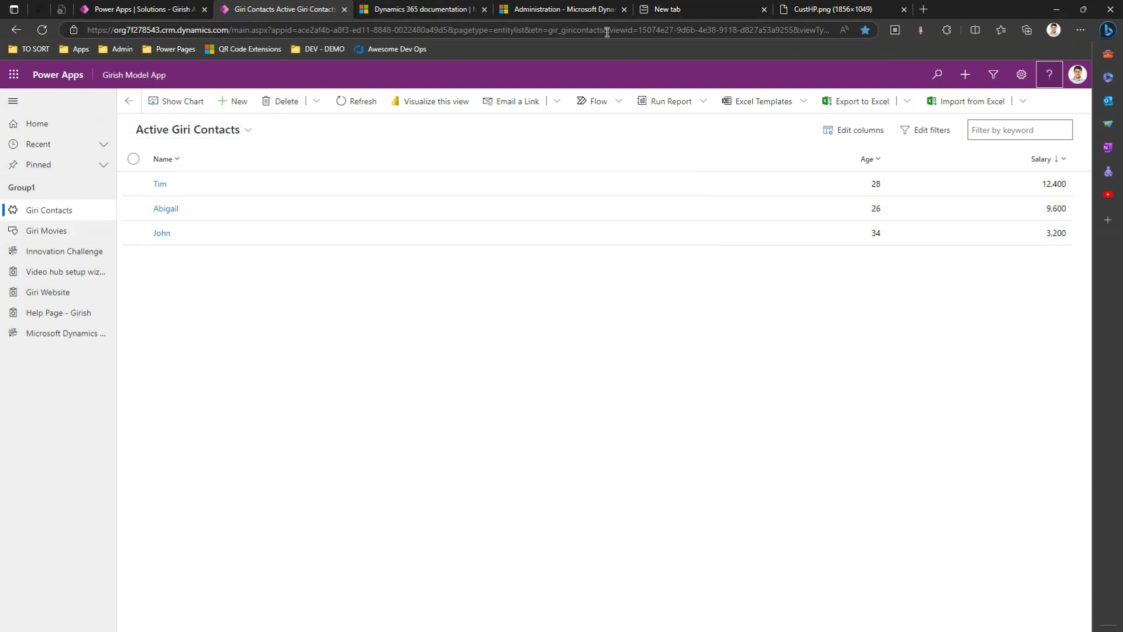
- Open the Administration area of the environment's advanced settings
click(1022, 76)
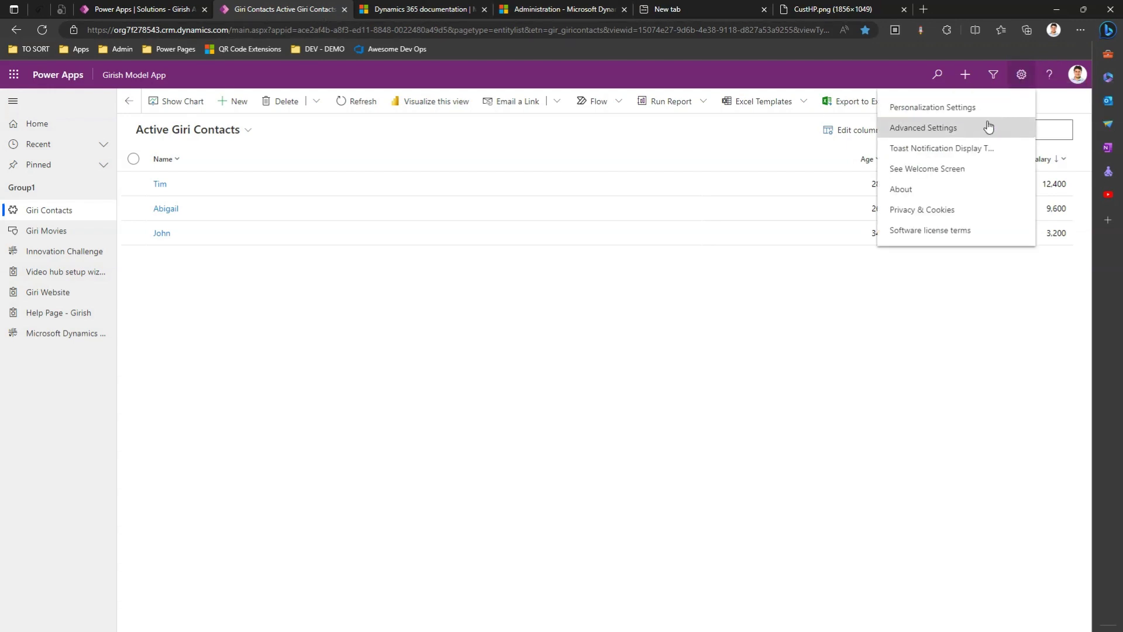
click(917, 128)
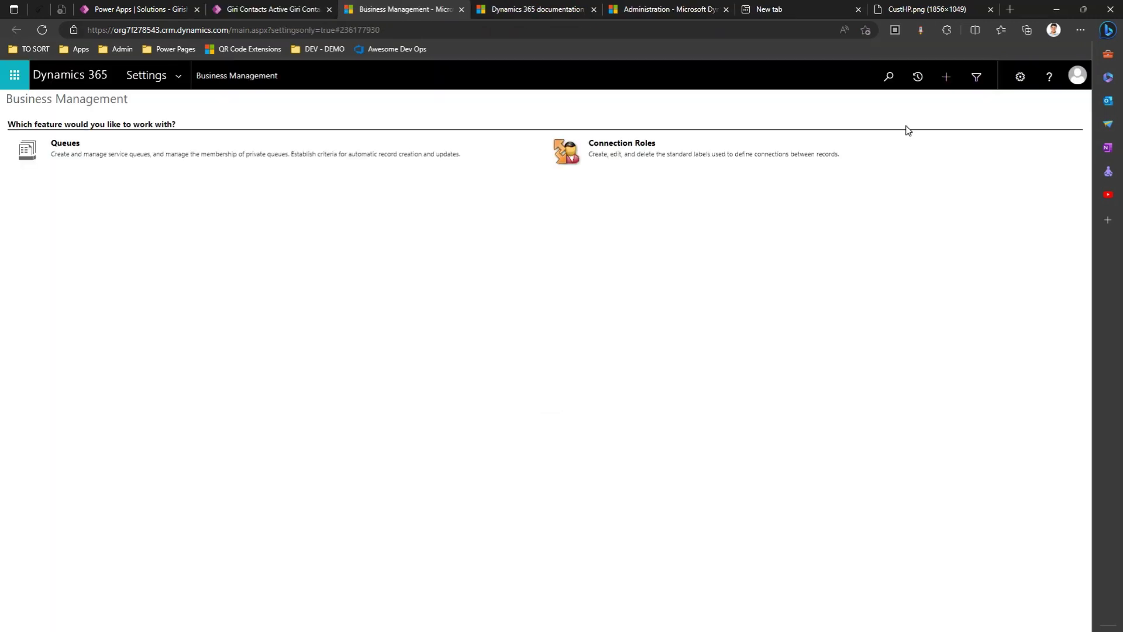
click(178, 76)
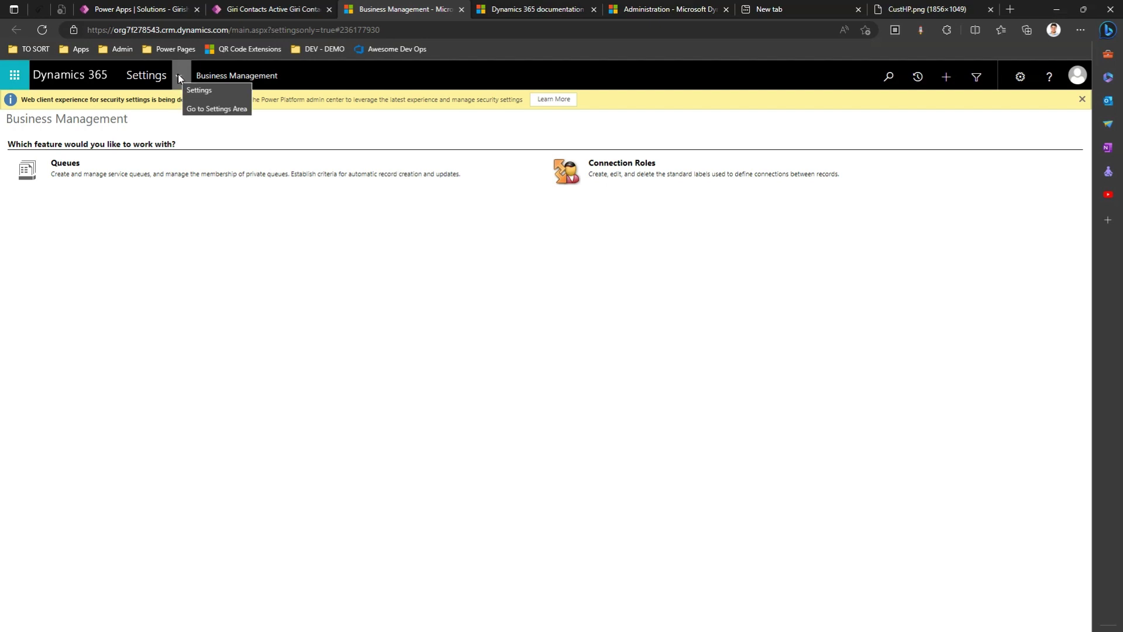
click(178, 78)
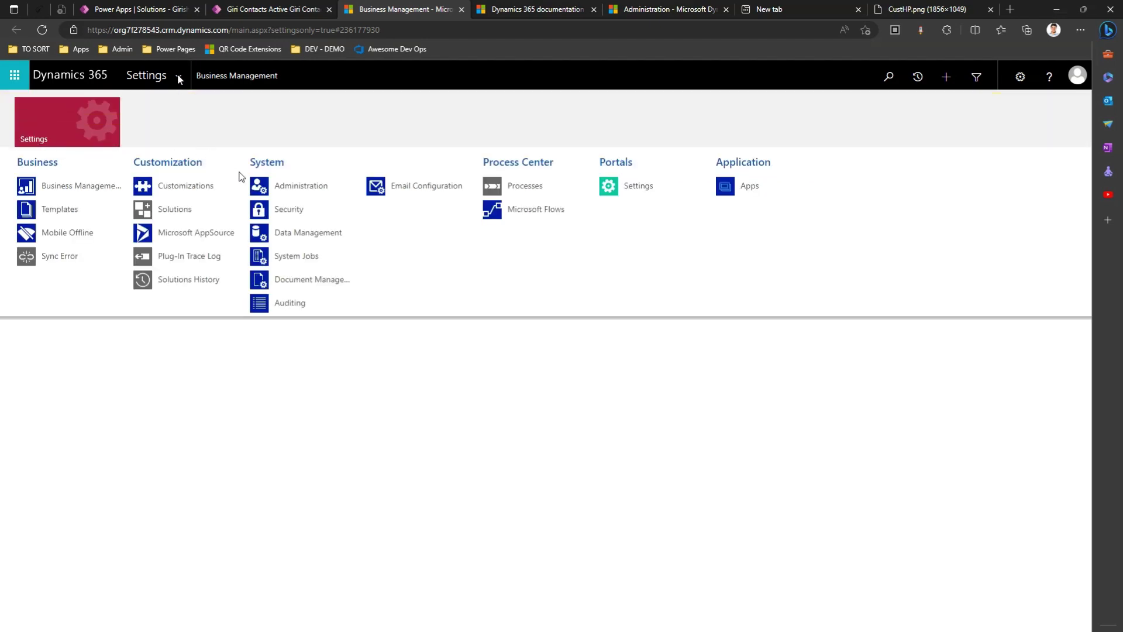
click(285, 189)
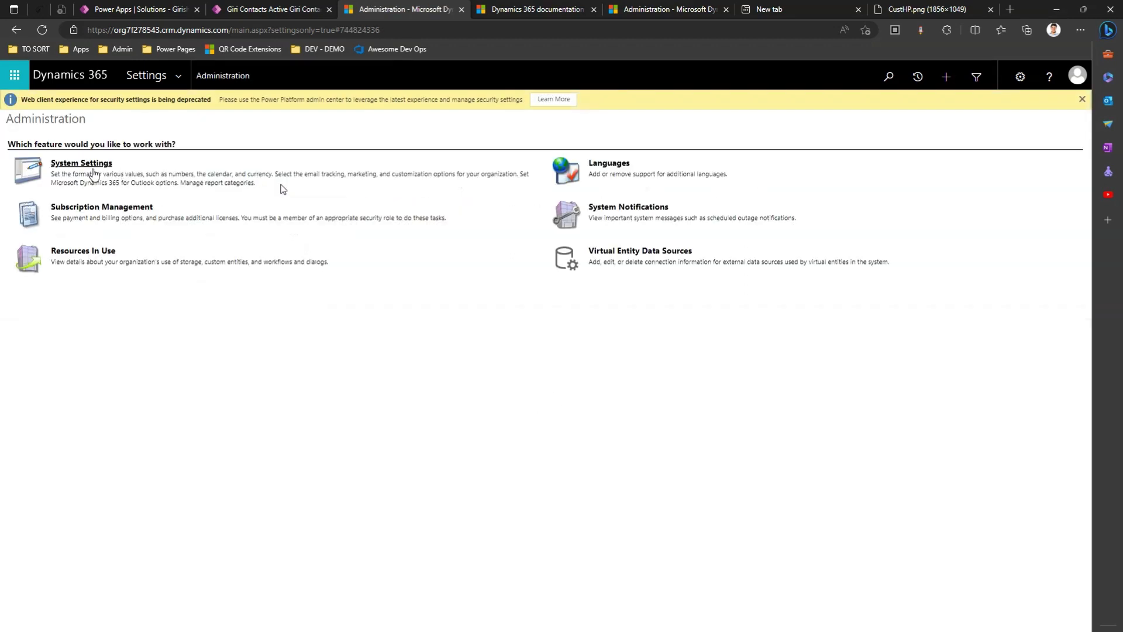
- Set Enable Custom Help Panes and Guided Tasks to Yes in the general System Settings and save
click(93, 163)
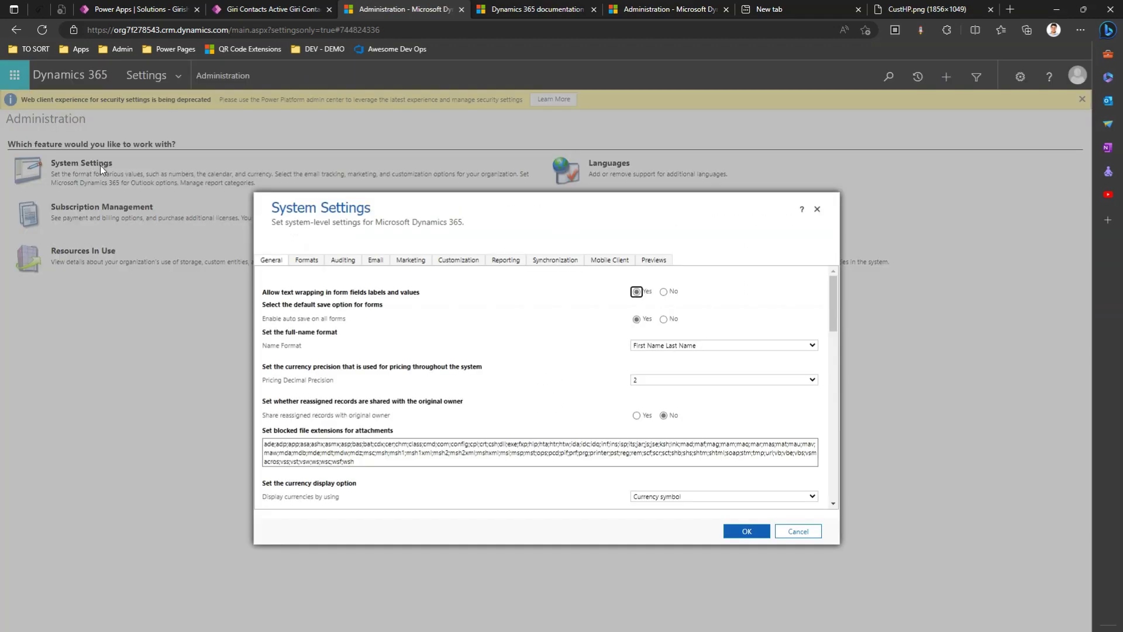
drag(833, 310, 838, 424)
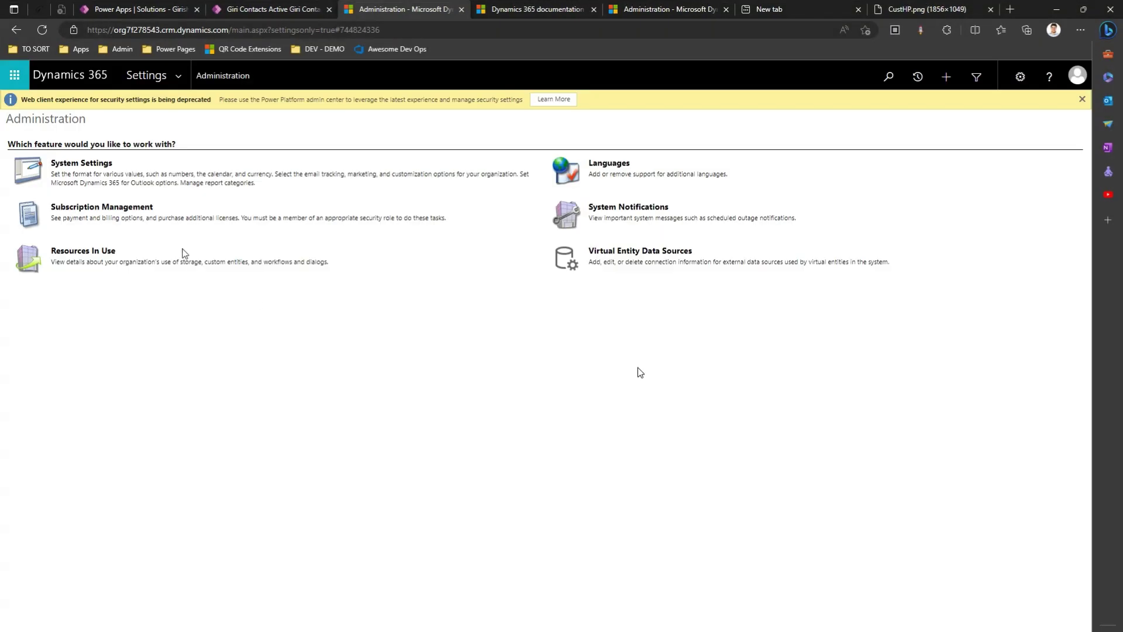
click(97, 165)
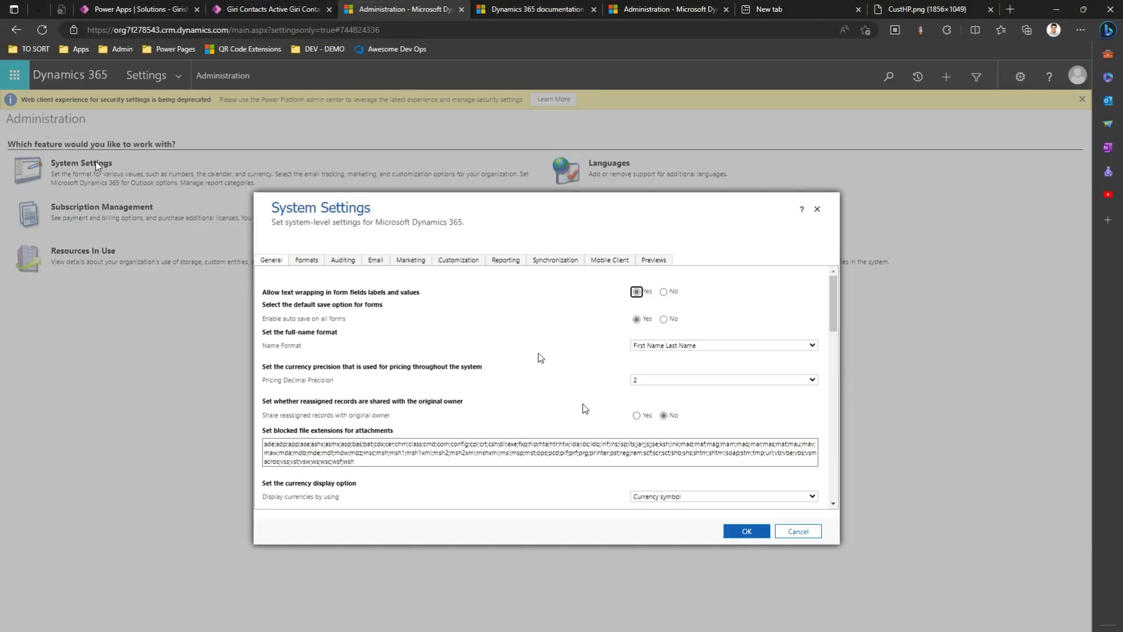
drag(832, 321, 843, 415)
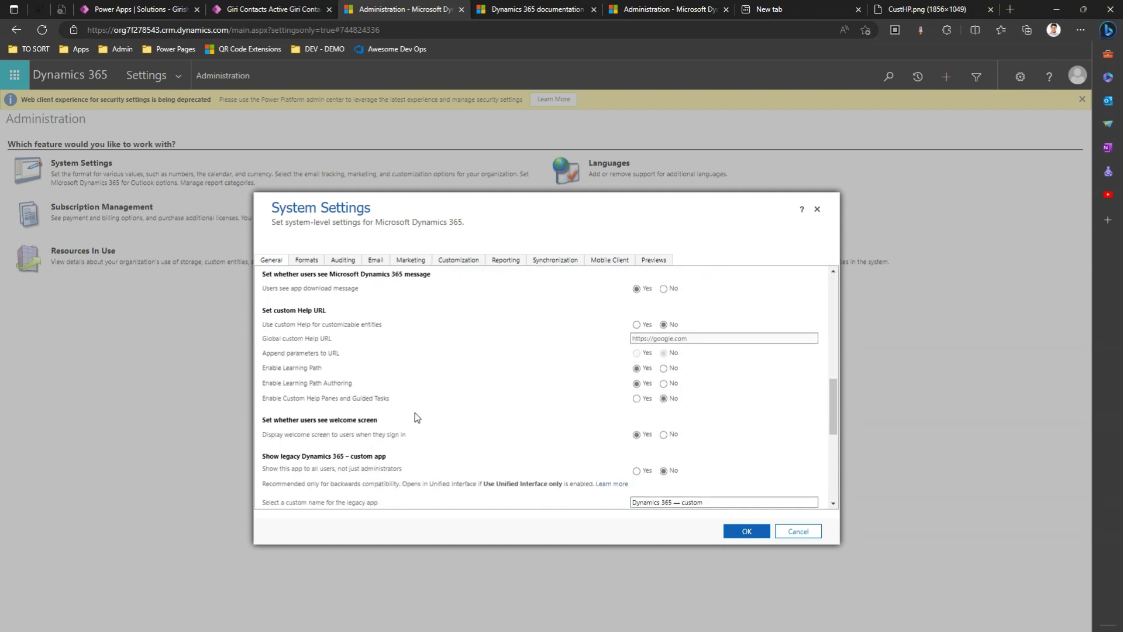
click(637, 399)
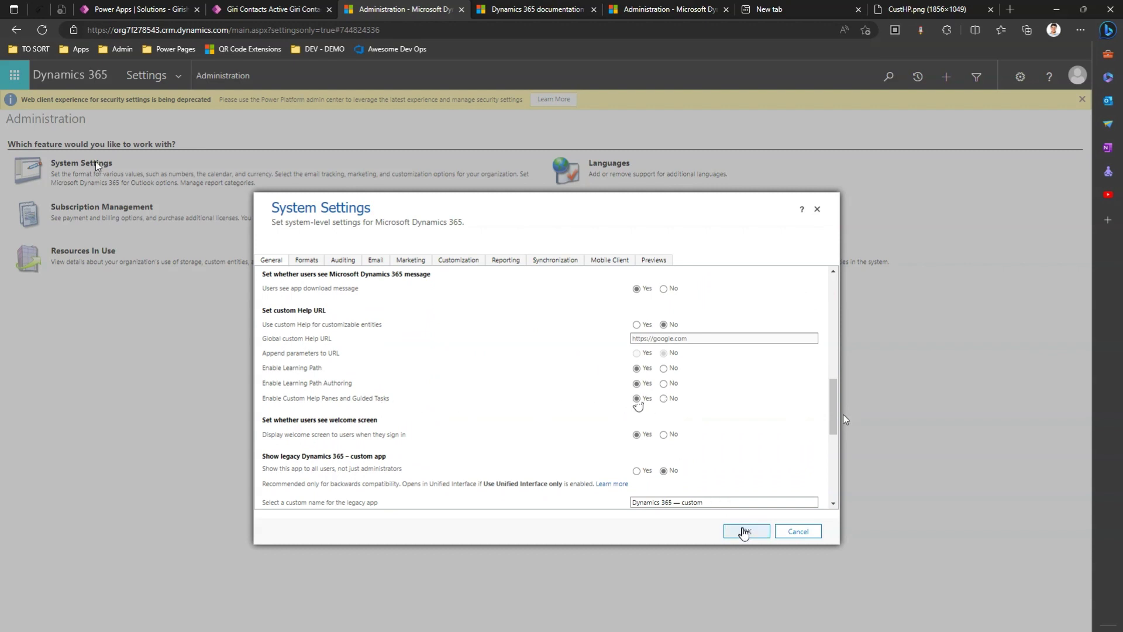
click(746, 532)
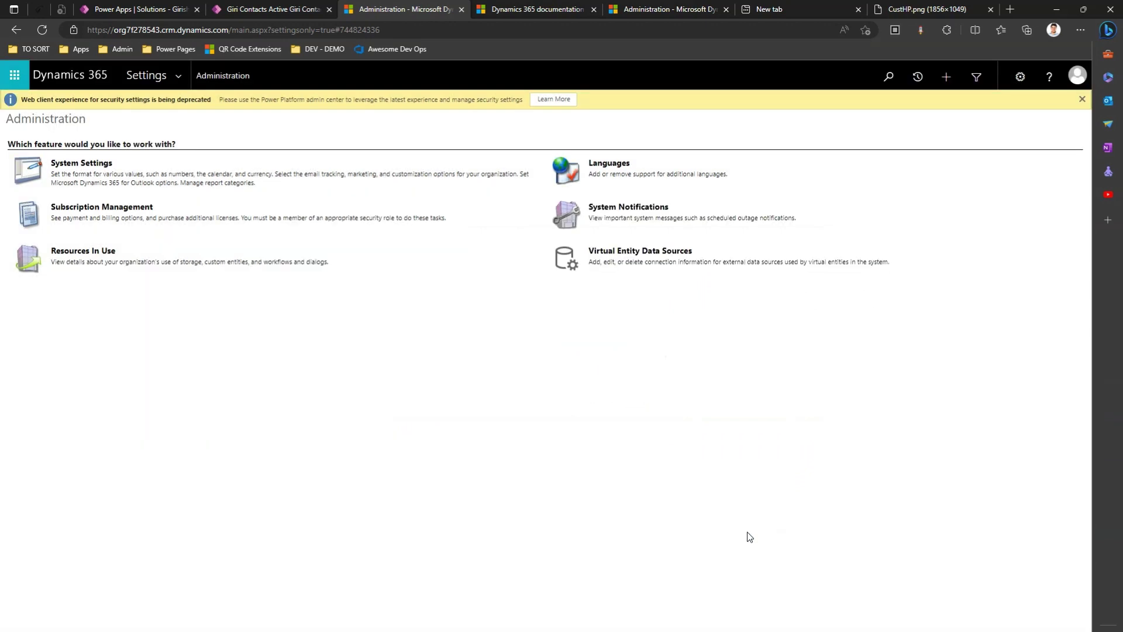
- Reload the Giri Contacts list in the app and open its custom help pane for editing
click(245, 5)
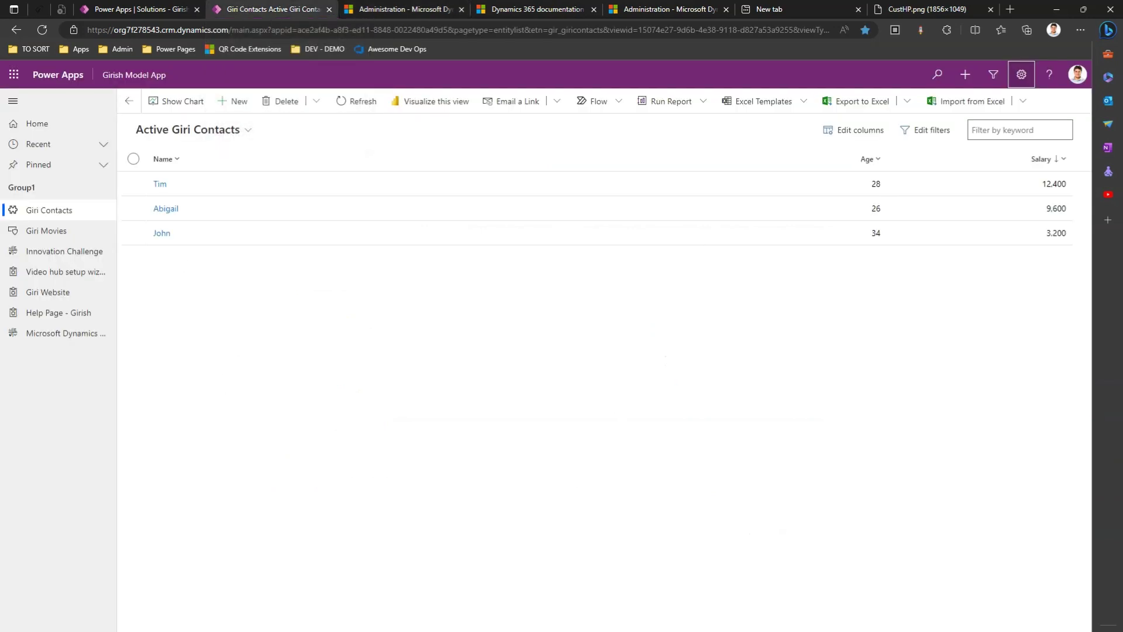
click(42, 29)
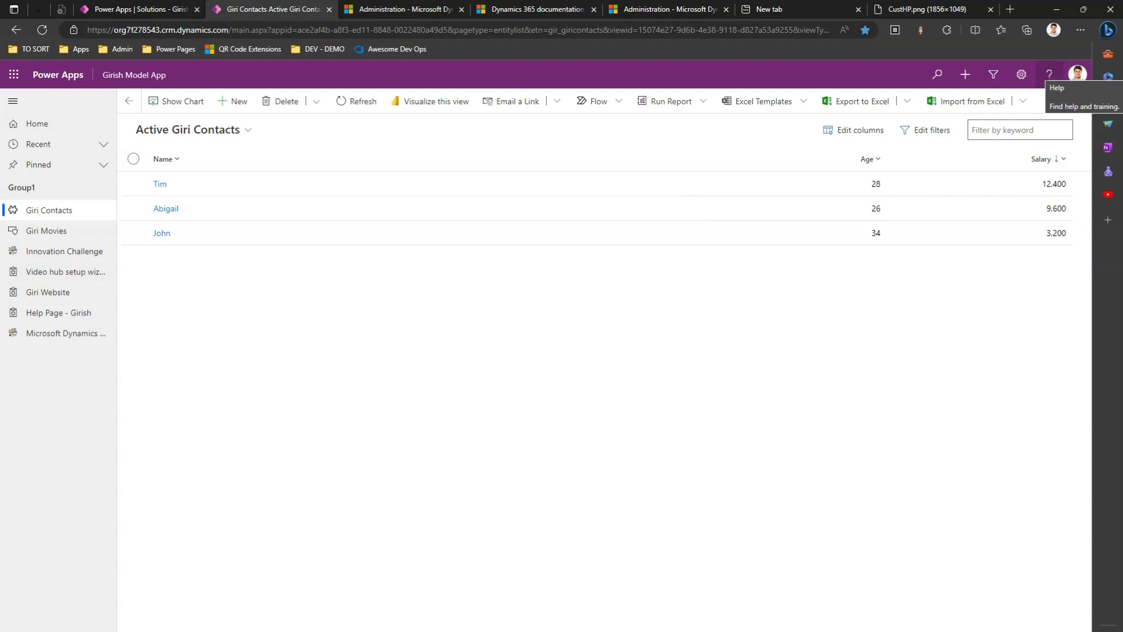
click(1050, 74)
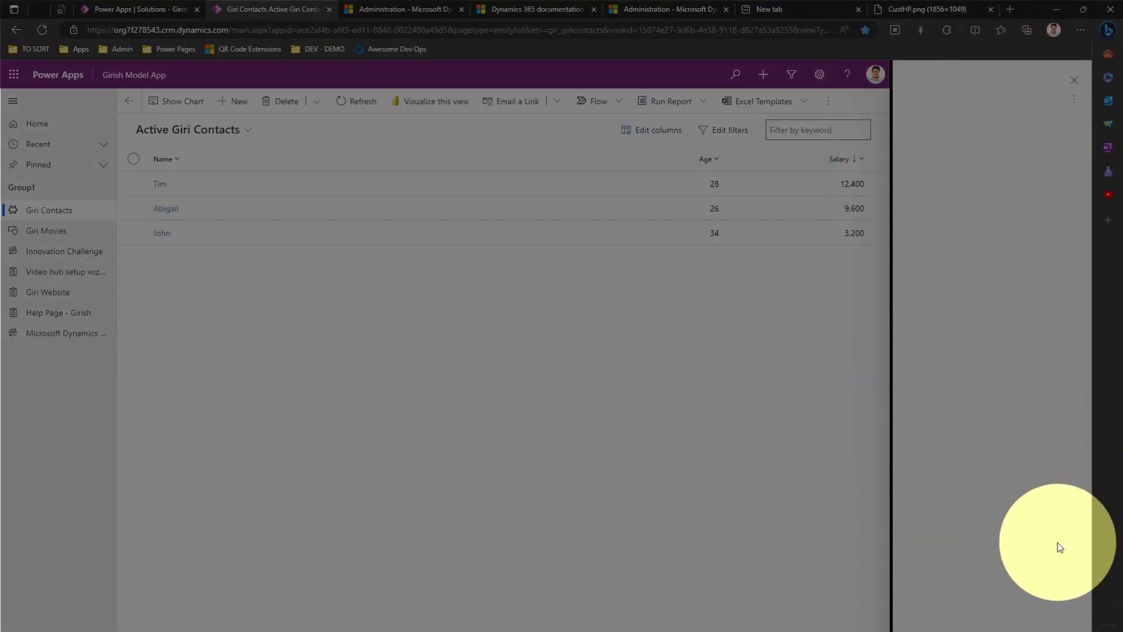
key(Escape)
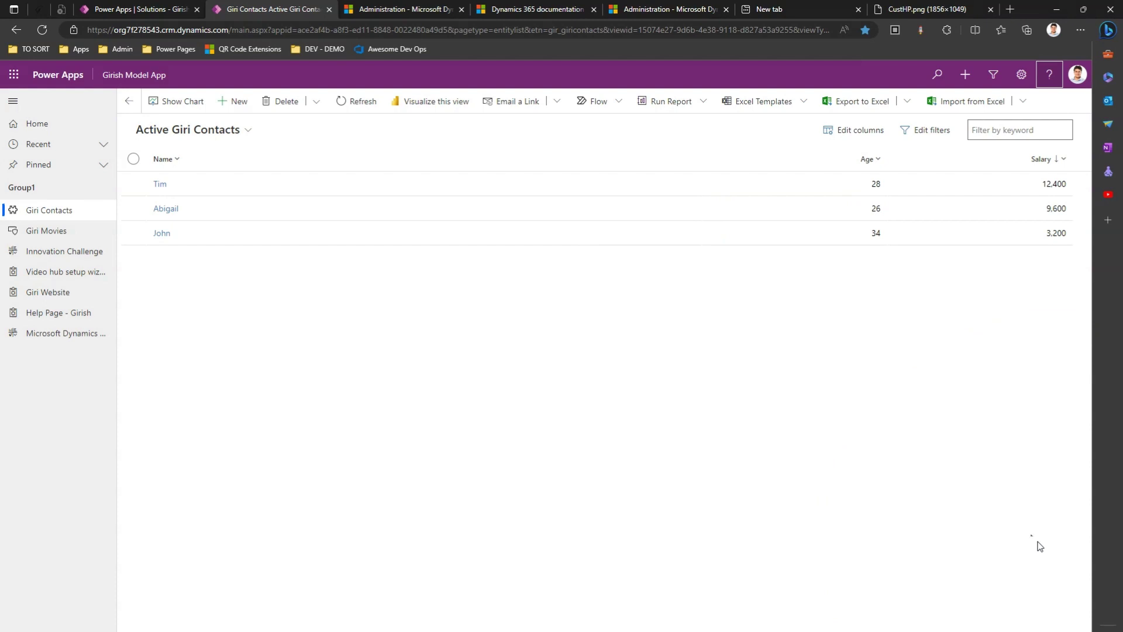
click(1049, 75)
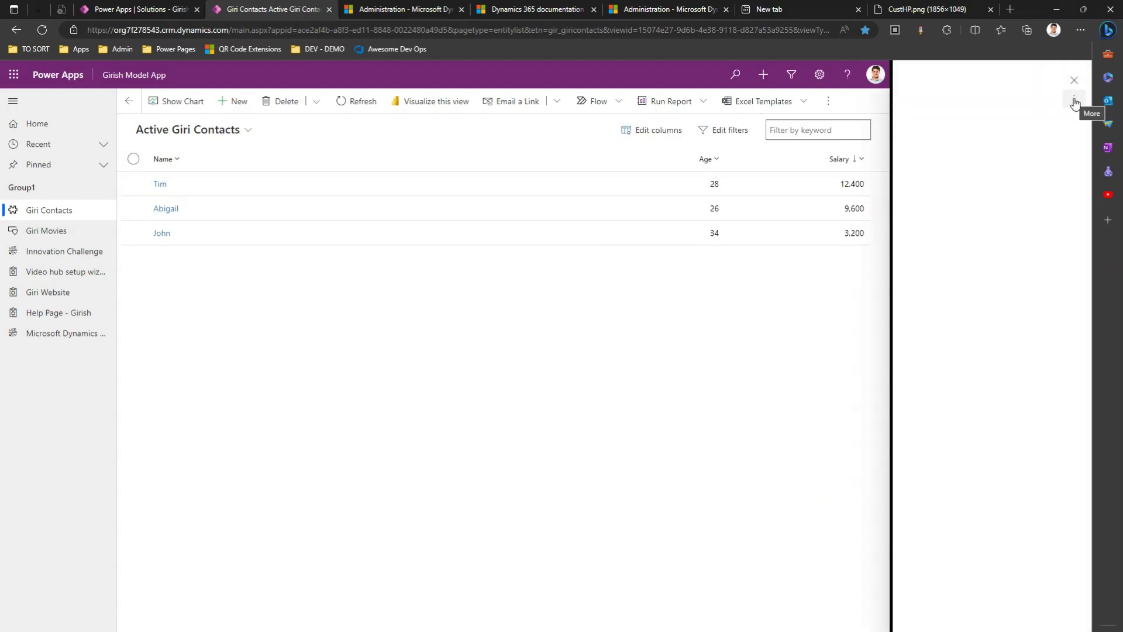
click(1074, 101)
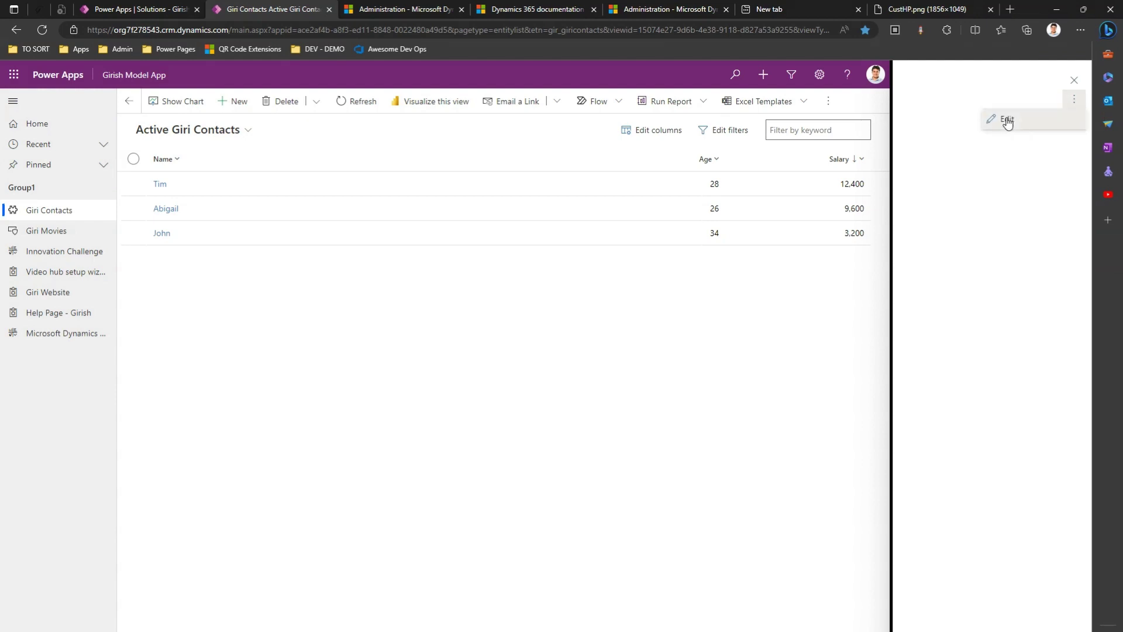
click(1007, 120)
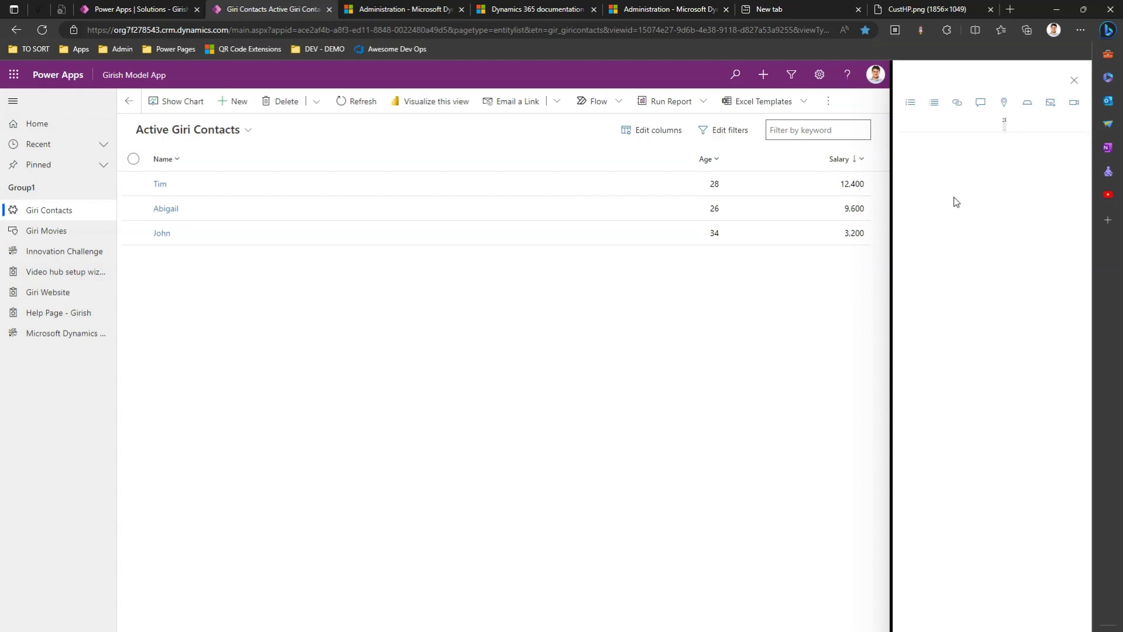
- Title the help pane "Contacts Help Page 01"
click(906, 123)
text(Contacts Help Page 01)
drag(899, 126, 944, 126)
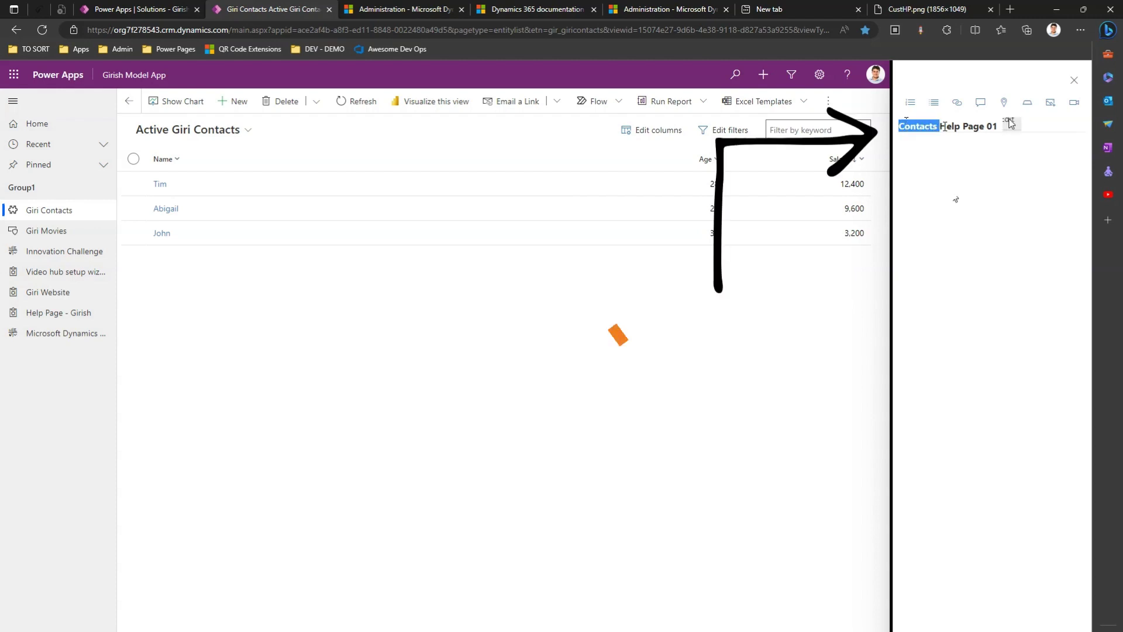
- Write "This app is an awesome app !!" in the help pane body, correcting the spelling of "awesome"
click(931, 155)
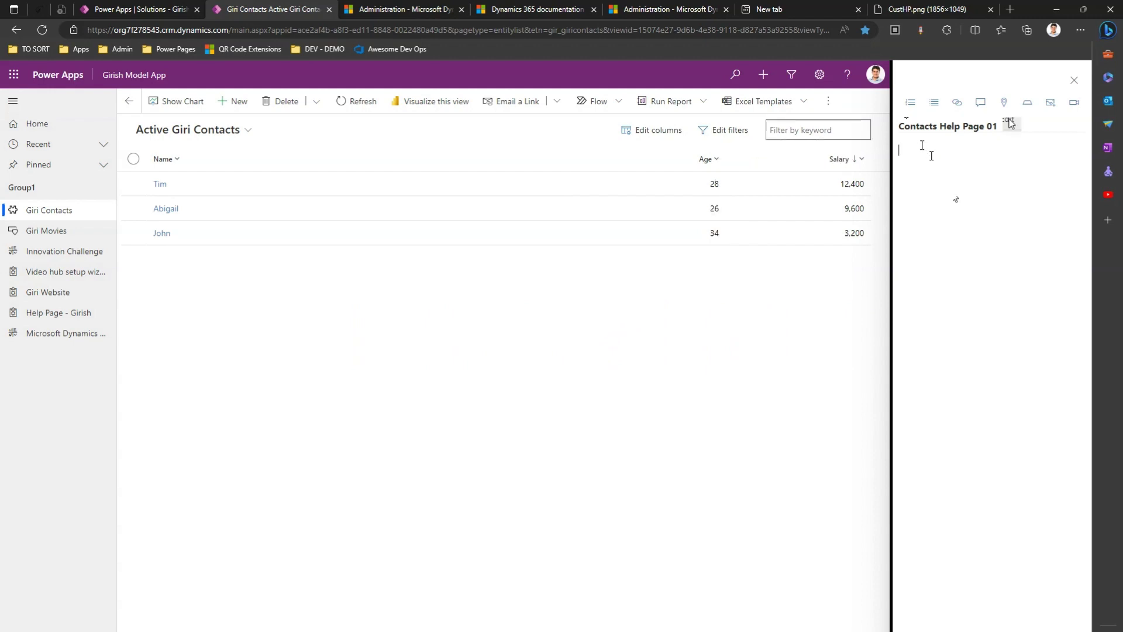
text(This app is an wesome app)
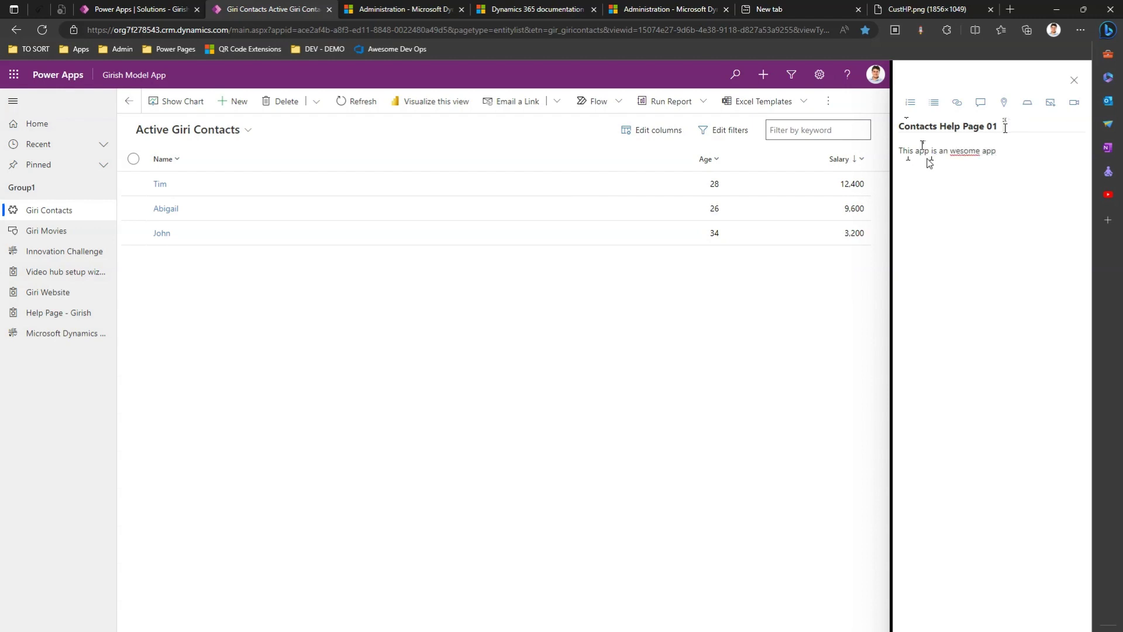
click(956, 153)
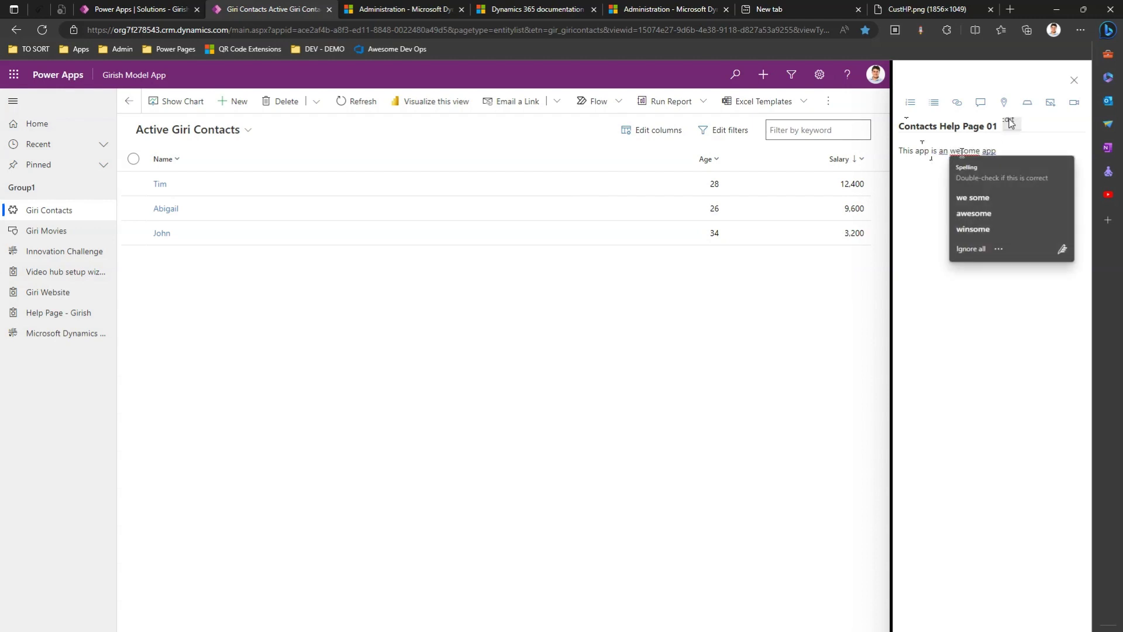
click(968, 192)
text(!!)
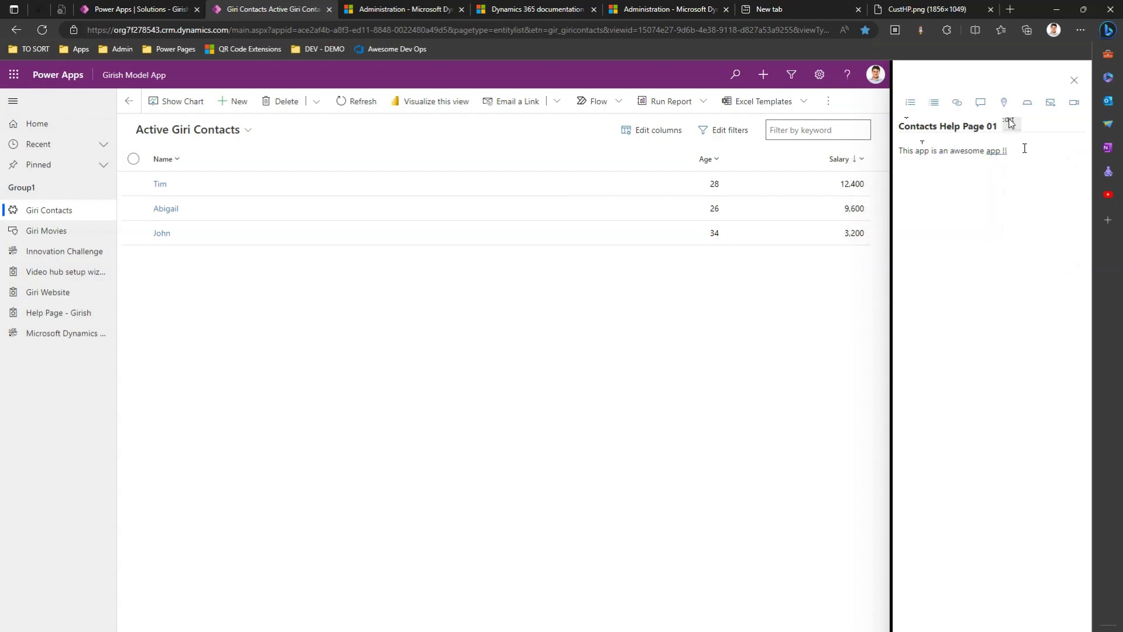
- Add the line "This app will work on:" followed by a numbered list of Apple, Android and Windows
key(Return)
text(This app will work on: Apple)
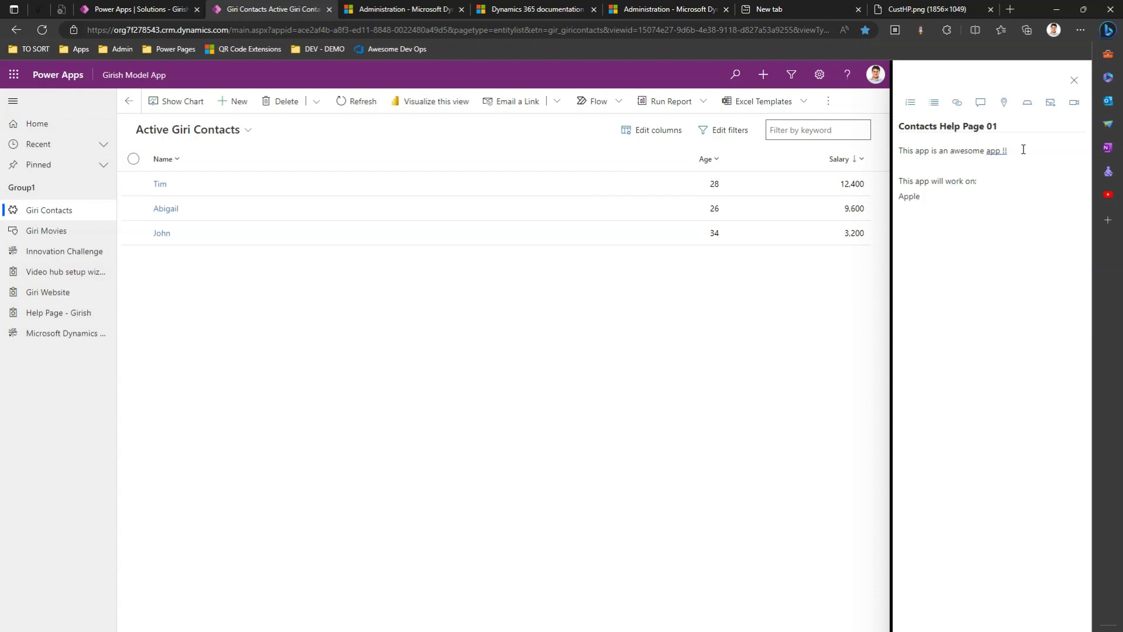
text( Android)
key(Return)
text(Windows)
drag(933, 226, 898, 197)
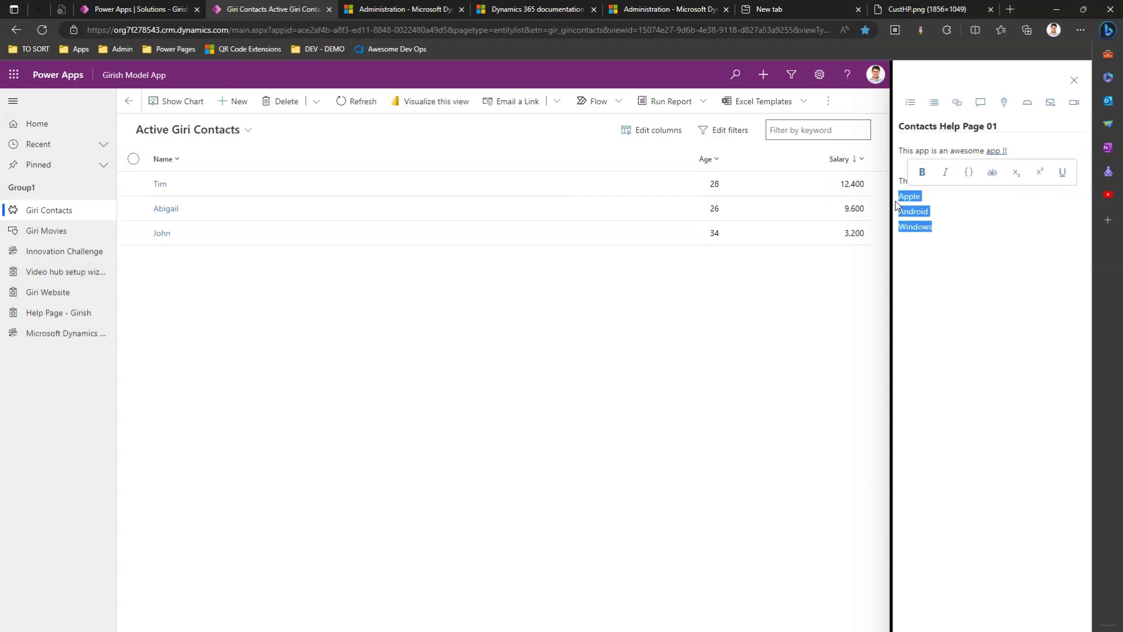
click(910, 102)
click(971, 230)
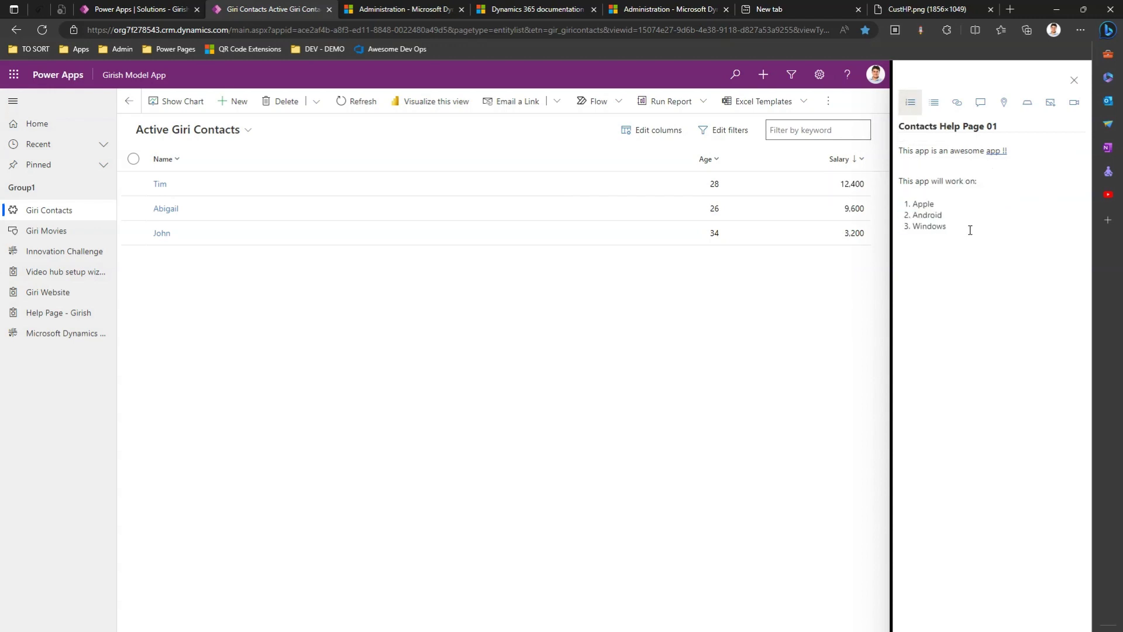
- Add the line "This app will be tested on:" followed by a bulleted list of Abc, Def and Ghi
key(Return)
text(This app )
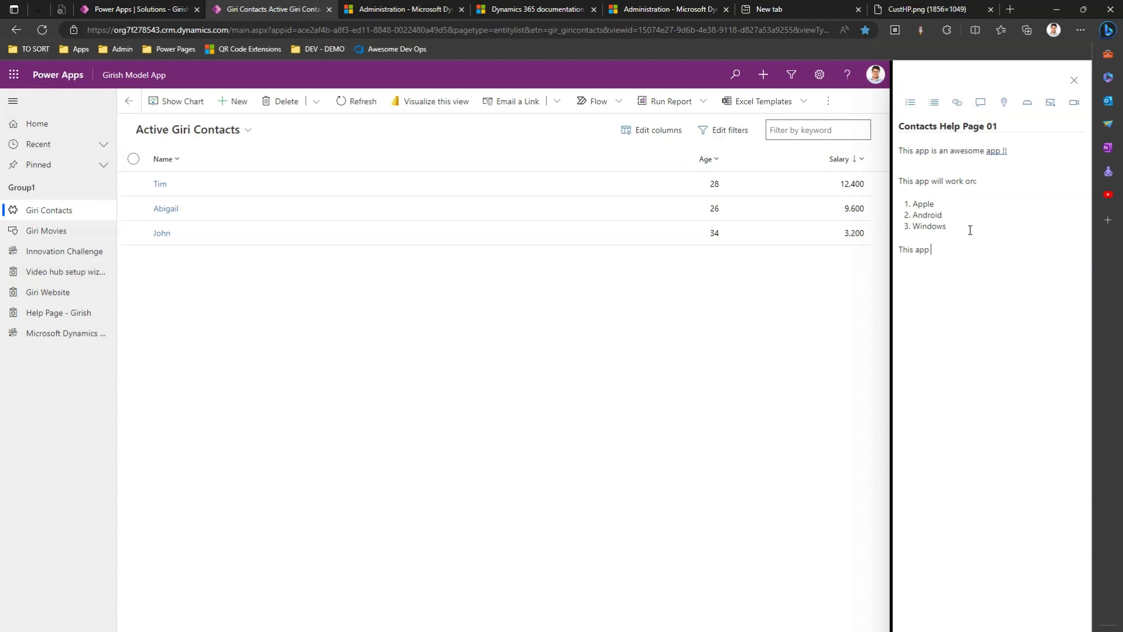
text(will be )
text(teste)
text(d on: )
text(Abc)
key(Return)
text(Def )
text(Ghi)
drag(947, 298, 900, 266)
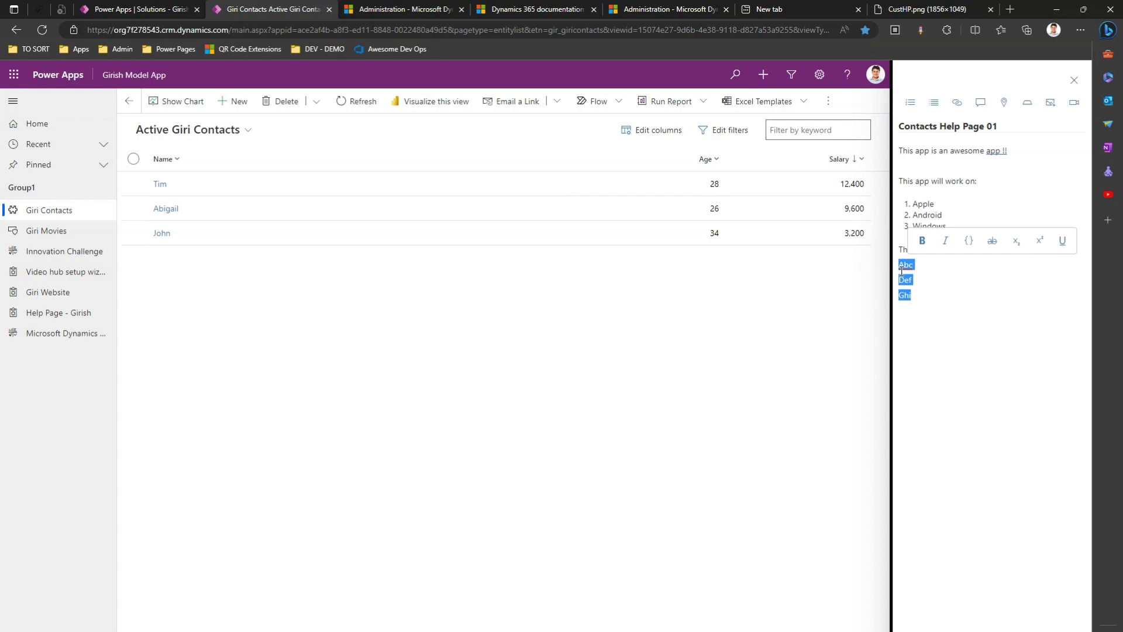
click(934, 107)
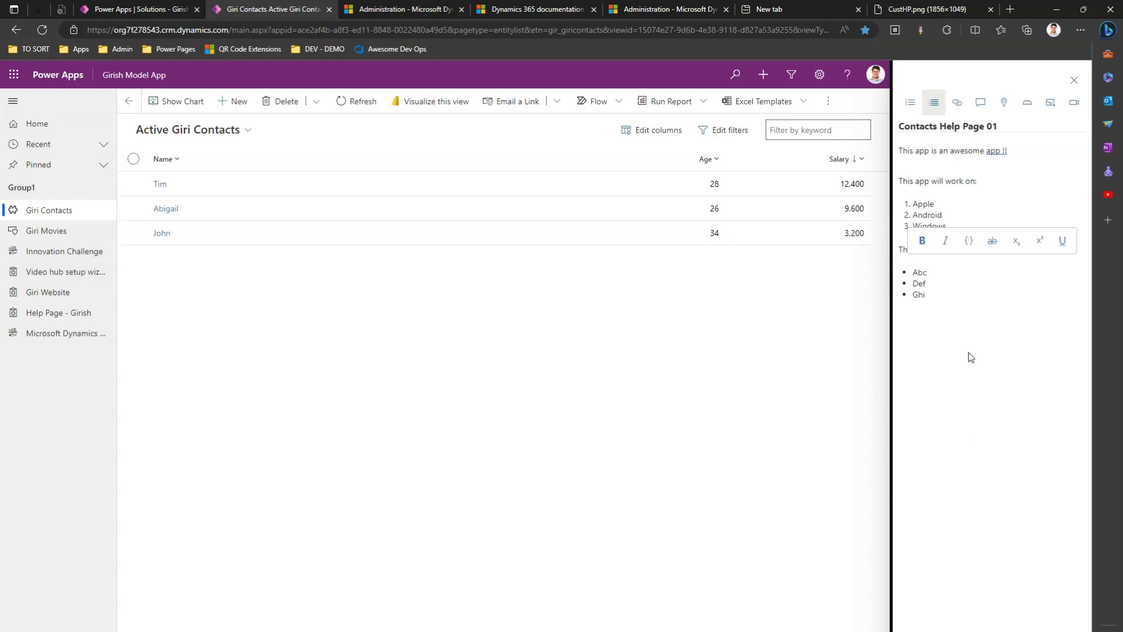
- Save the help page, reload the app, and reopen the Giri Contacts help pane to check the saved content
click(938, 150)
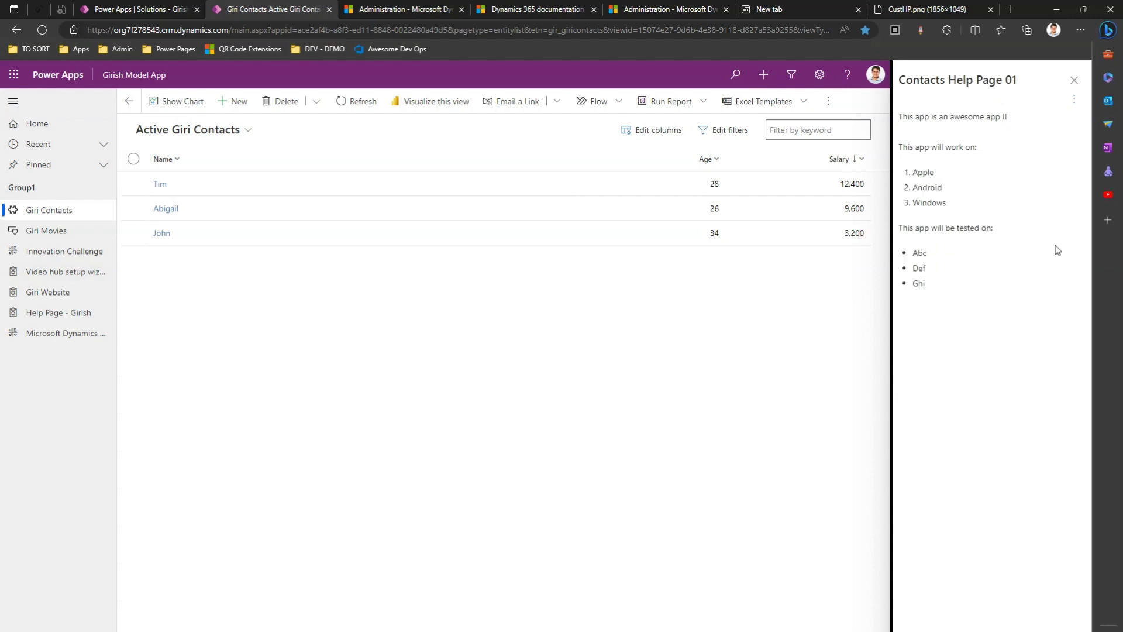
click(1074, 80)
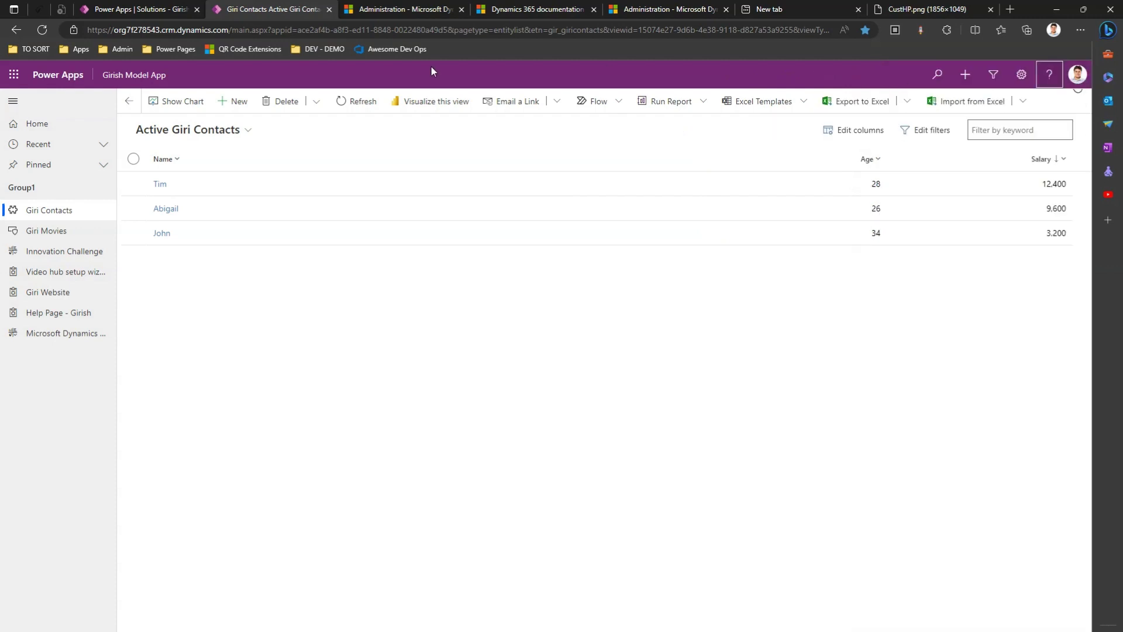
click(41, 31)
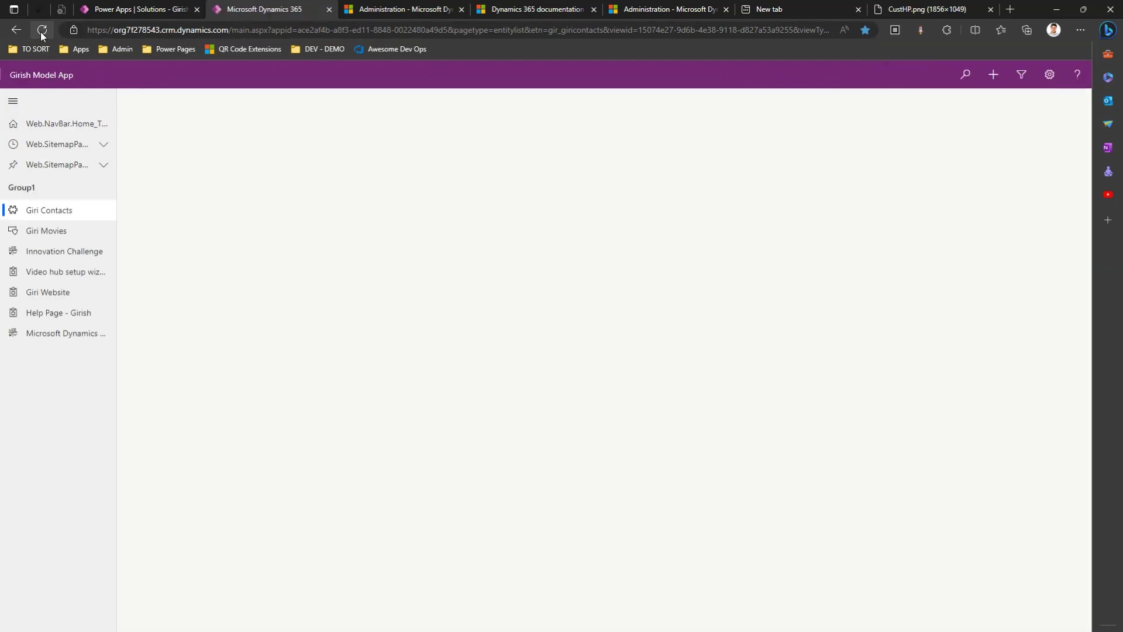
click(42, 212)
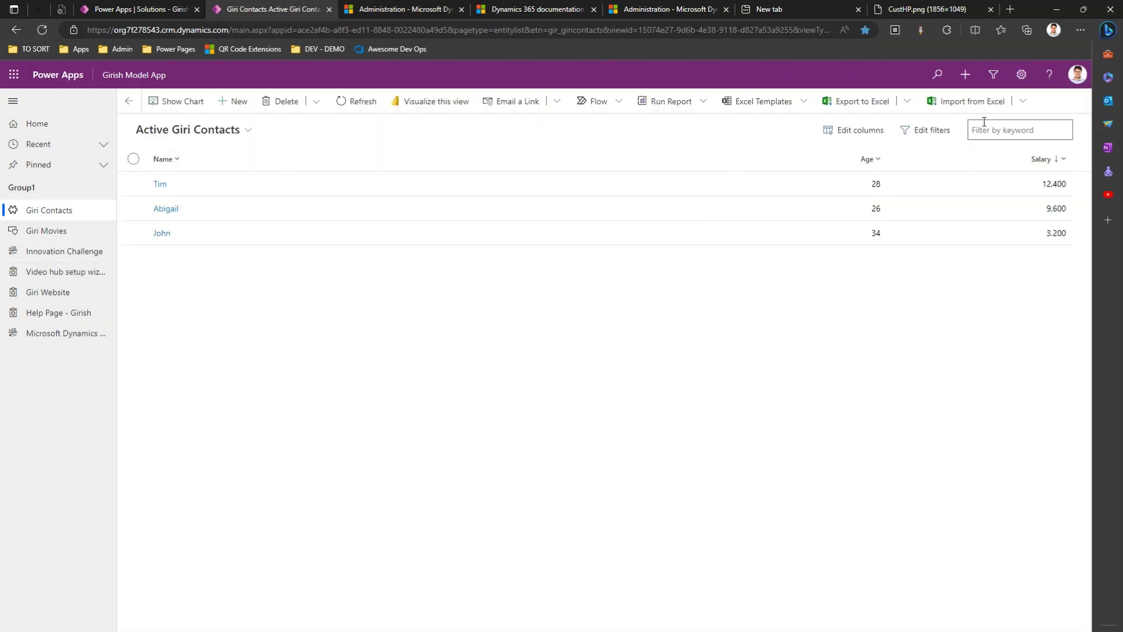
click(1049, 77)
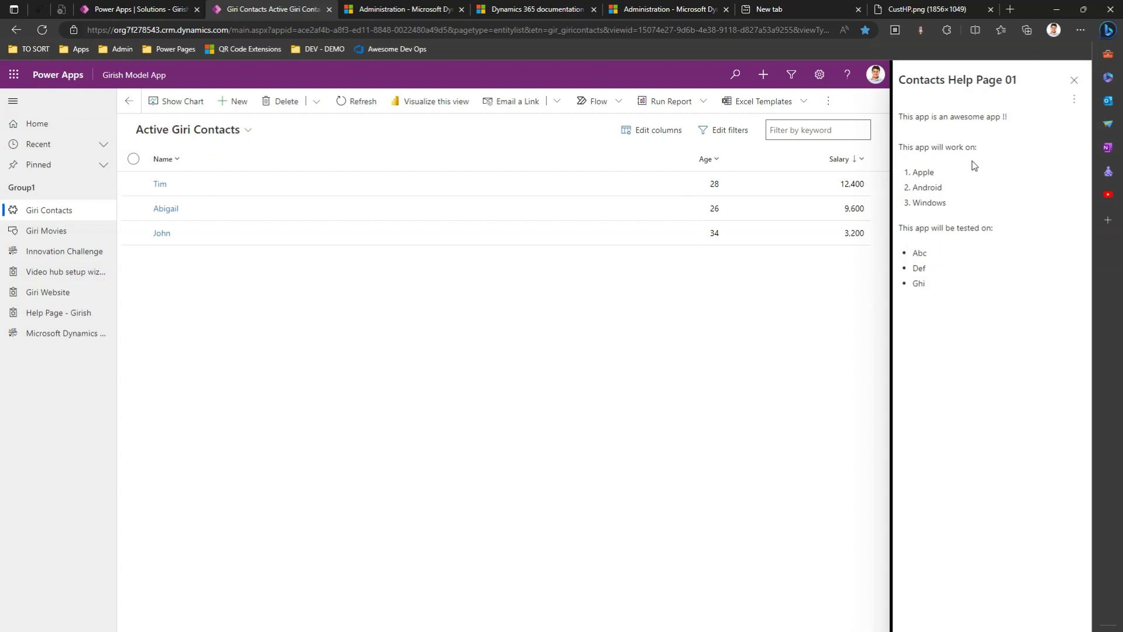
- Edit the help page and replace the Ghi bullet with the plain line "Some more text here"
click(1077, 103)
click(1006, 119)
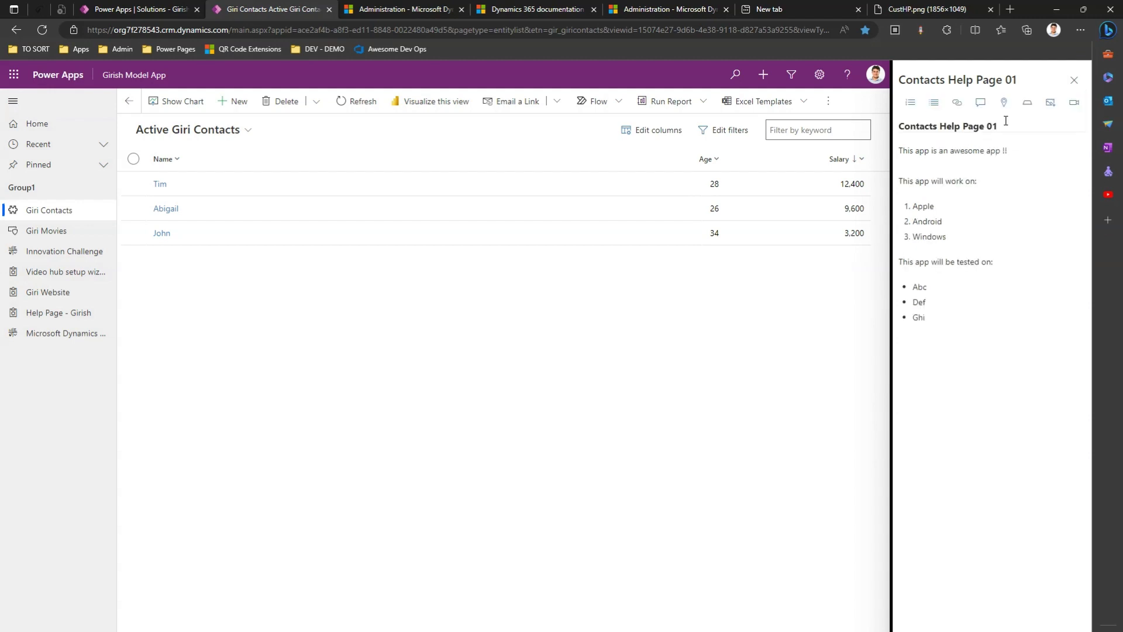
click(935, 320)
key(BackSpace)
key(BackSpace)
key(BackSpace)
key(BackSpace)
text(Some more text here)
- Remove the Def bullet and insert the line "Do visit at" between the Abc bullet and "Some more text here"
key(Up)
key(Up)
key(BackSpace)
key(BackSpace)
key(BackSpace)
key(Return)
key(Return)
key(Up)
text(Do visit at)
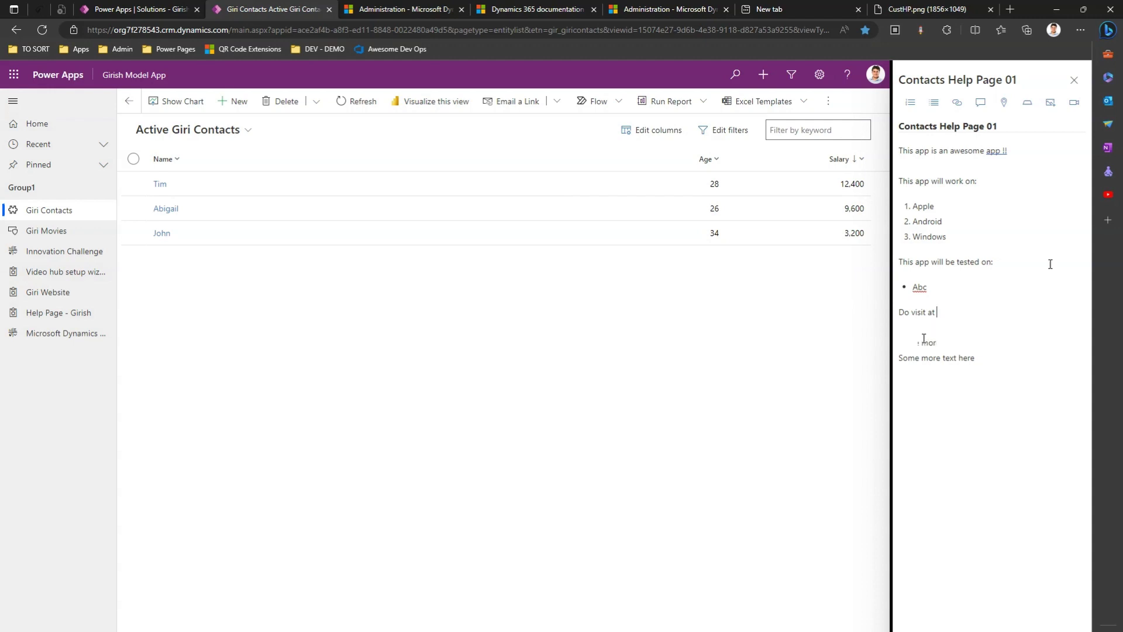
- Insert a link after "Do visit at" to the author's website, with the text "Help to use App" and opening in a new window, and save
click(958, 102)
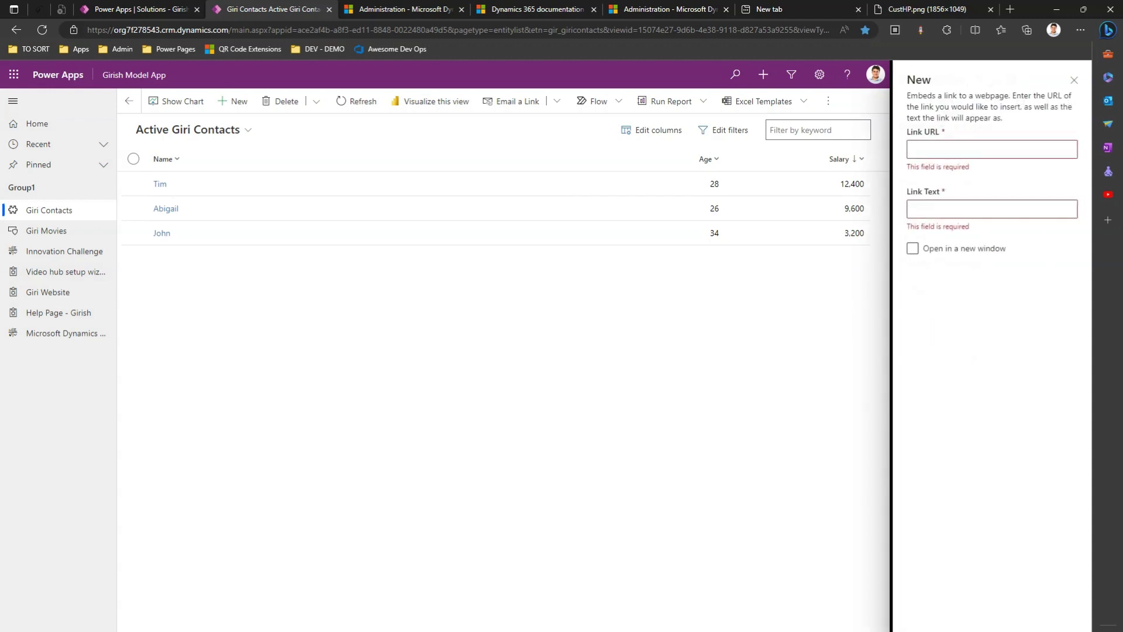
click(954, 149)
text(ht)
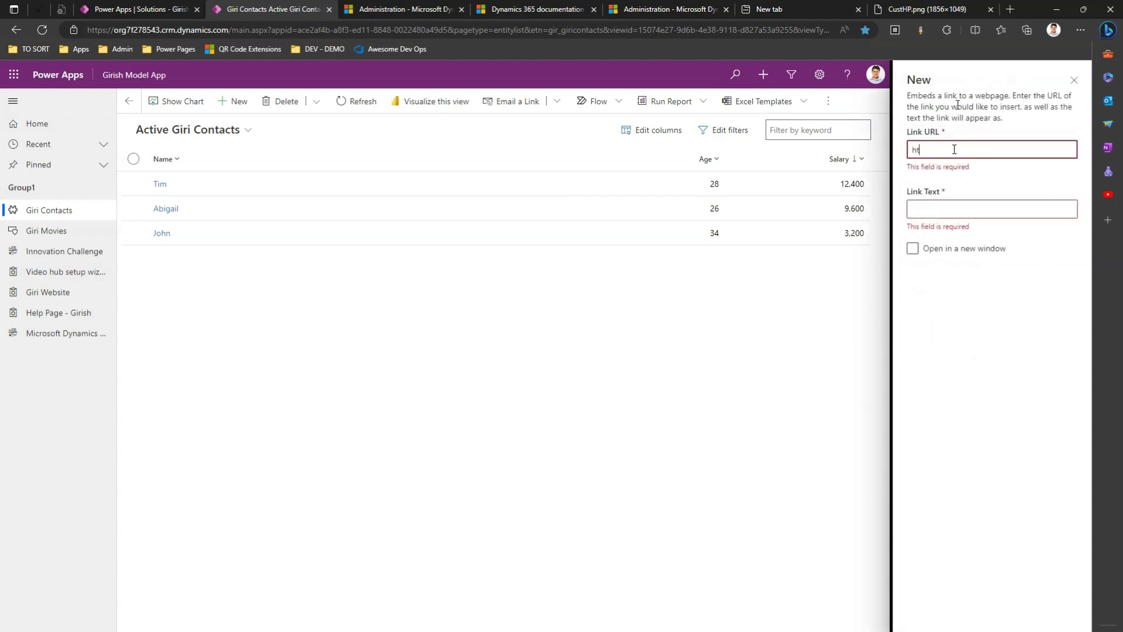
text(tps://girishuppal)
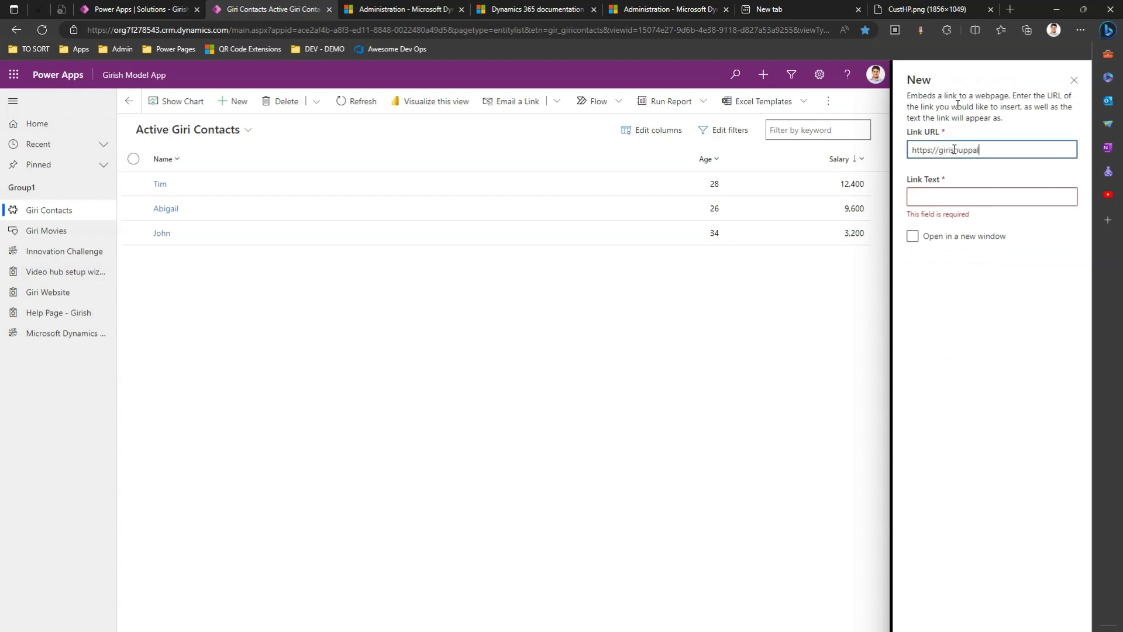
text(.com)
click(949, 197)
text(Help )
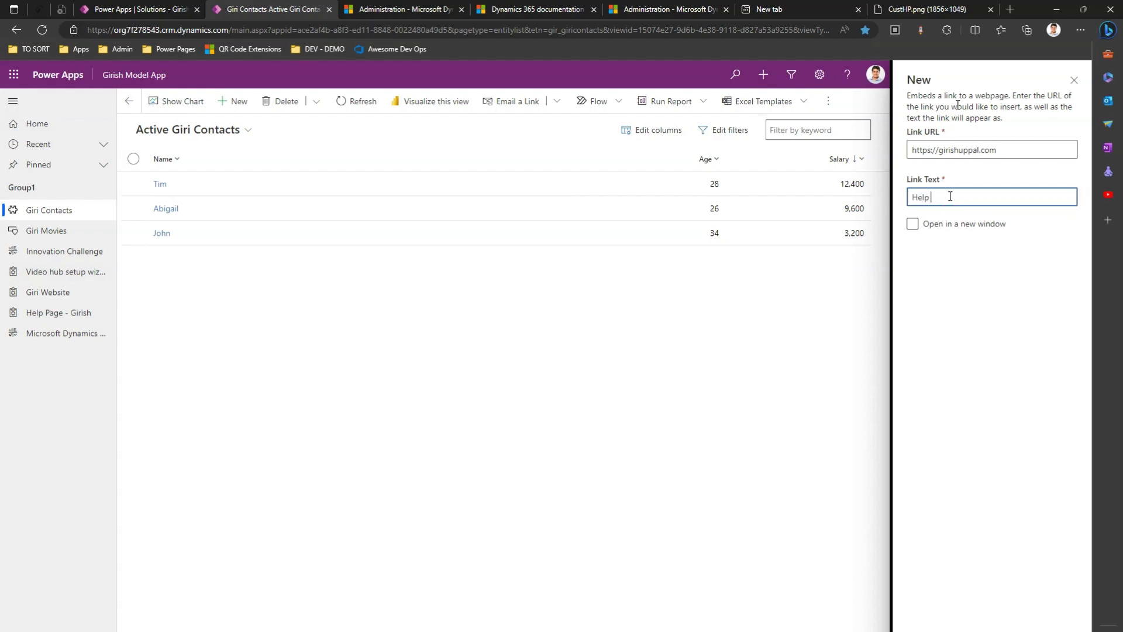
text(to use App)
click(913, 225)
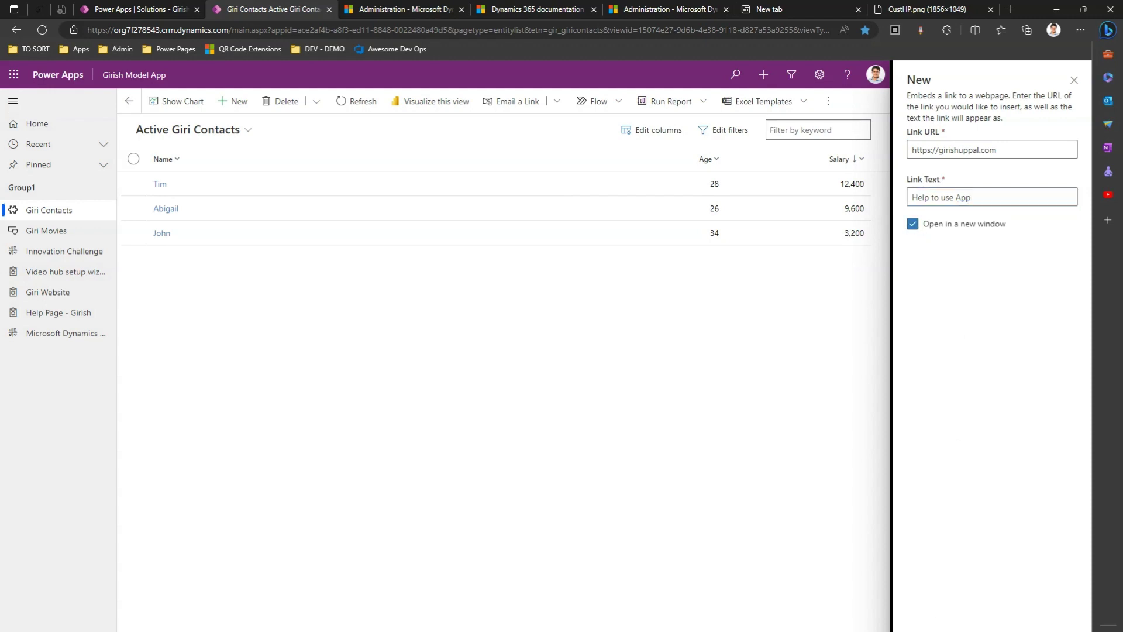
click(947, 629)
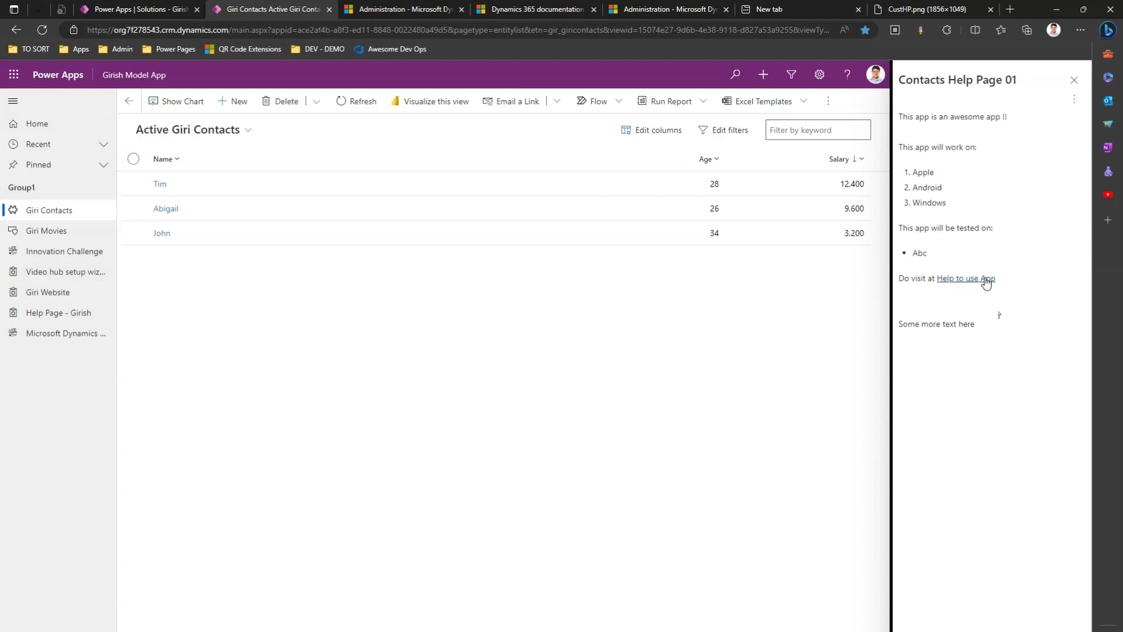
- Open the "Help to use App" link to test it, and close the page it opens
click(986, 279)
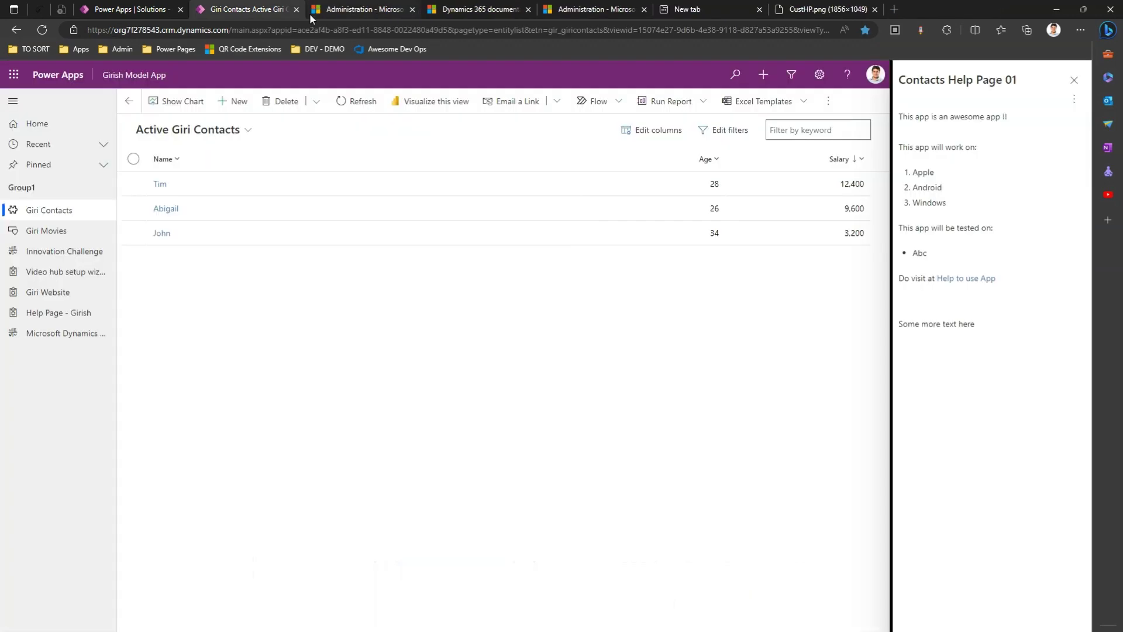
click(412, 10)
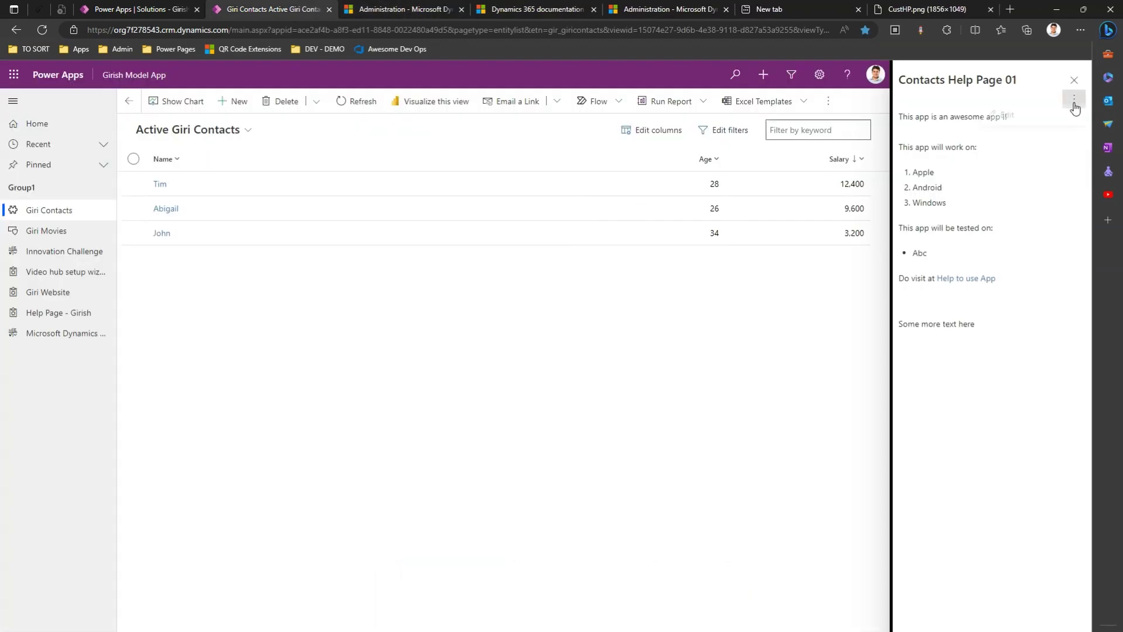
- Edit the help page and add a balloon link above "Some more text here", attached to the Giri Movies navigation item, with link text "Giri Movies App"
click(1074, 100)
click(1003, 119)
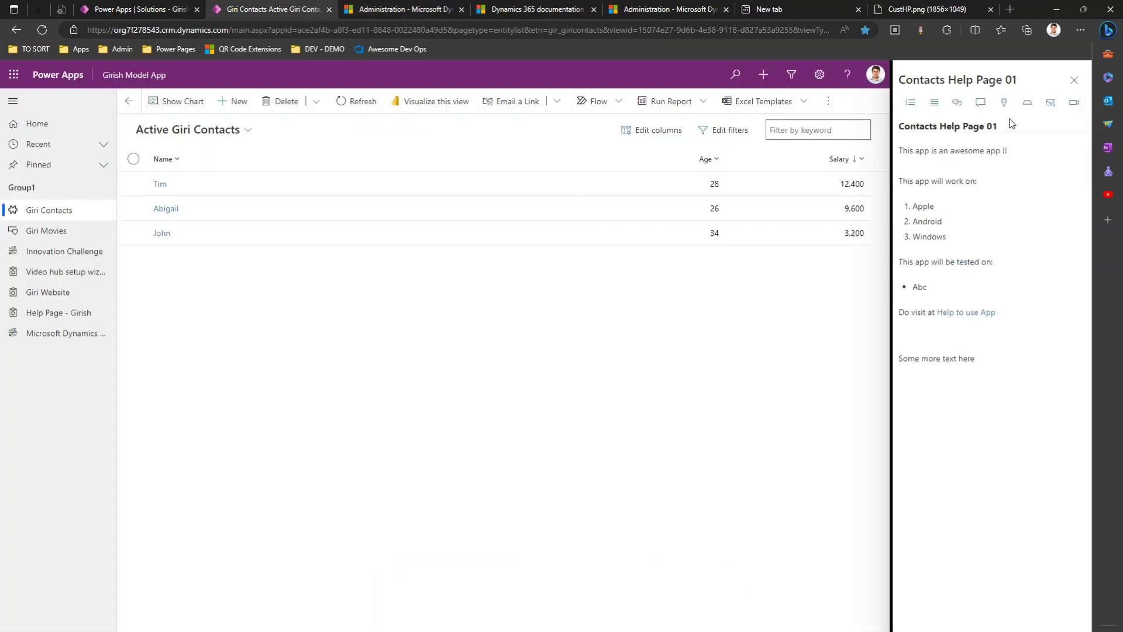
click(923, 338)
key(Return)
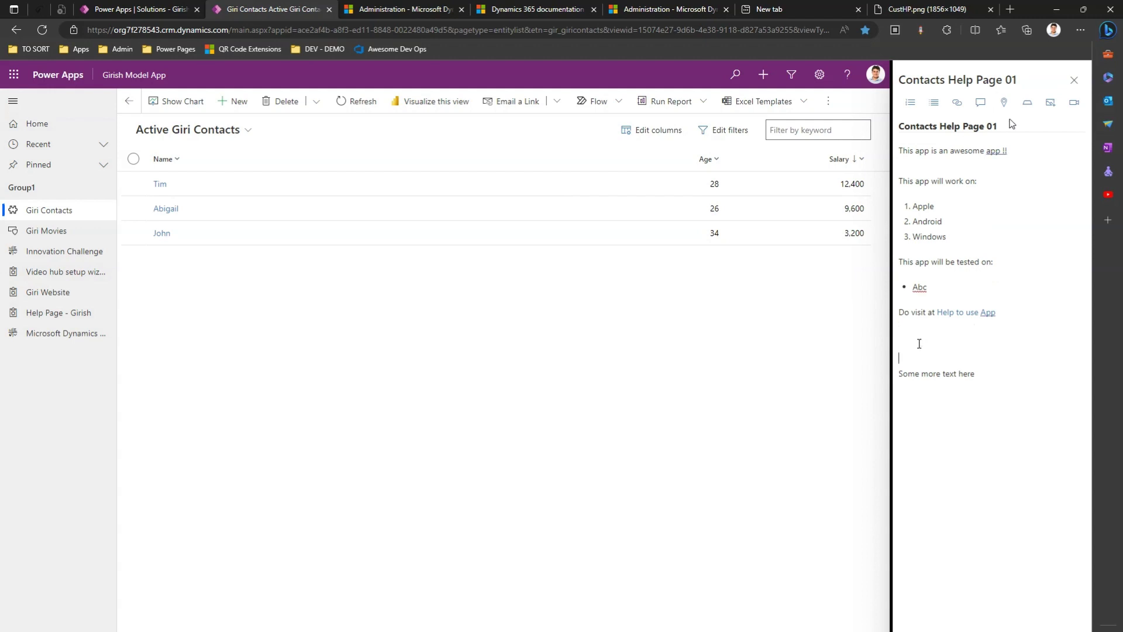
click(981, 106)
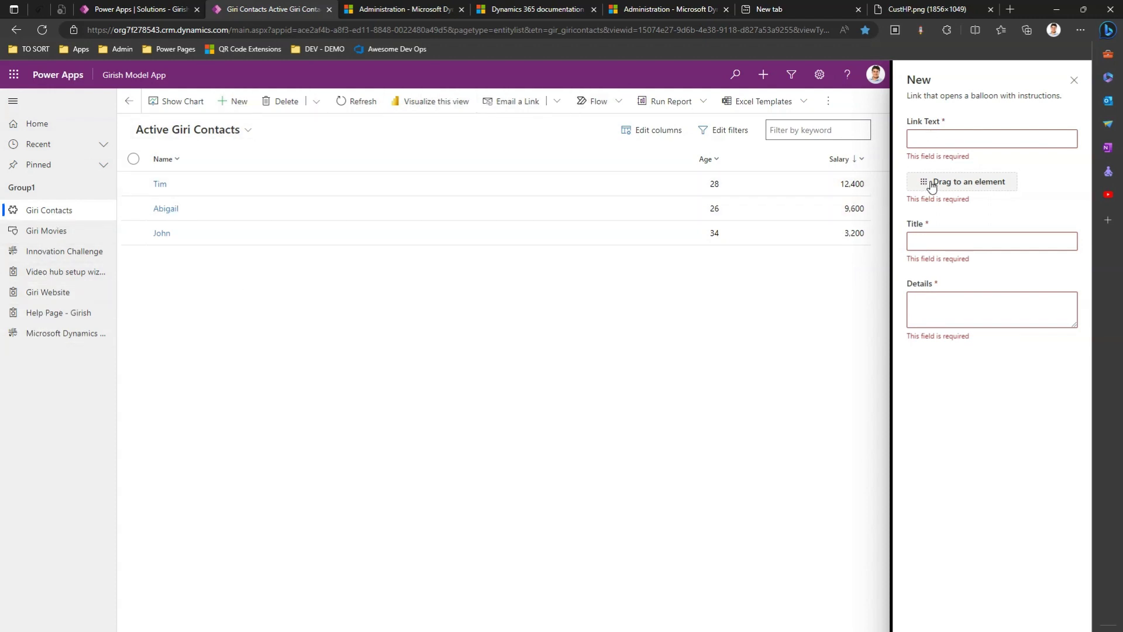
drag(932, 185, 65, 236)
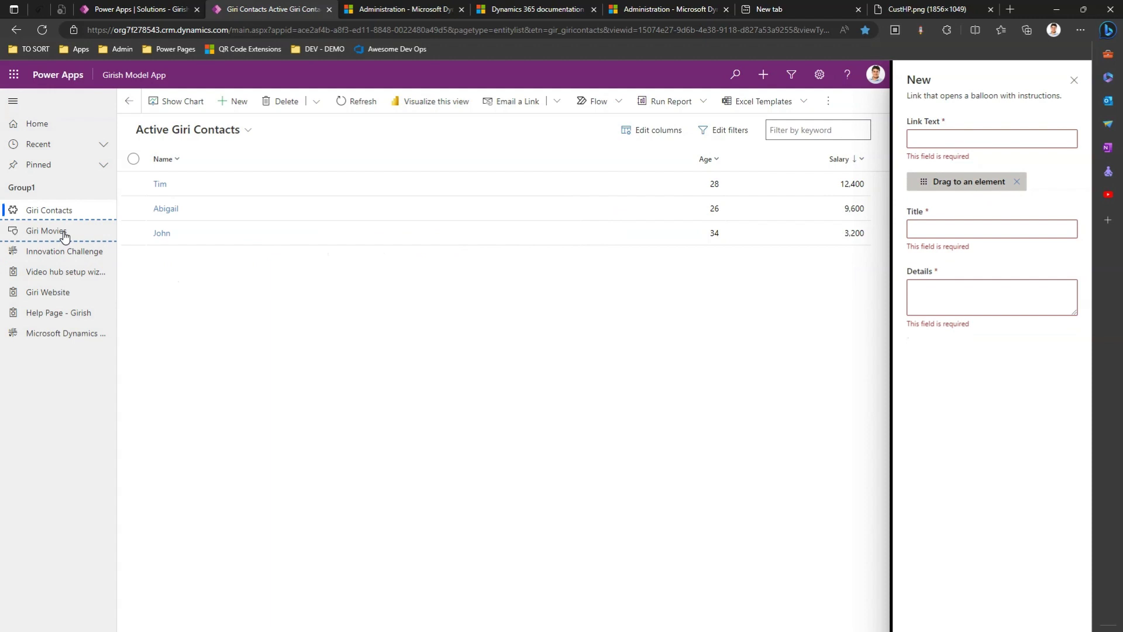
click(962, 134)
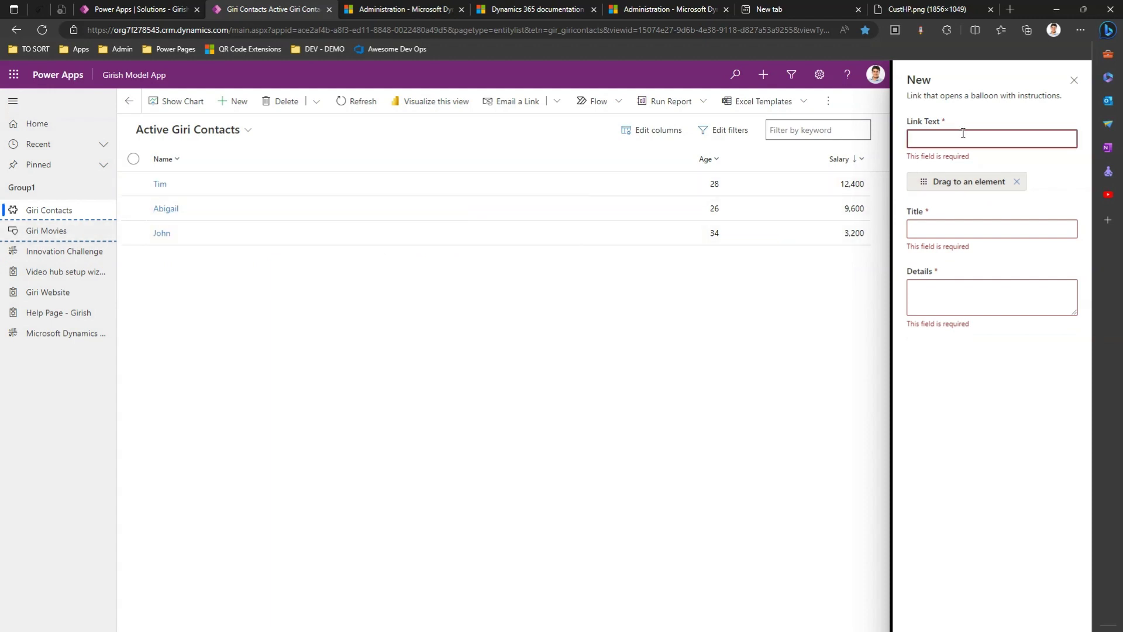
text(Giri Movies App)
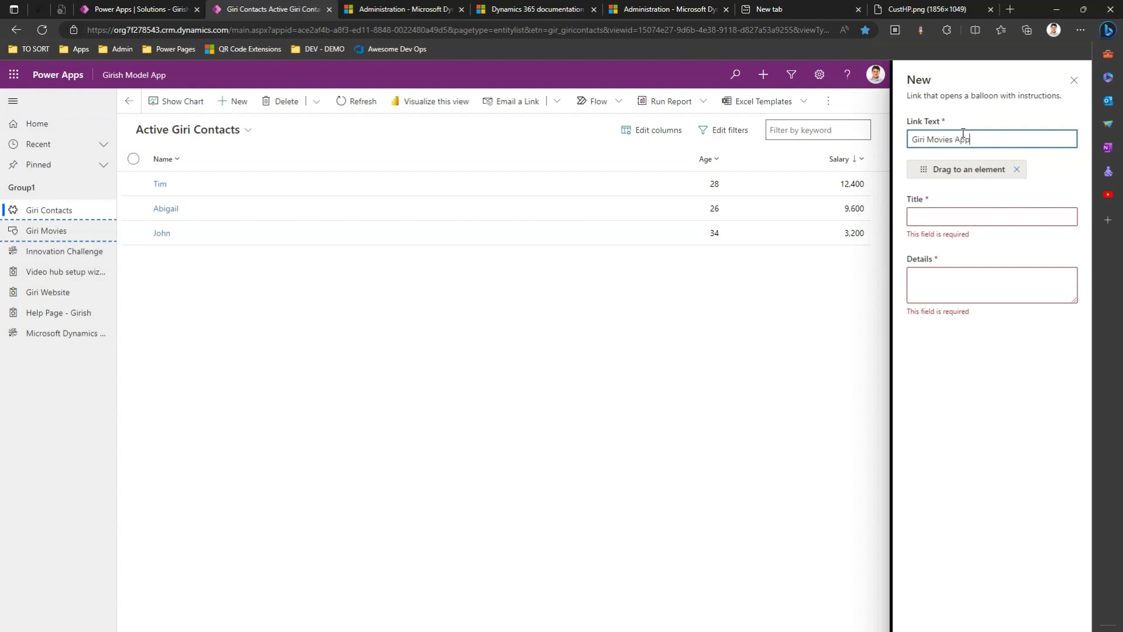
- Set the balloon title to "Model Driven app for Movies", correcting the capitalization of "Movies"
click(958, 219)
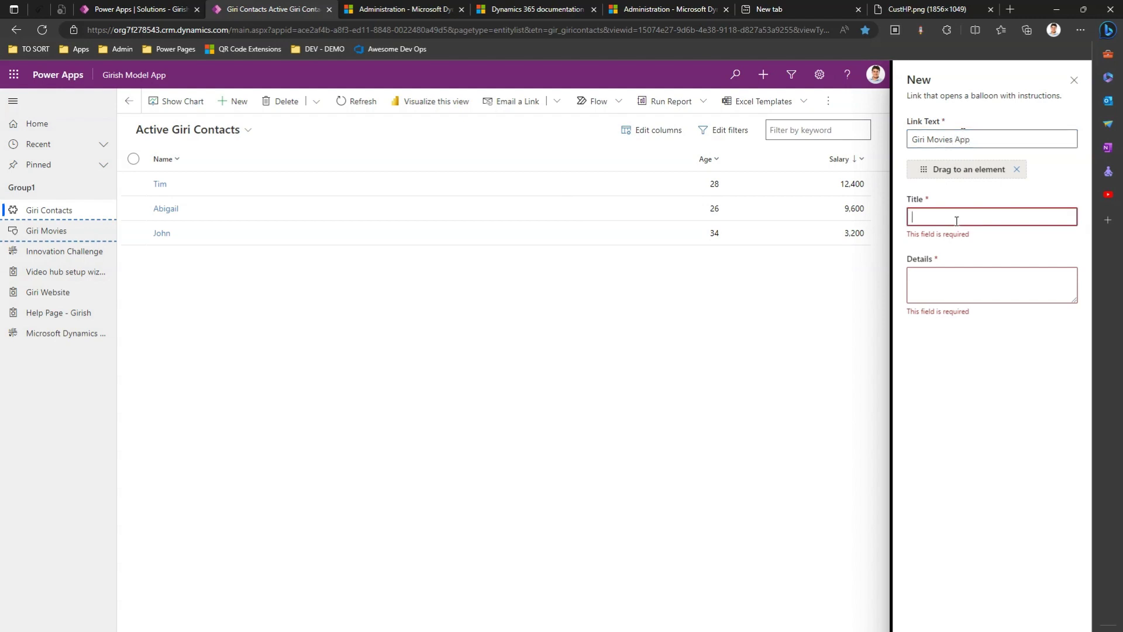
text(Model Driven app for MOvie)
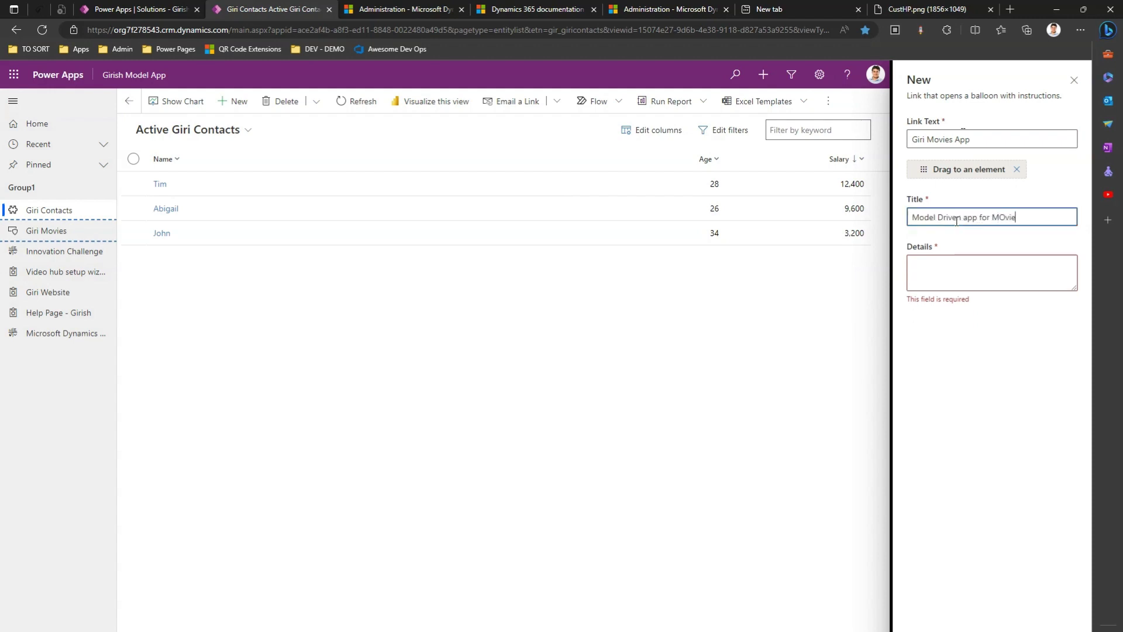
text(s)
right_click(1003, 217)
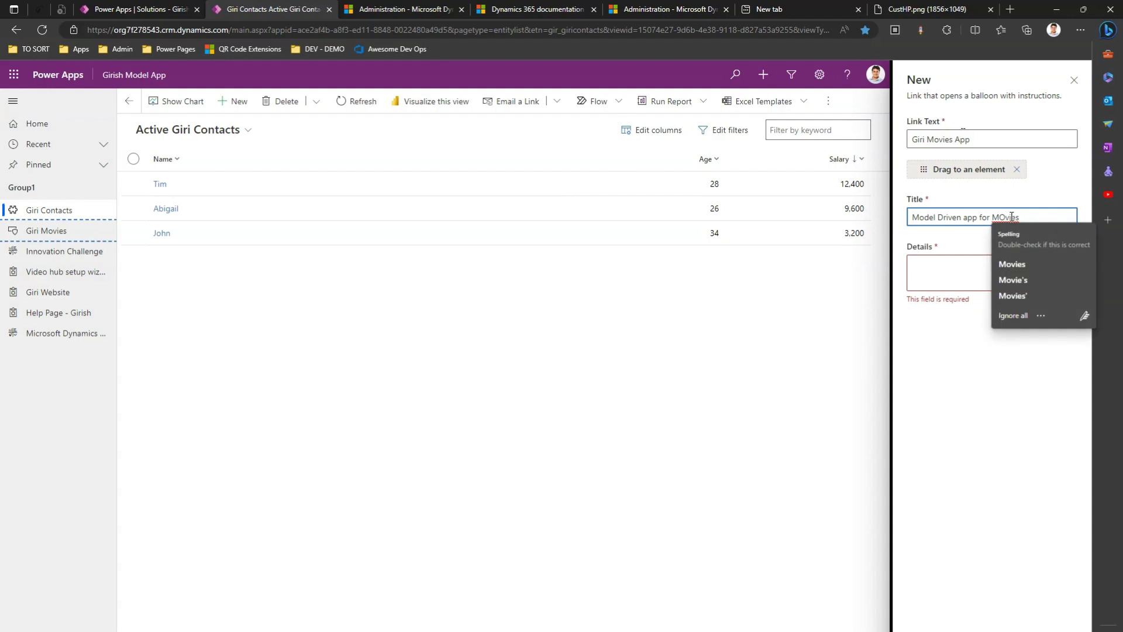
click(1006, 264)
- Enter the balloon details "This app will help you navigate to some movies and you can view the information in user friendly manner." and save it
click(986, 260)
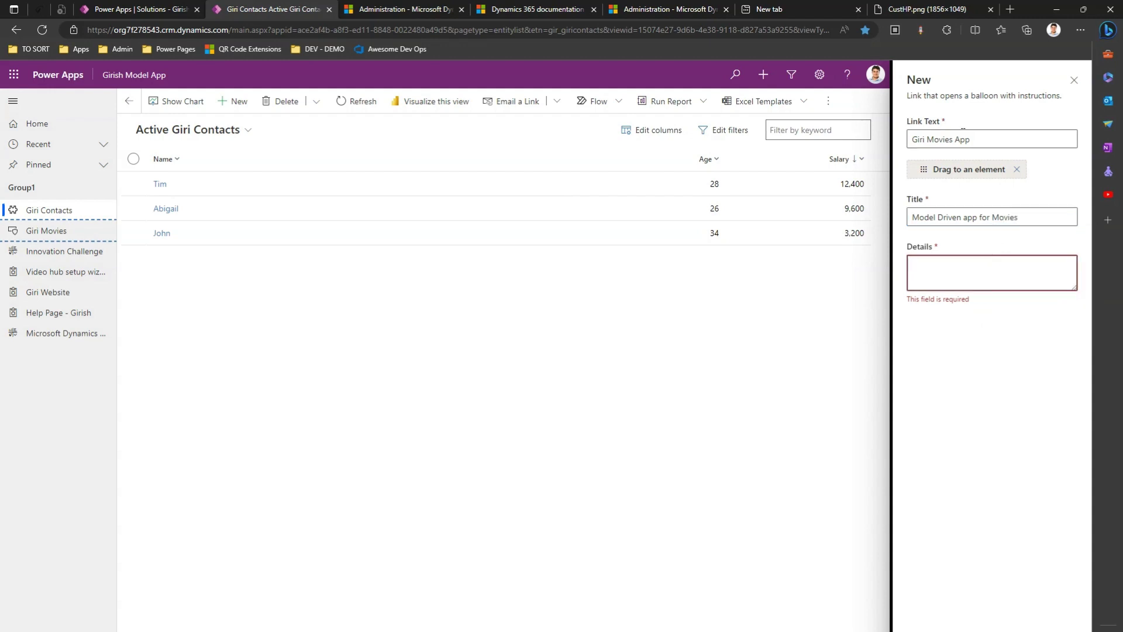
text(This app will)
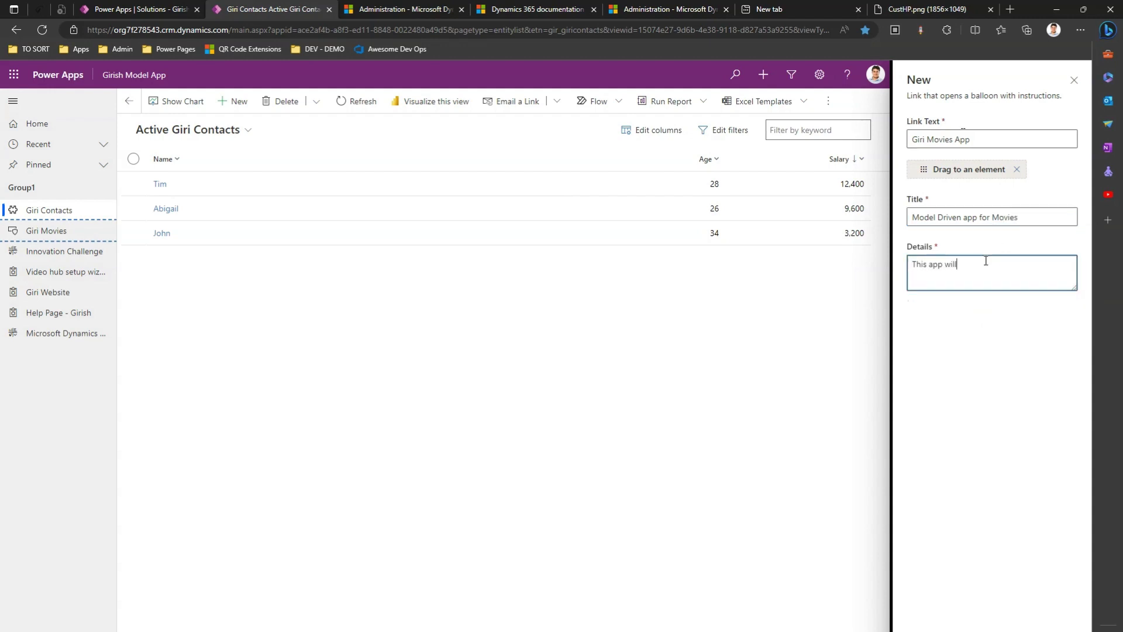
text( halp you navigate to some movies and you can view the)
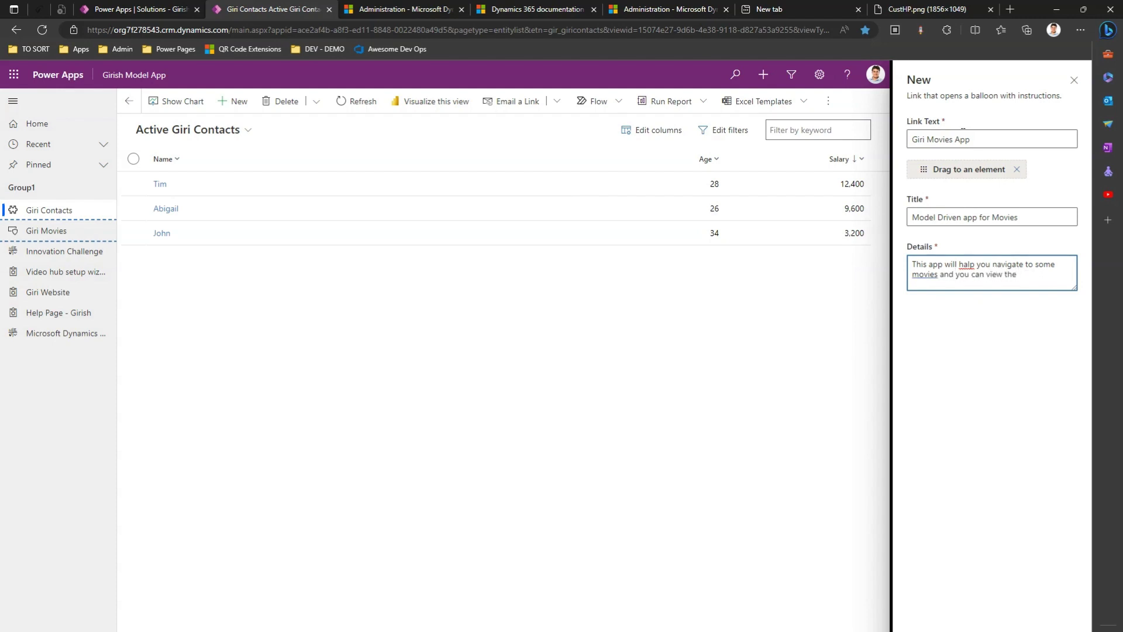
text( information is)
text( user friendly mann)
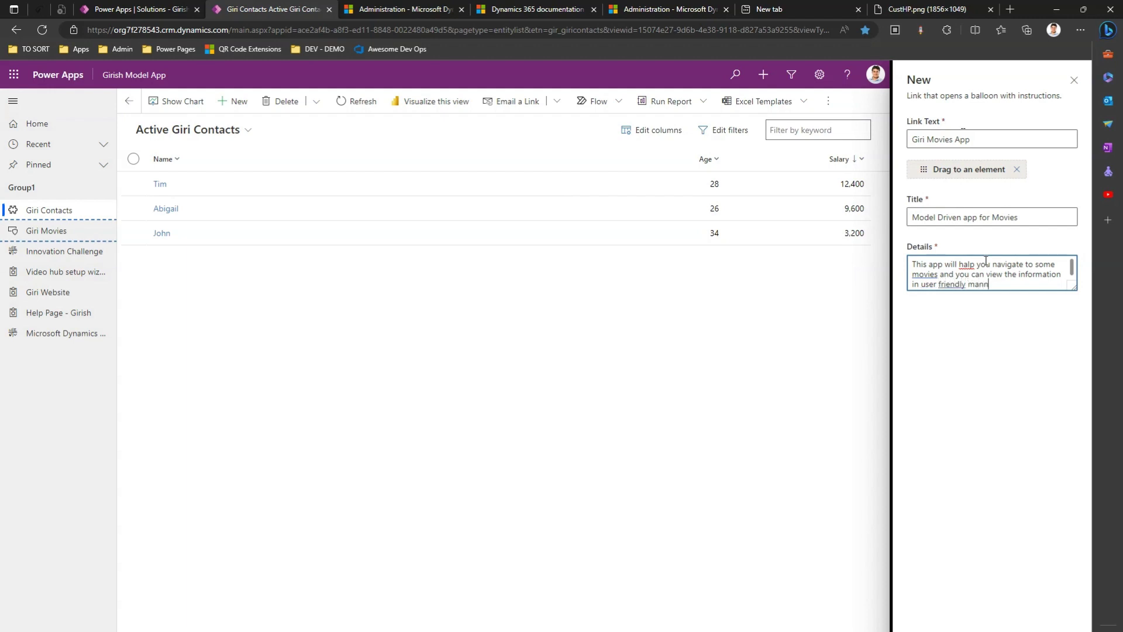
text(er)
right_click(968, 264)
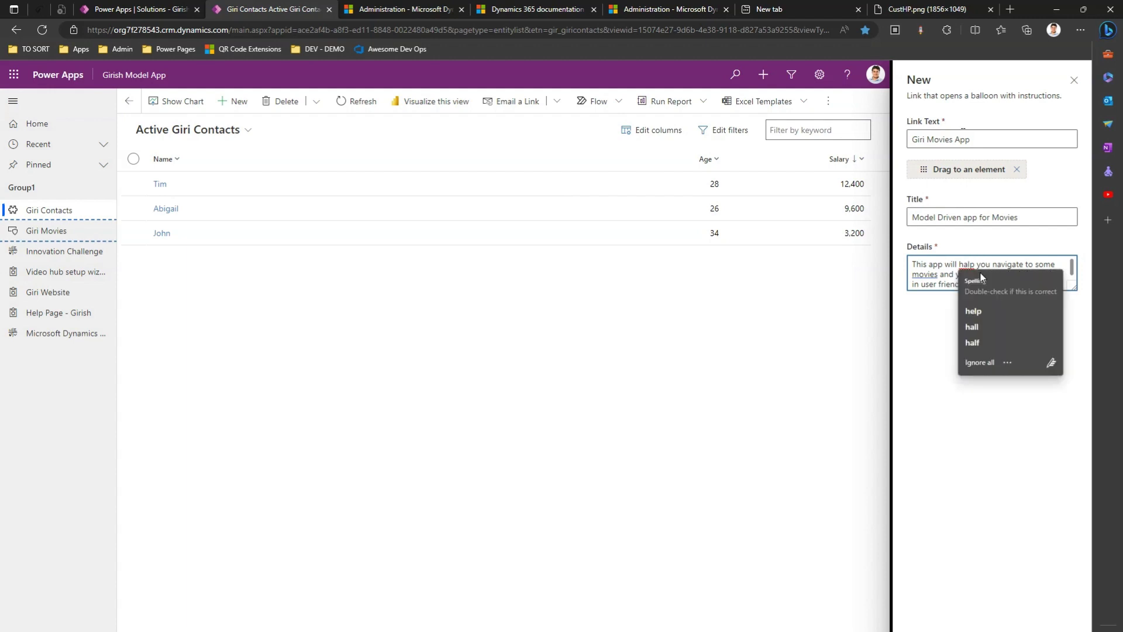
click(974, 280)
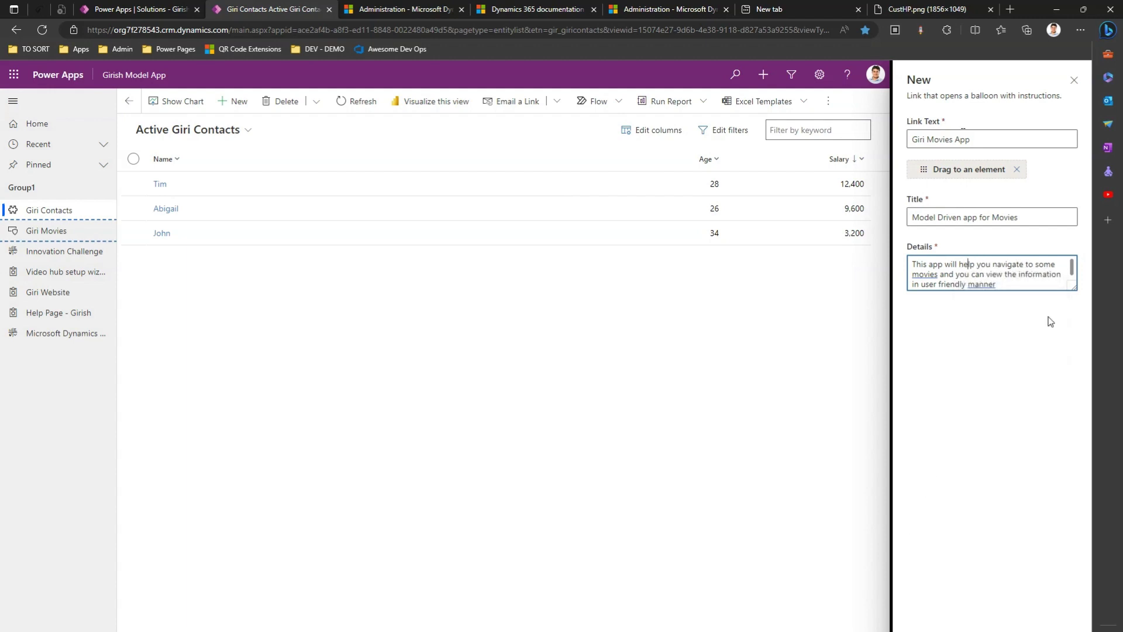
click(1023, 286)
text(.)
drag(974, 137, 910, 141)
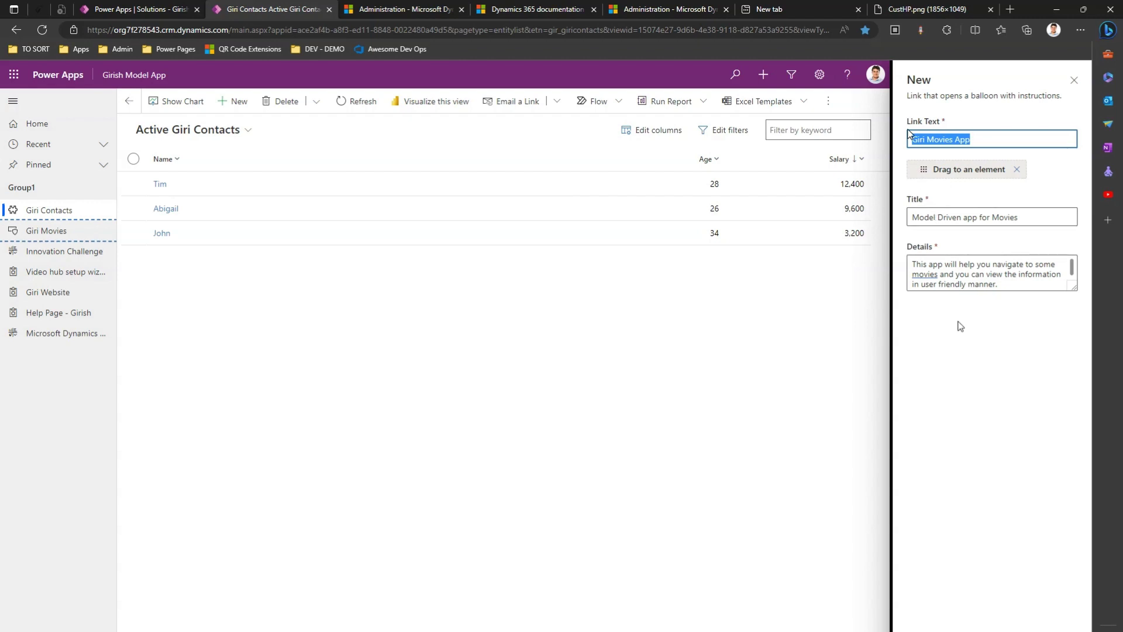
key(Return)
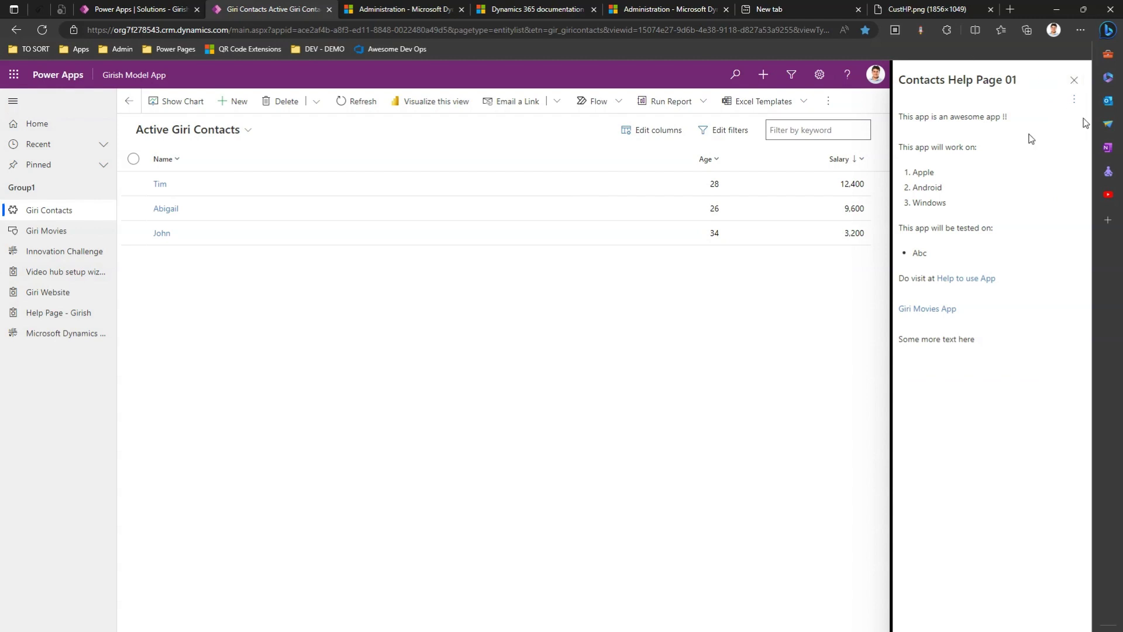
- Test the "Giri Movies App" link in the help pane and dismiss its balloon
click(935, 310)
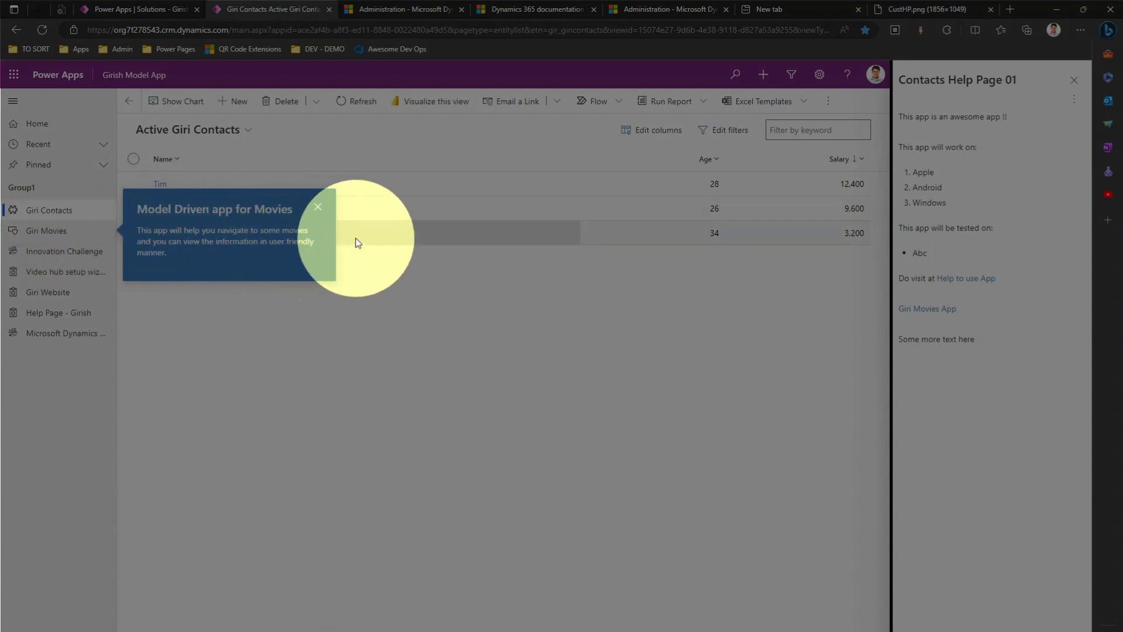
click(319, 208)
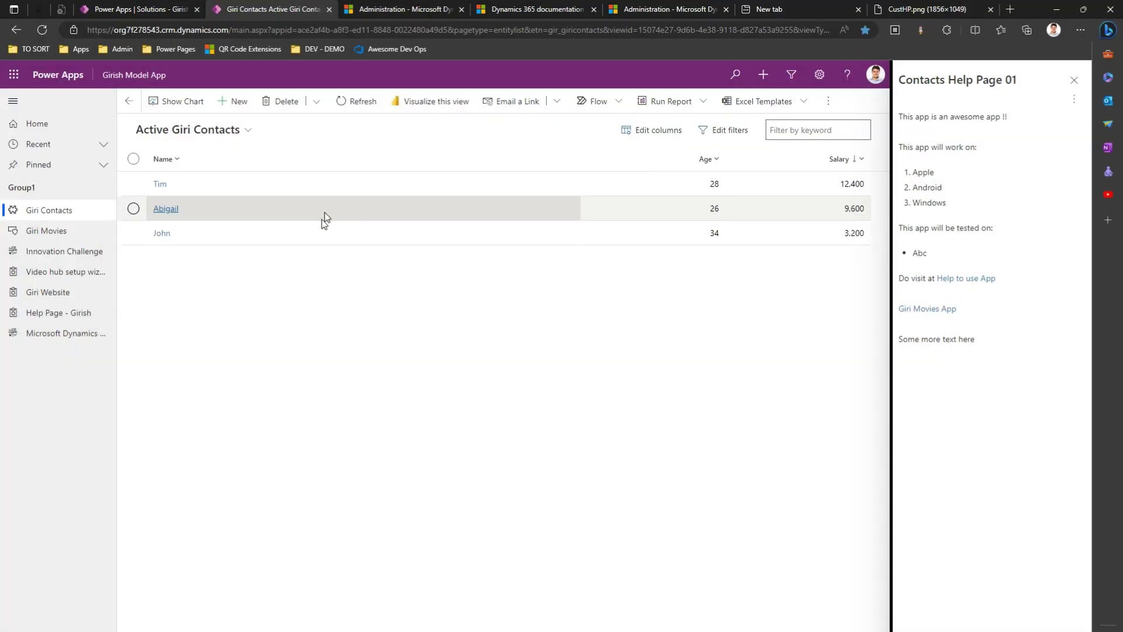
- Edit the help page and insert a coachmark below "Some more text here" with link text "Visualise Reports", attached to the Visualize this view command
click(1073, 99)
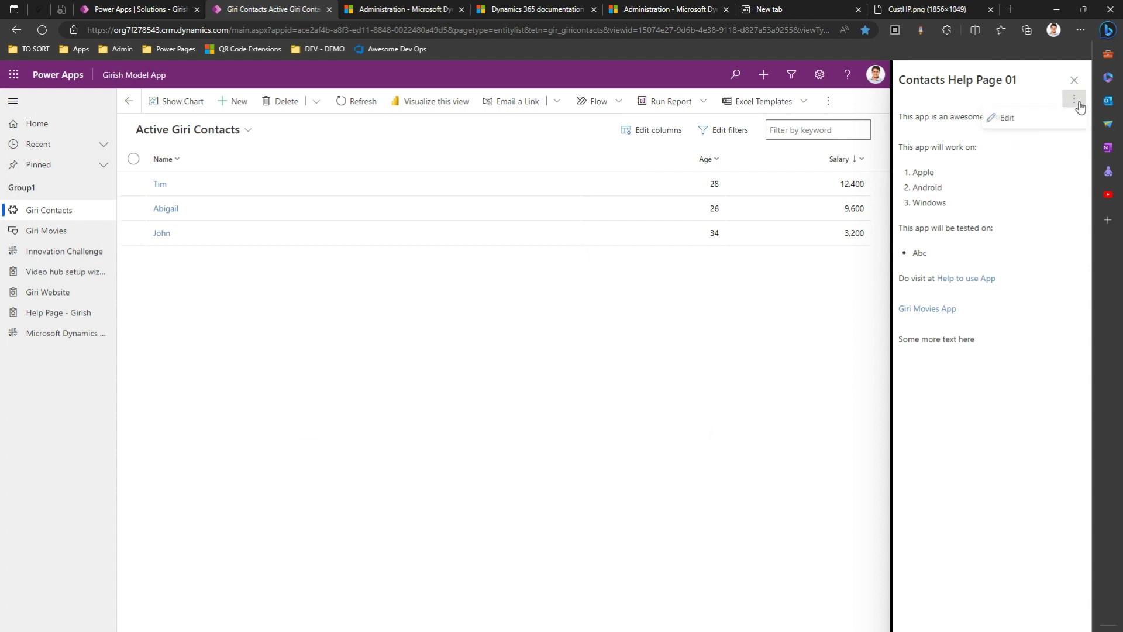
click(1021, 120)
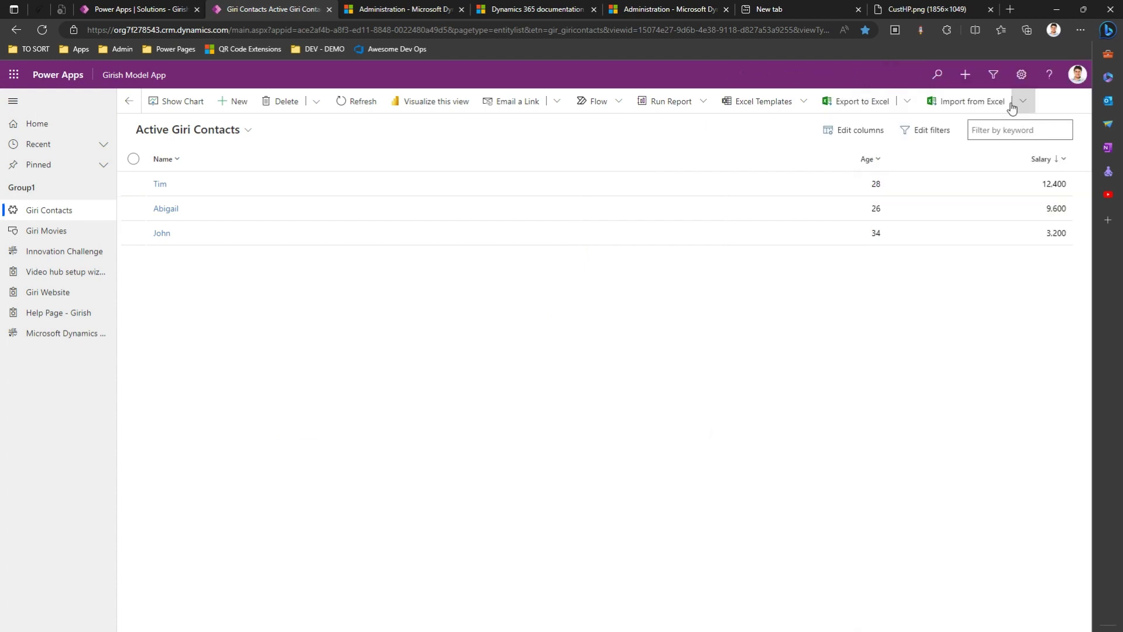
click(1049, 75)
click(1080, 105)
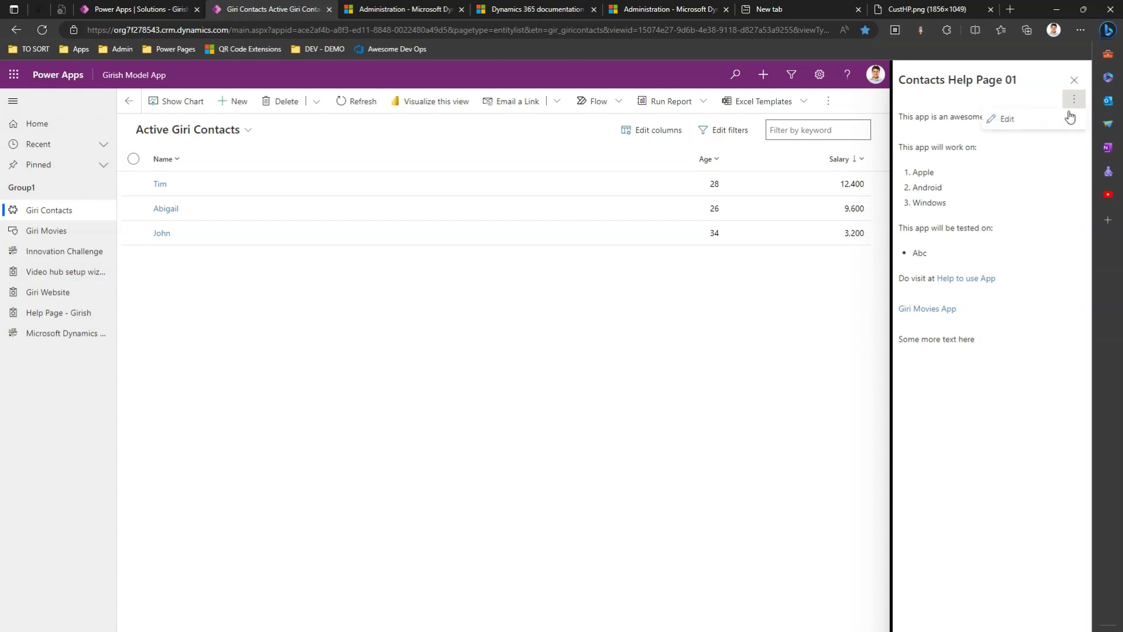
click(1020, 121)
click(927, 385)
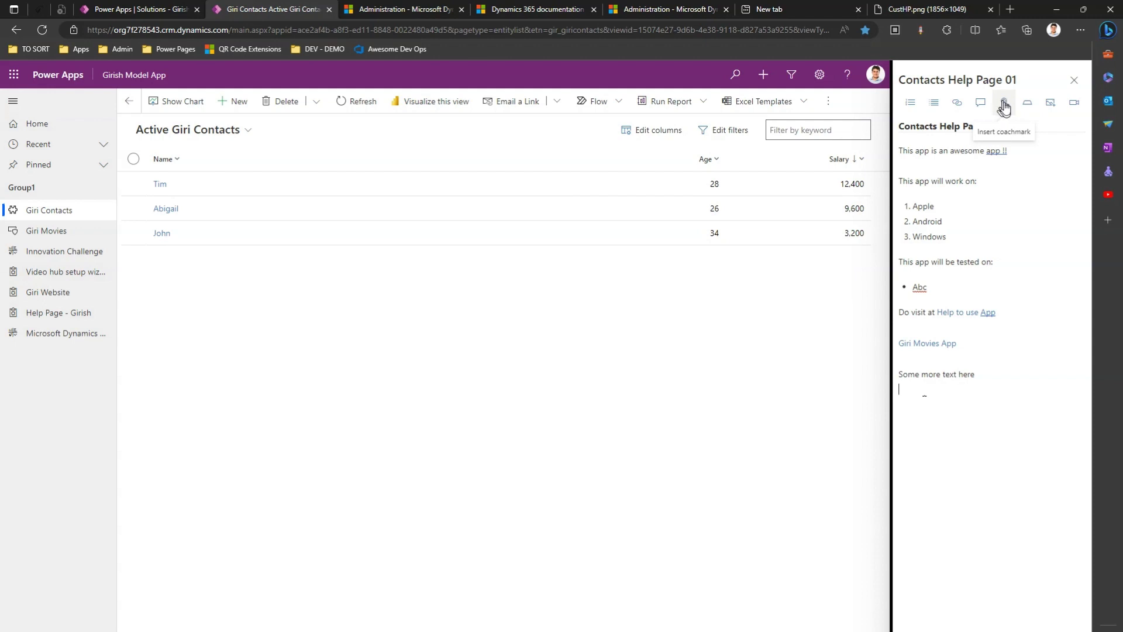
click(1004, 107)
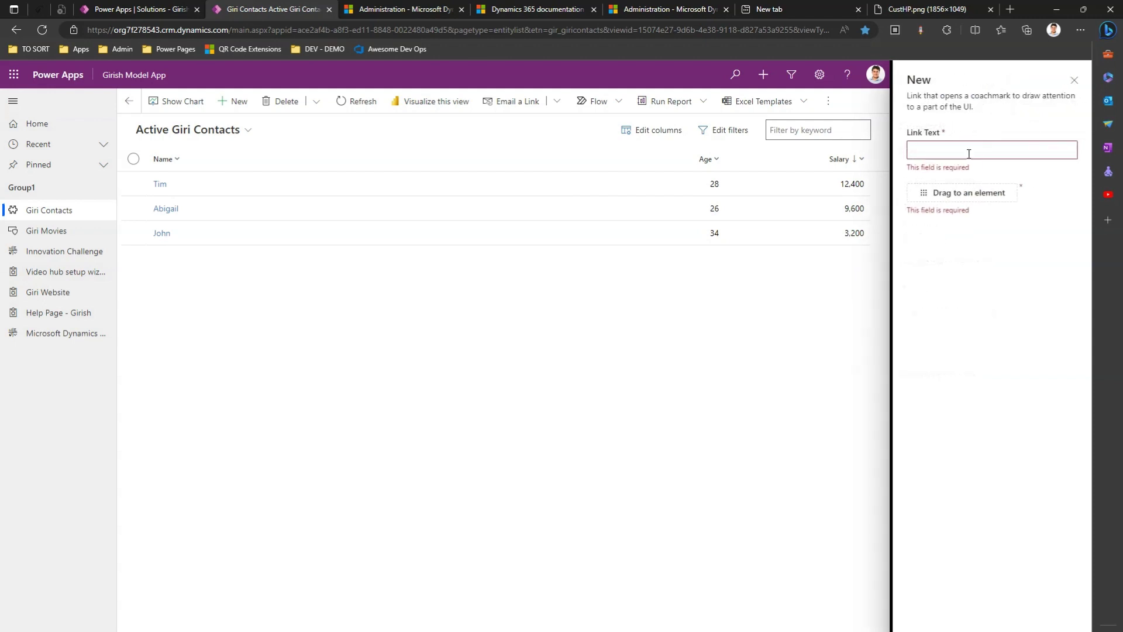
click(945, 150)
text(Visualise Reports)
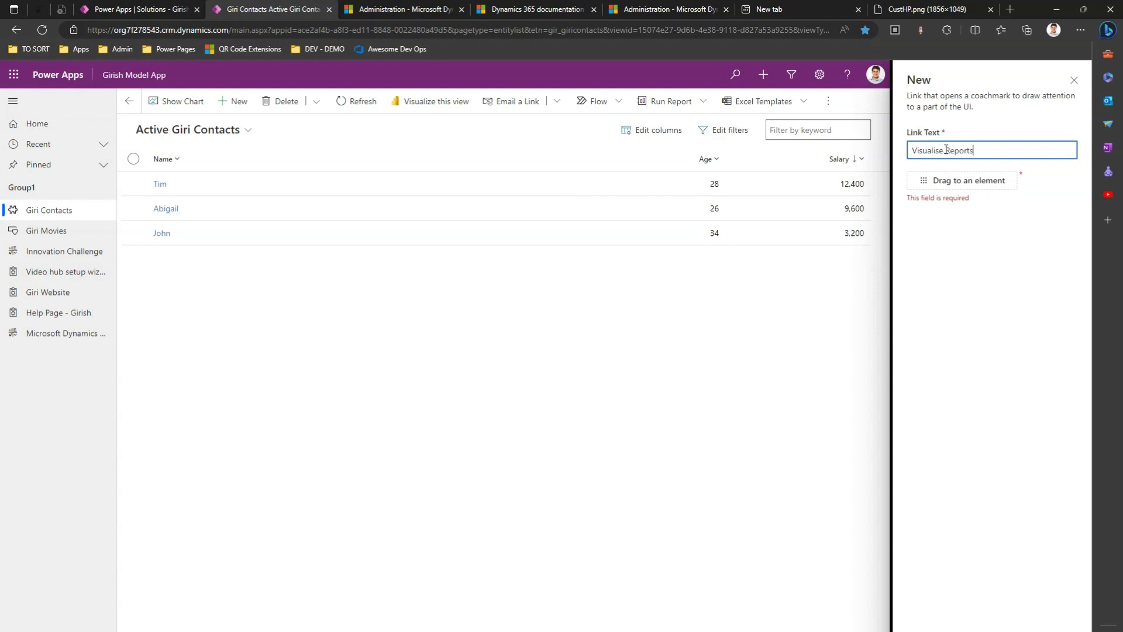
drag(952, 179, 442, 105)
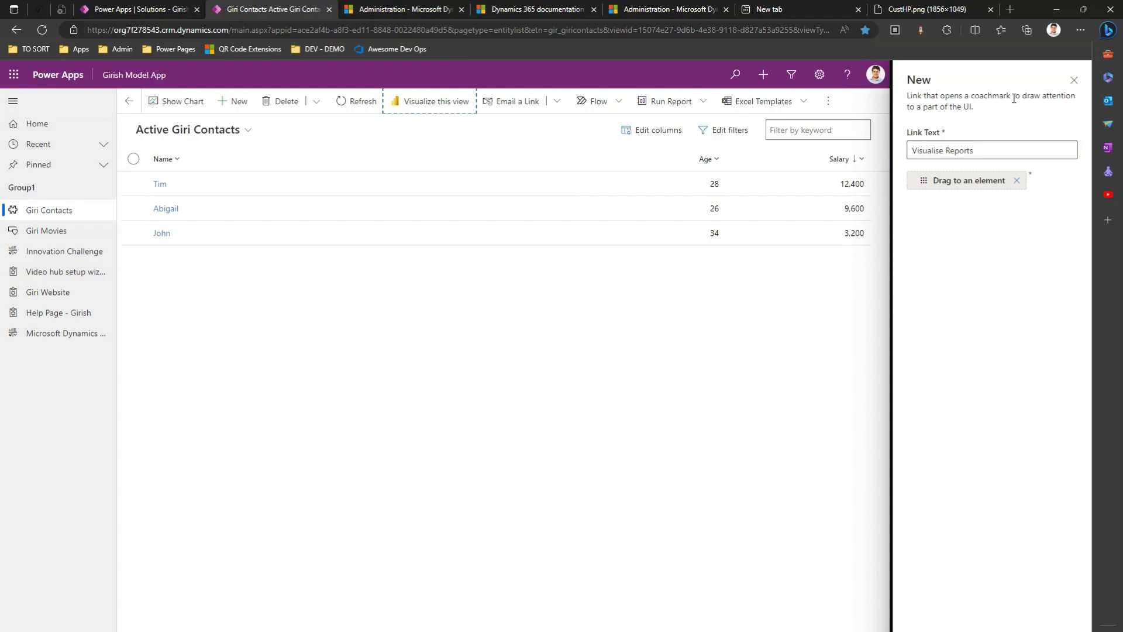
- Extend the coachmark's link text to "Visualise Reports in awesome Power BI reports" and save it
click(988, 149)
text(in)
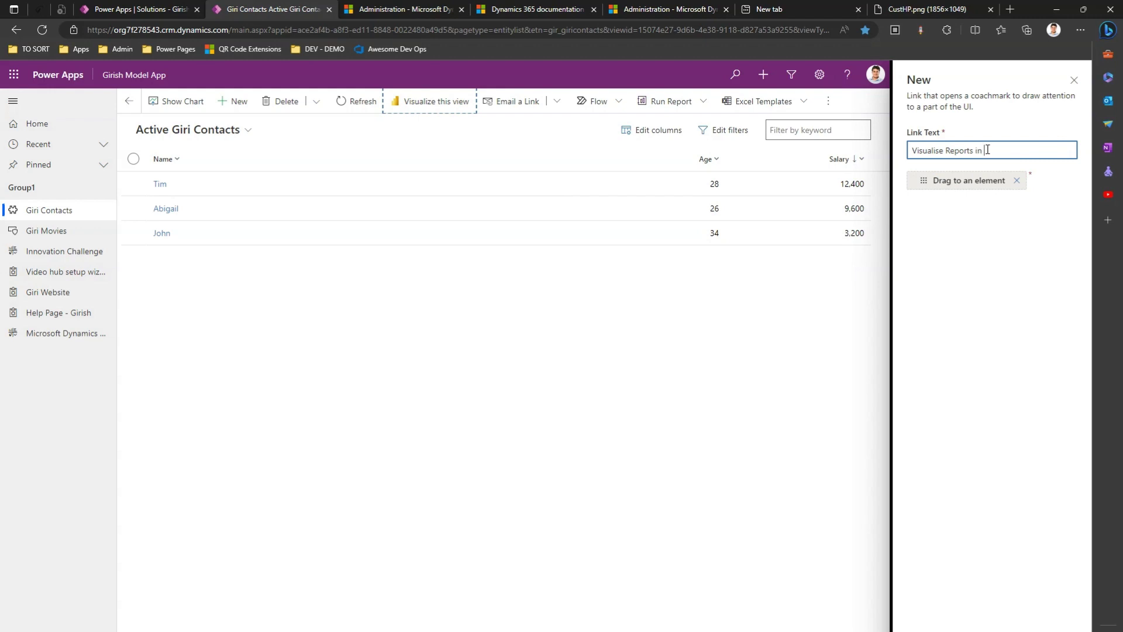
text( awesome Power BI reports)
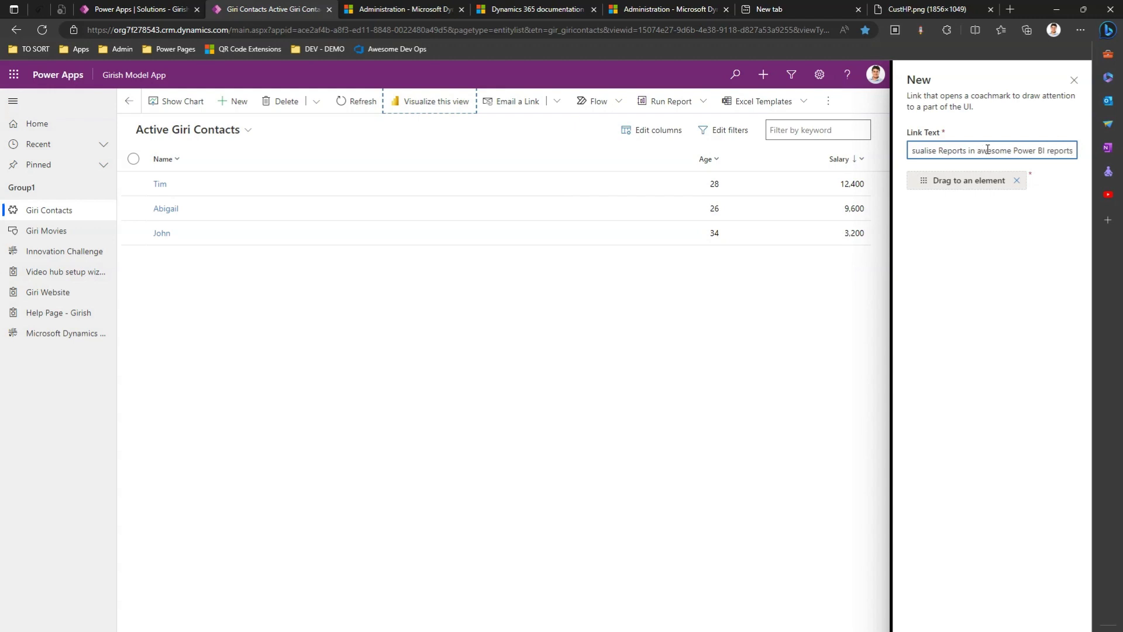
key(Return)
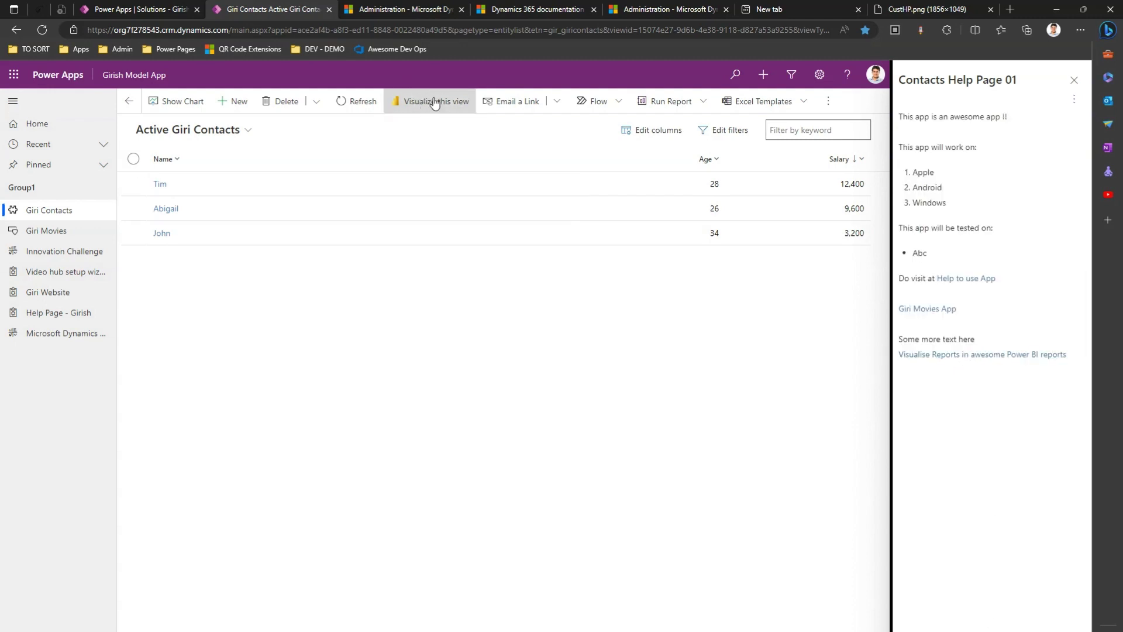
- Test the Power BI reports coachmark link and the "Giri Movies App" balloon link in the help pane
click(972, 358)
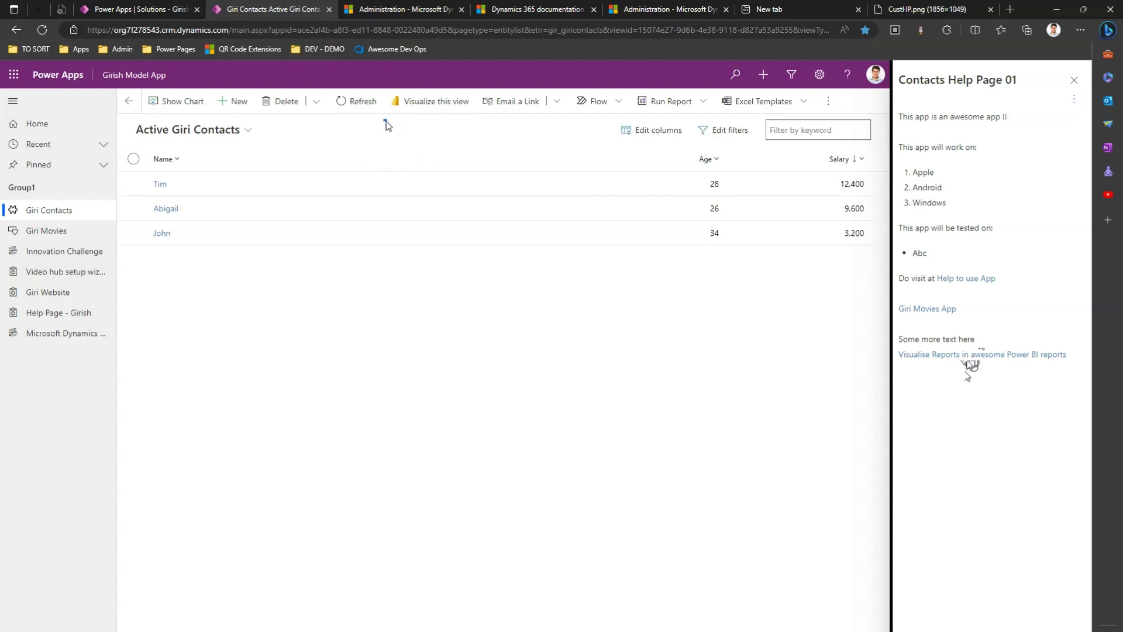
click(922, 311)
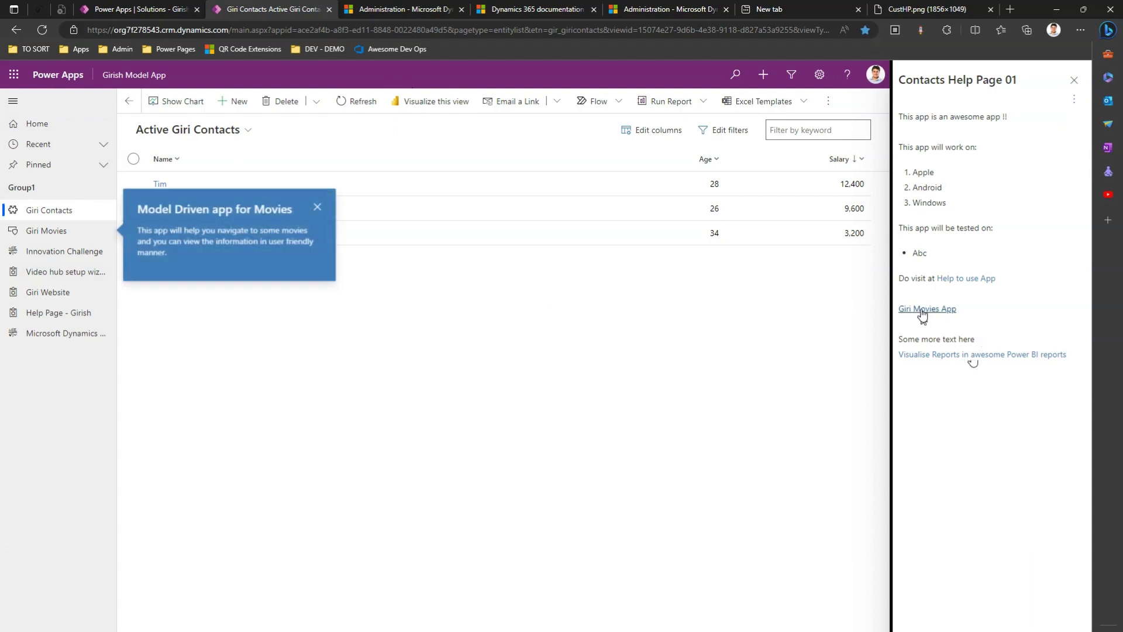
click(952, 412)
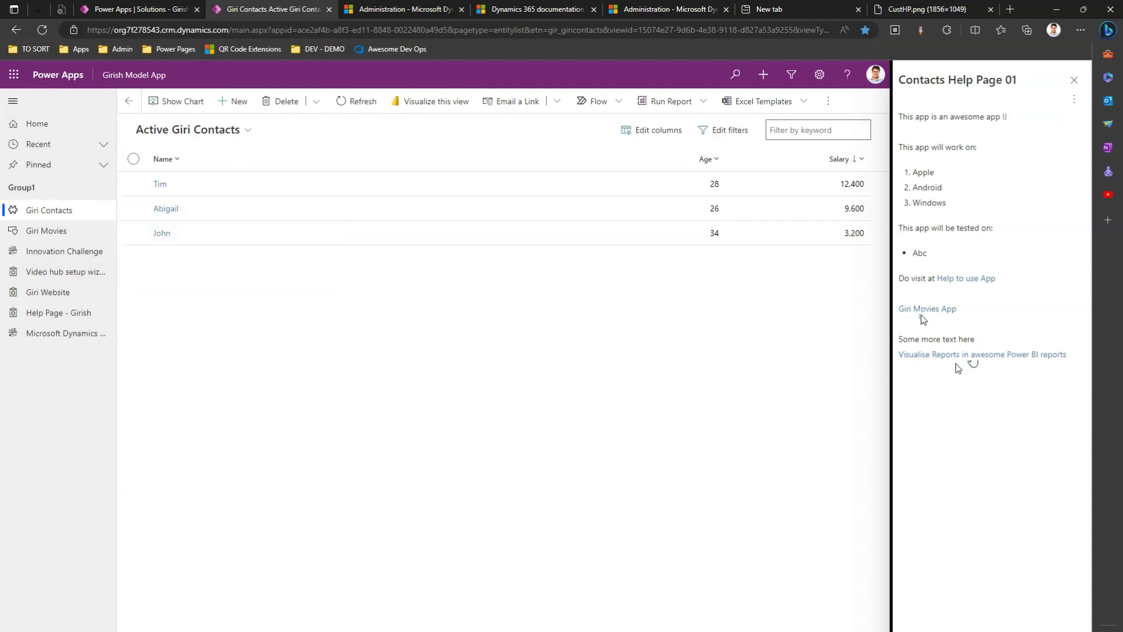
- Edit the help page and add a section titled "Help Link", collapsed by default, below the Power BI reports link
click(1073, 100)
click(1011, 121)
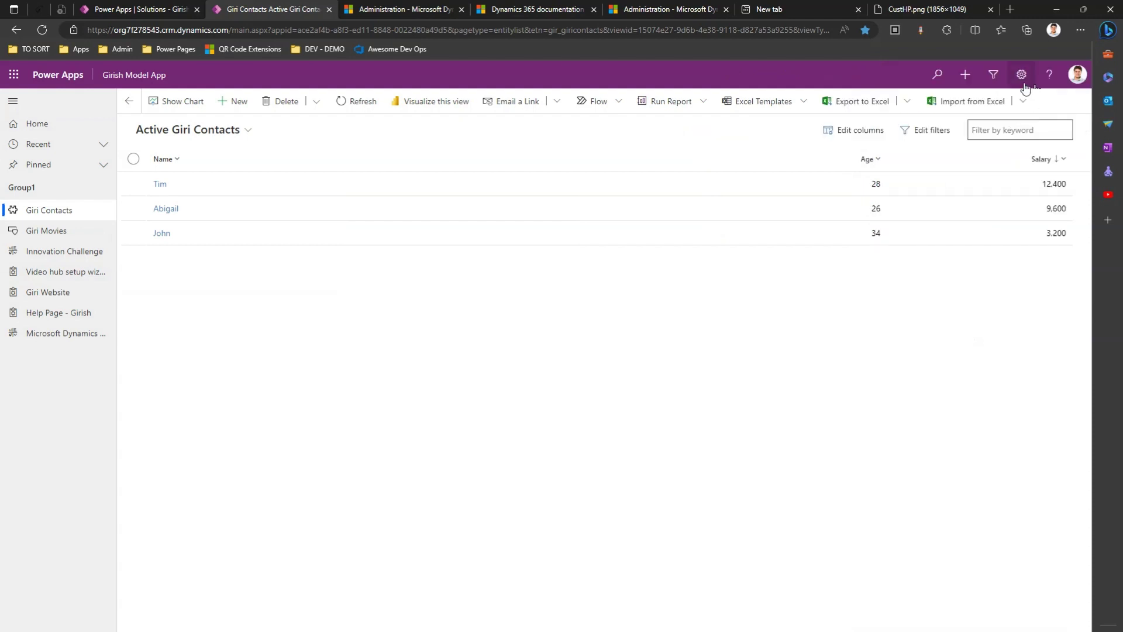
click(1048, 74)
click(1074, 100)
click(1003, 118)
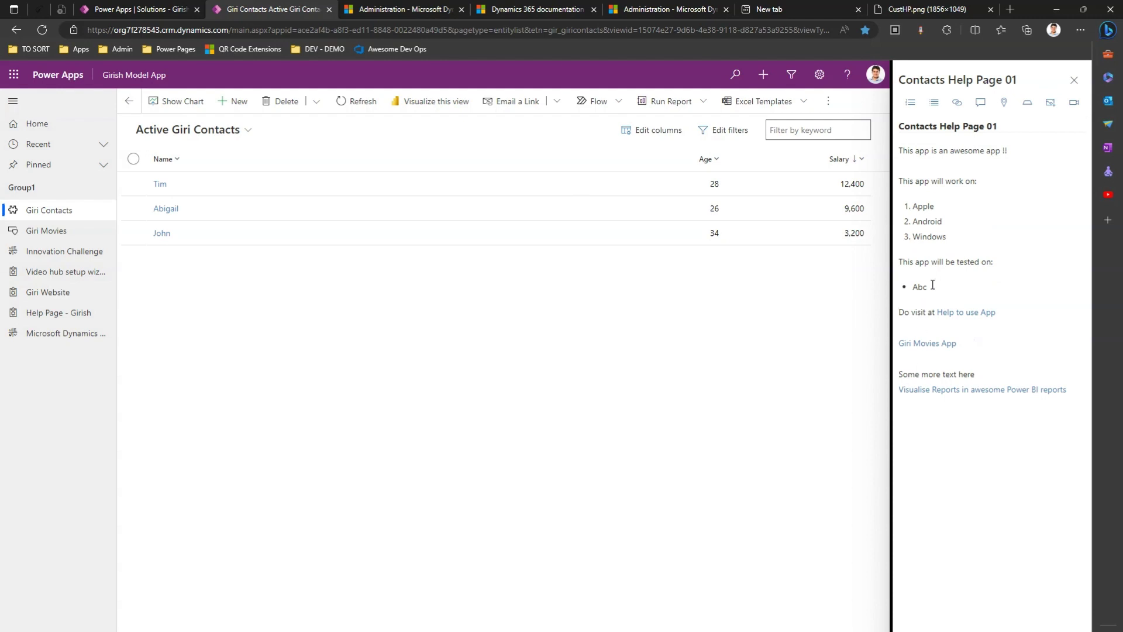
click(912, 416)
click(1027, 106)
click(949, 149)
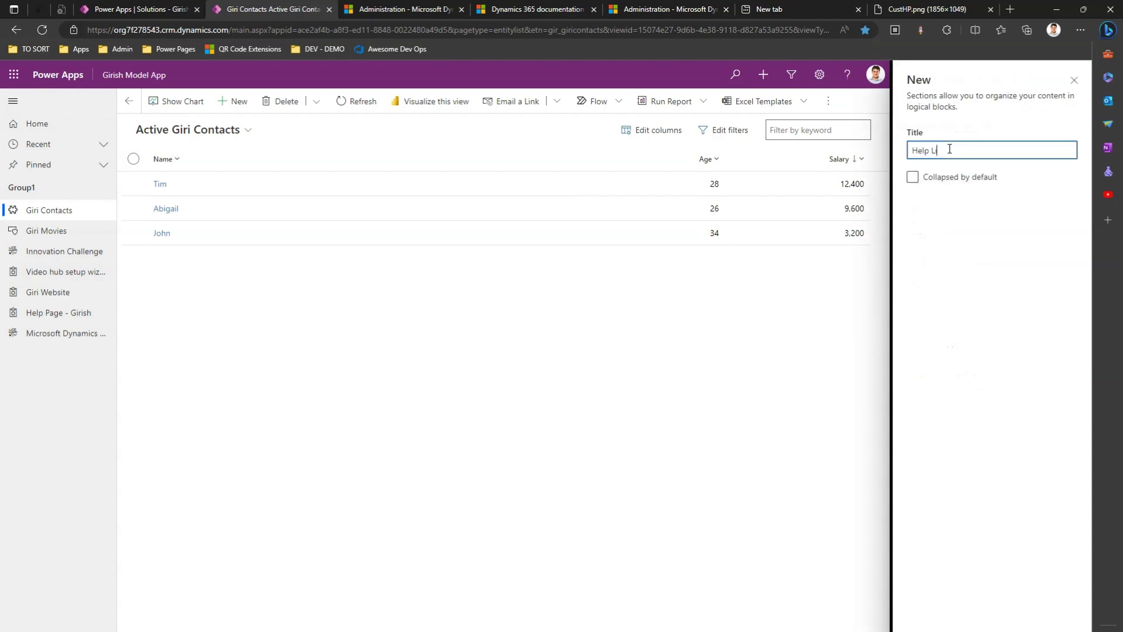
click(934, 182)
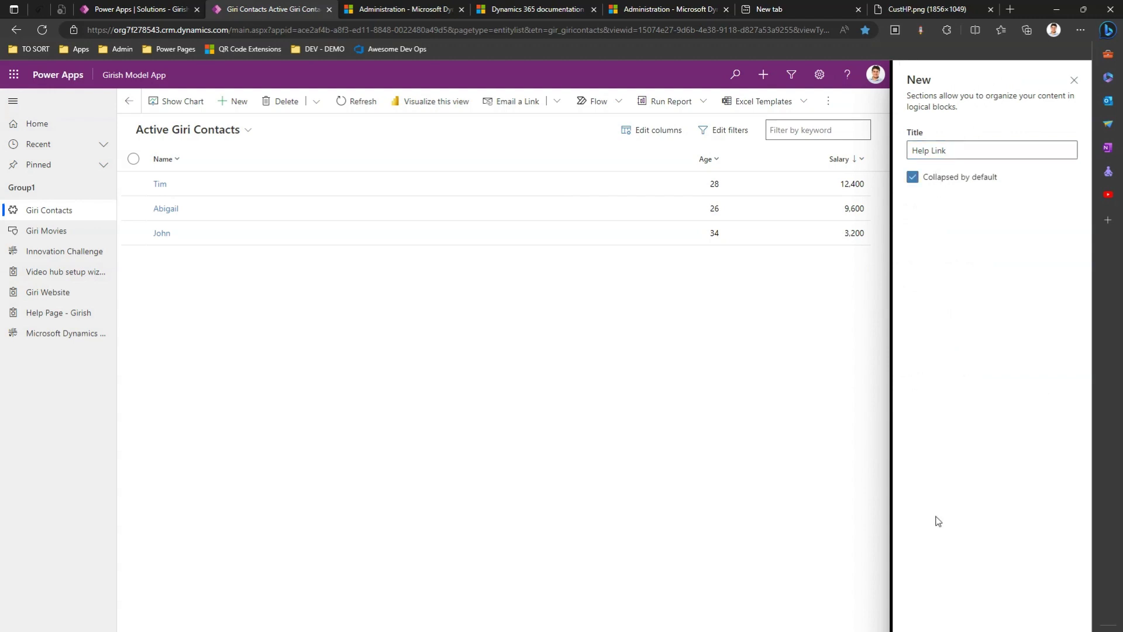
click(930, 629)
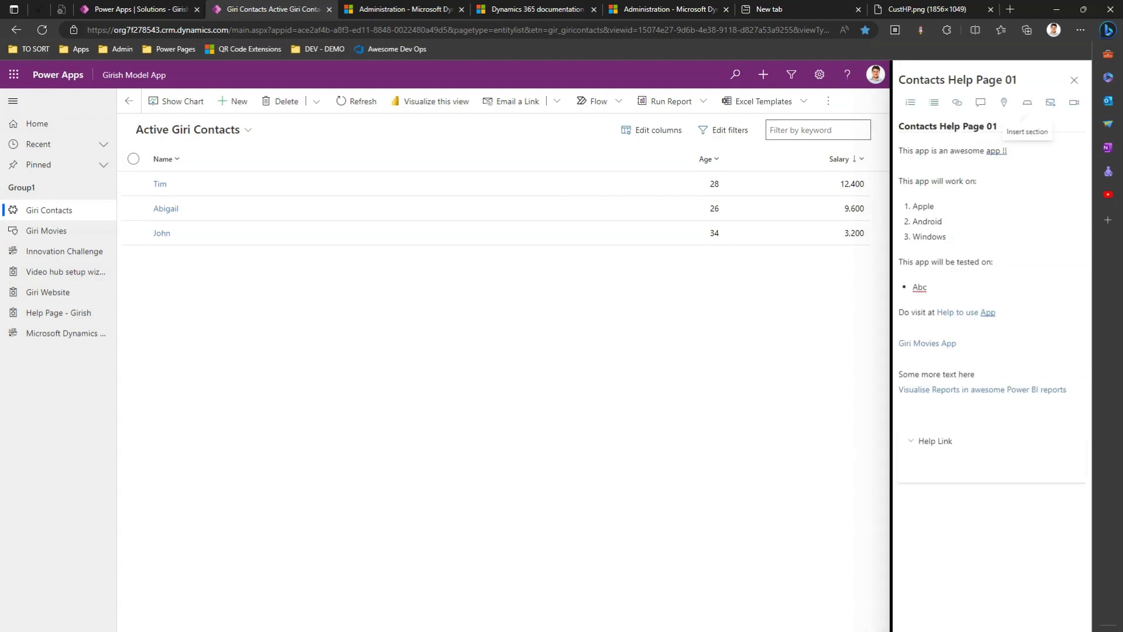
- Add a second section titled "Internal Resources", collapsed by default, below the Help Link section
click(903, 499)
click(1027, 103)
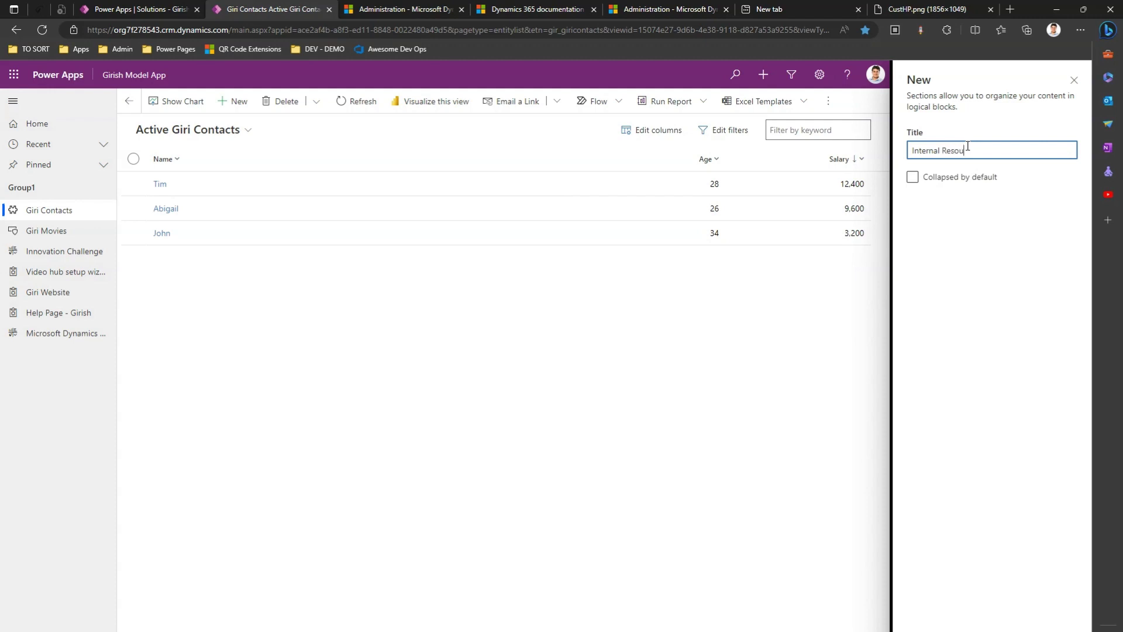
click(966, 179)
click(947, 629)
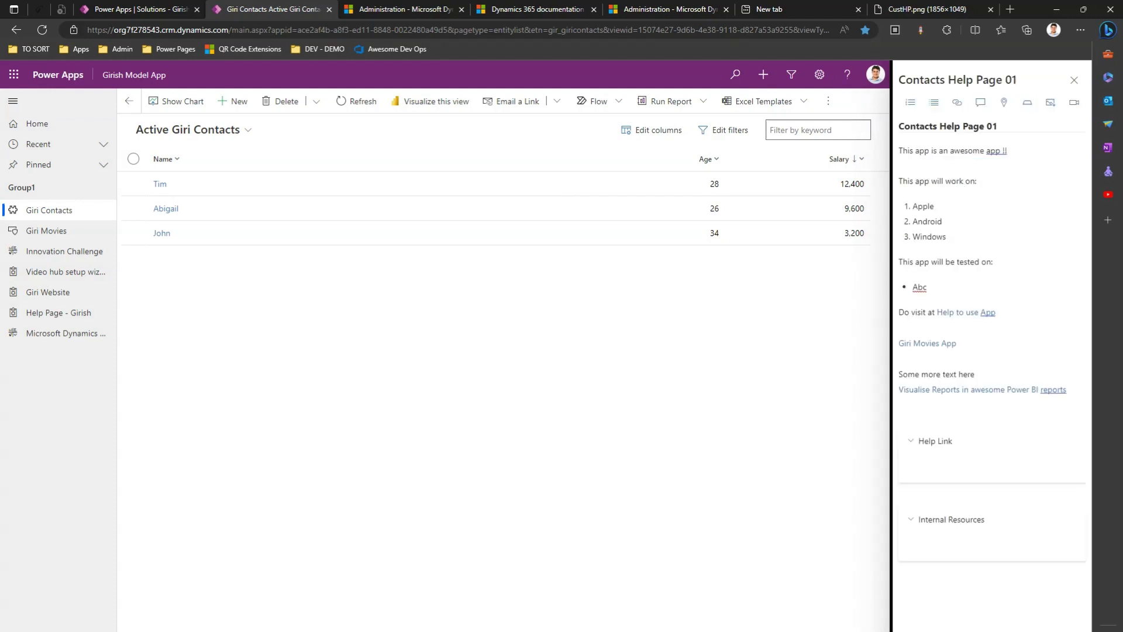
- Enter "content within section" in the Internal Resources section and collapse that section
click(920, 462)
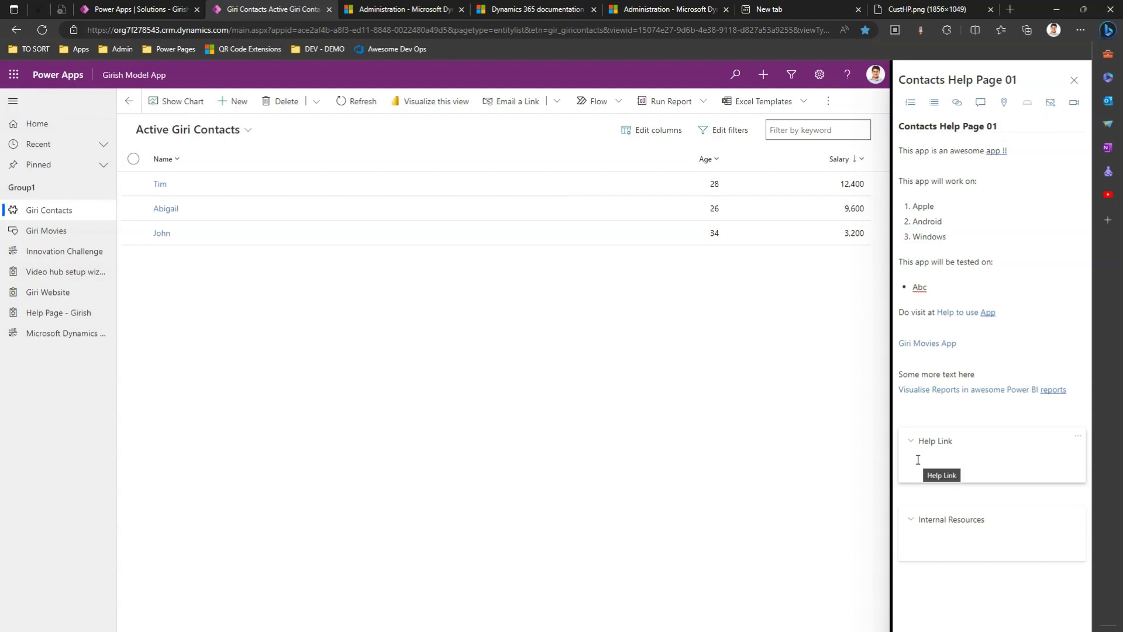
text(content within section)
key(Return)
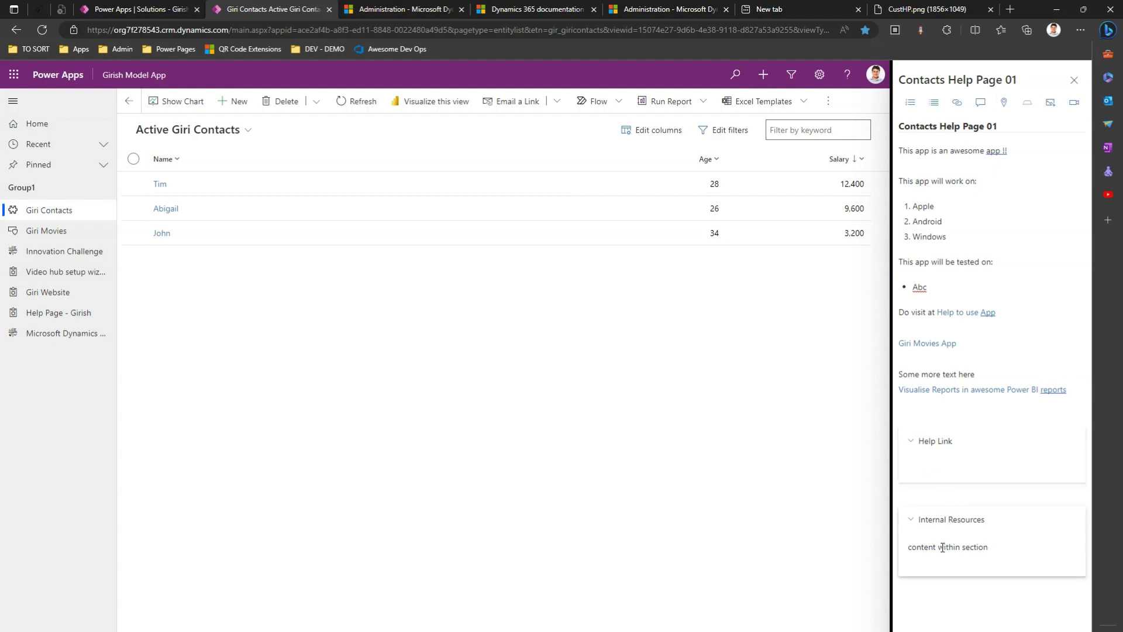
click(914, 521)
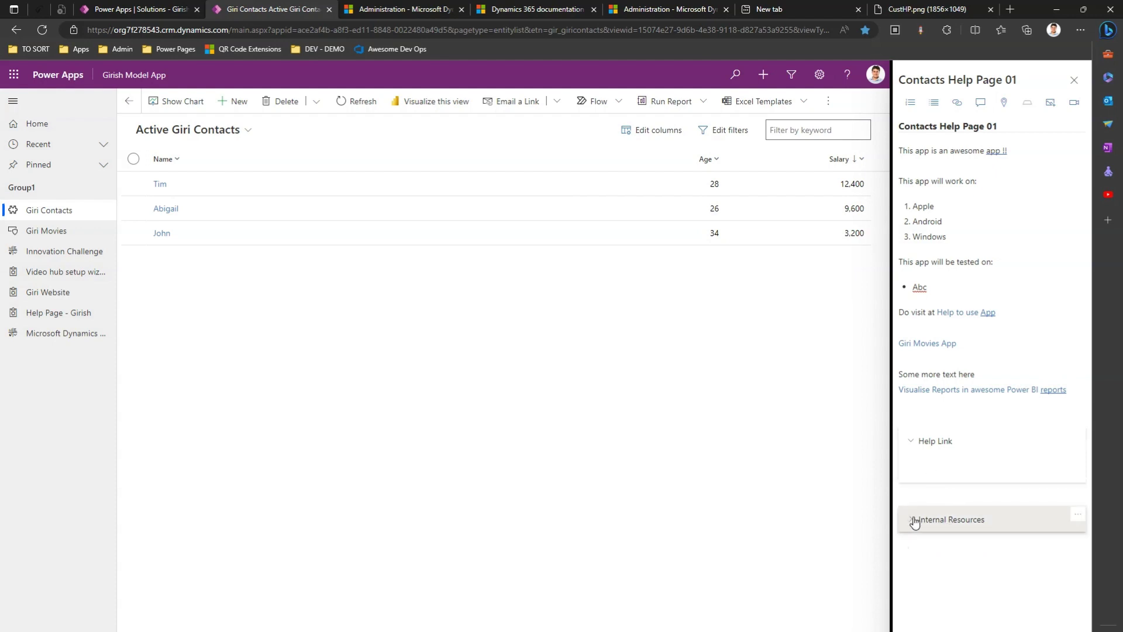
click(914, 521)
click(914, 521)
- Insert a web link to the author's website with link text "Giri Web", set to open in a new window
click(927, 460)
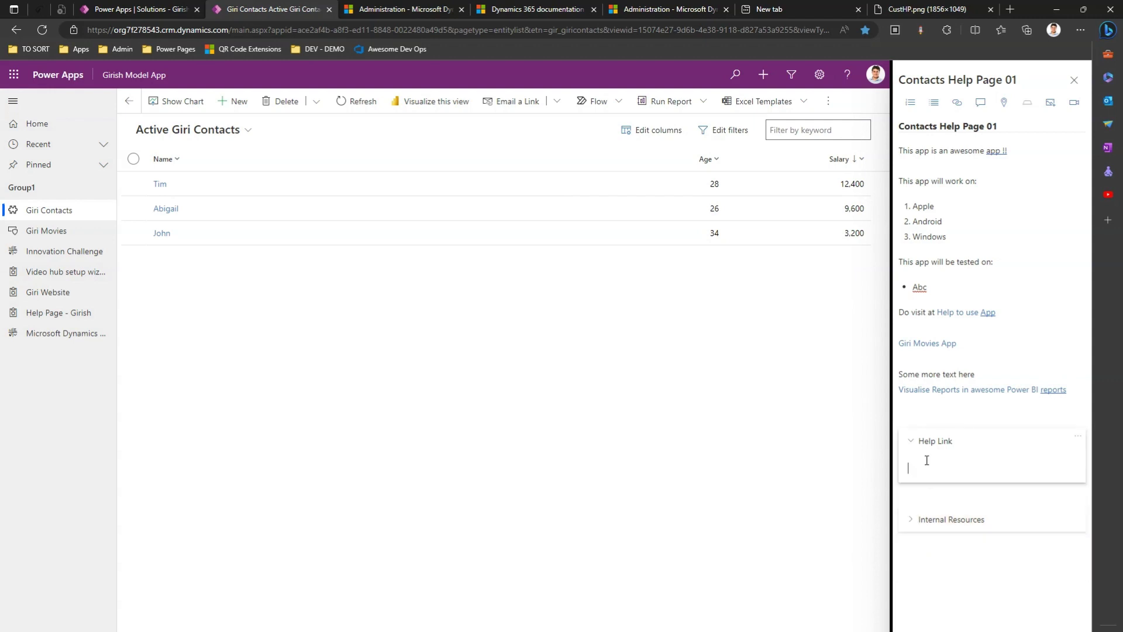
click(956, 102)
click(938, 151)
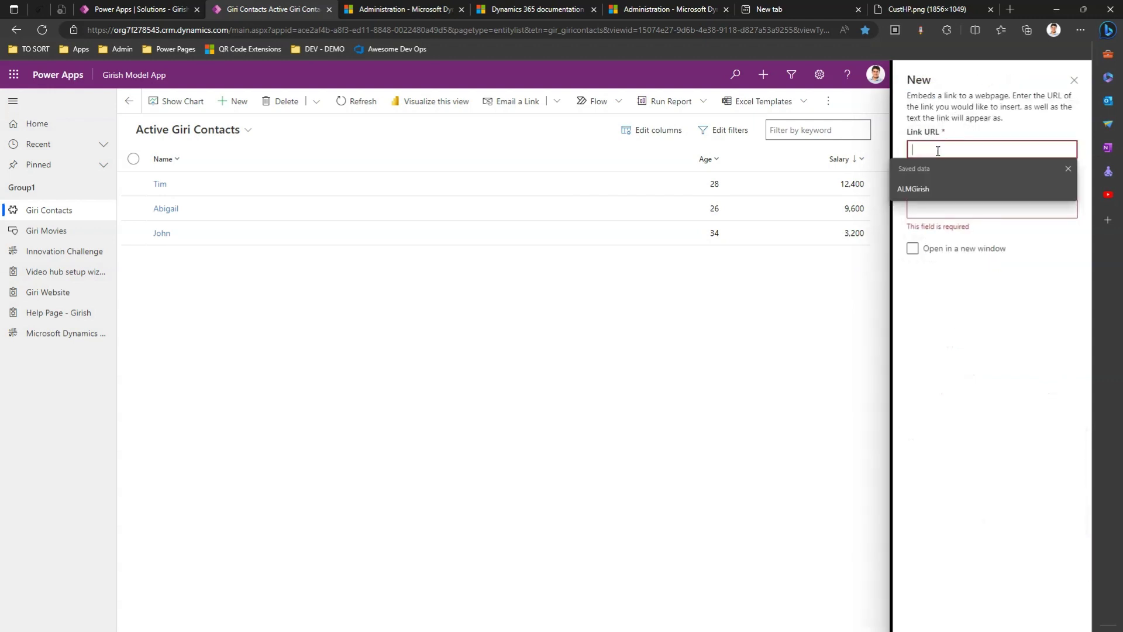
text(http)
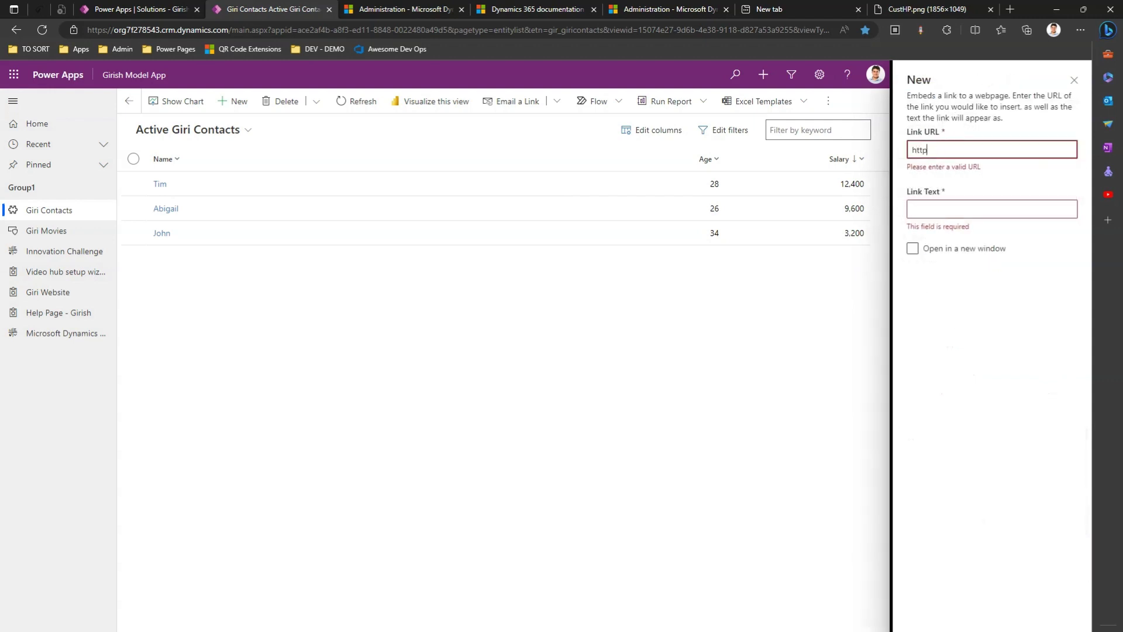
text(s://girishuppal.com)
key(Tab)
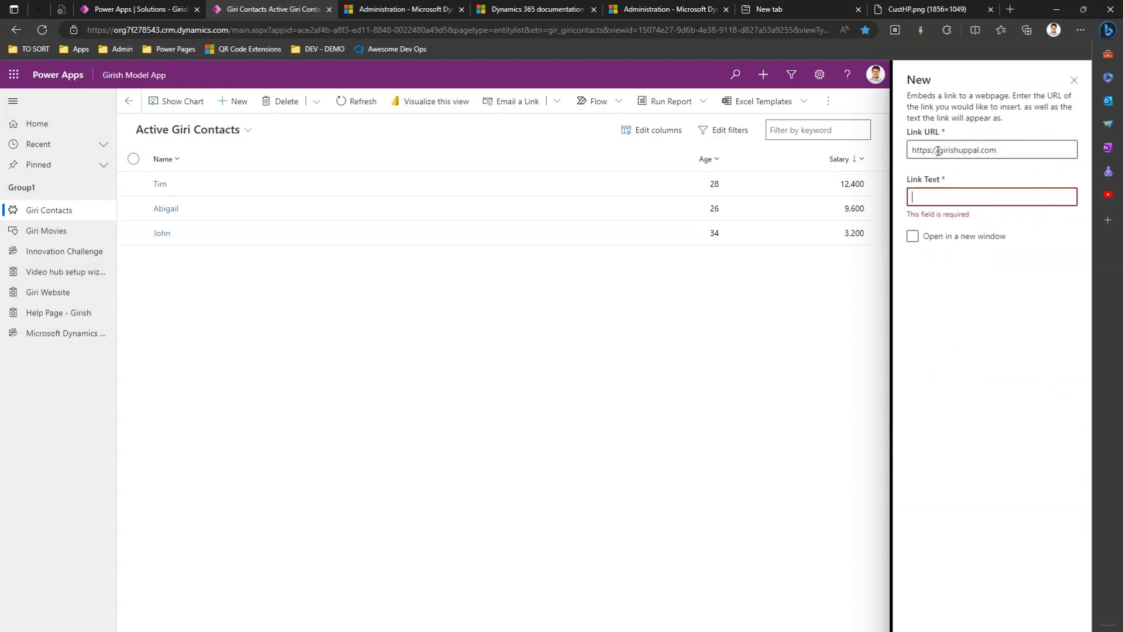
text(Giri Web)
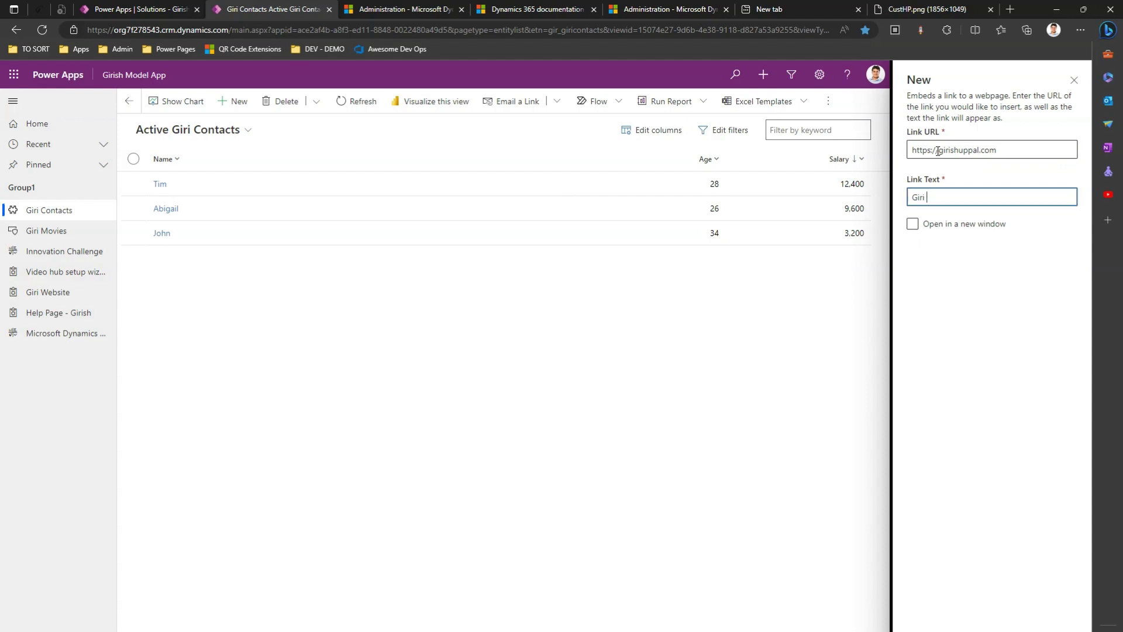
click(912, 224)
click(936, 628)
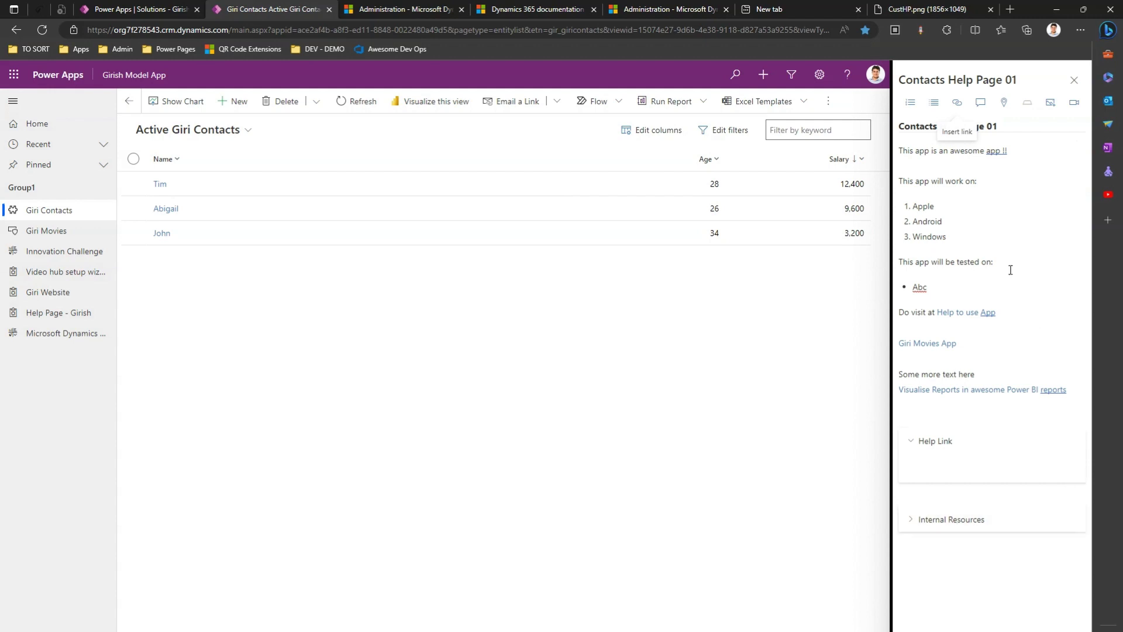
- Expand the Internal Resources section, add a blank line below its text, and start inserting an image there
click(1001, 198)
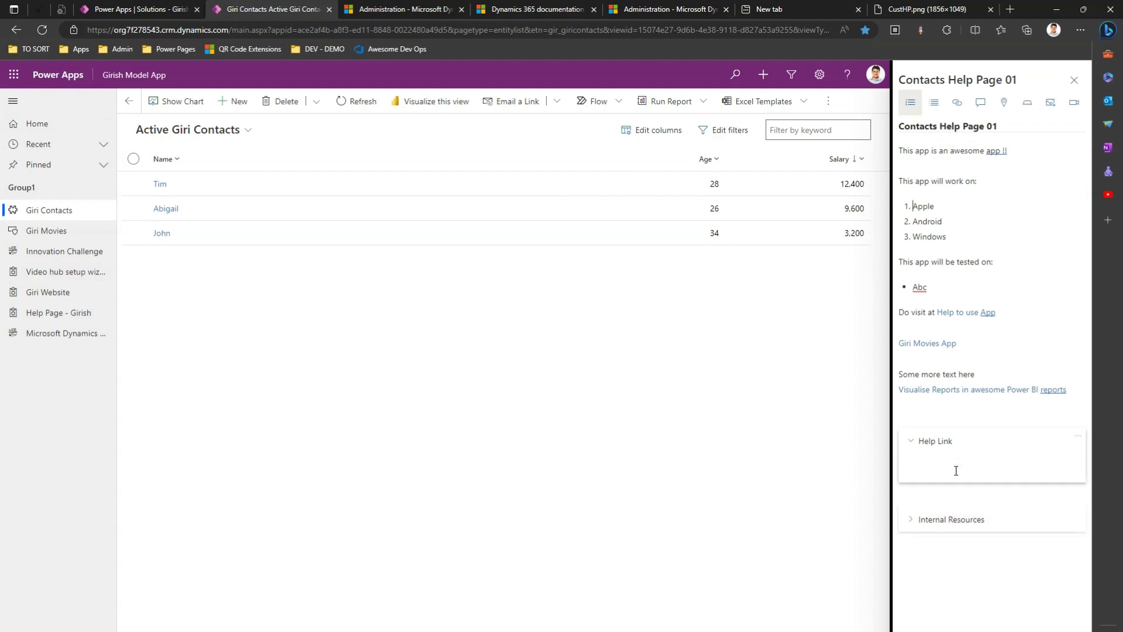
click(911, 520)
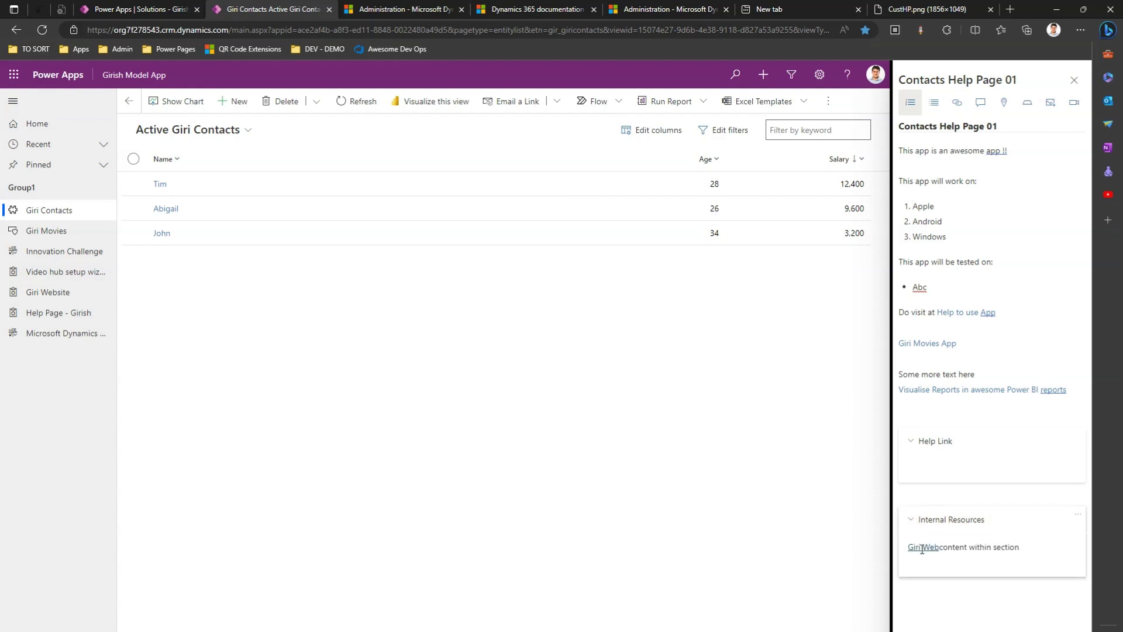
click(942, 548)
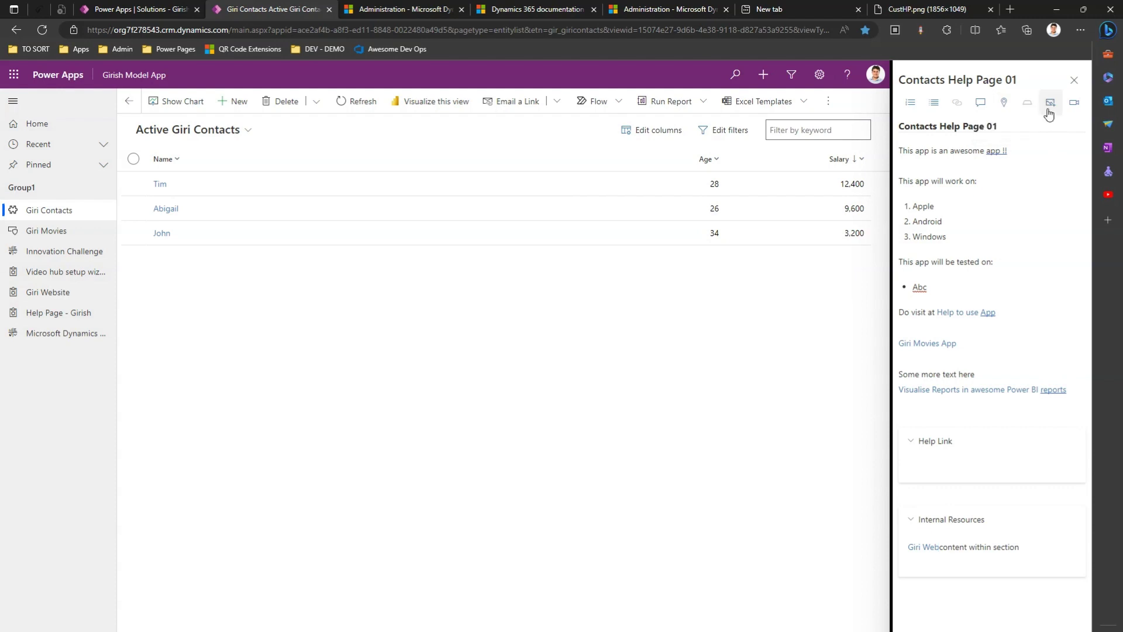
click(951, 464)
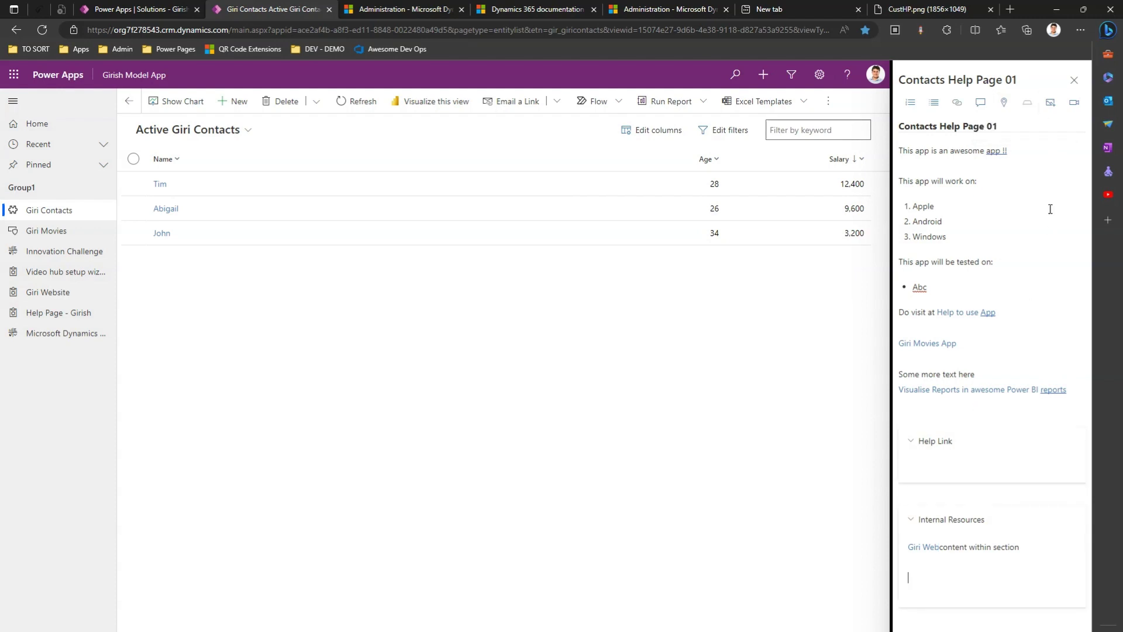
click(1051, 103)
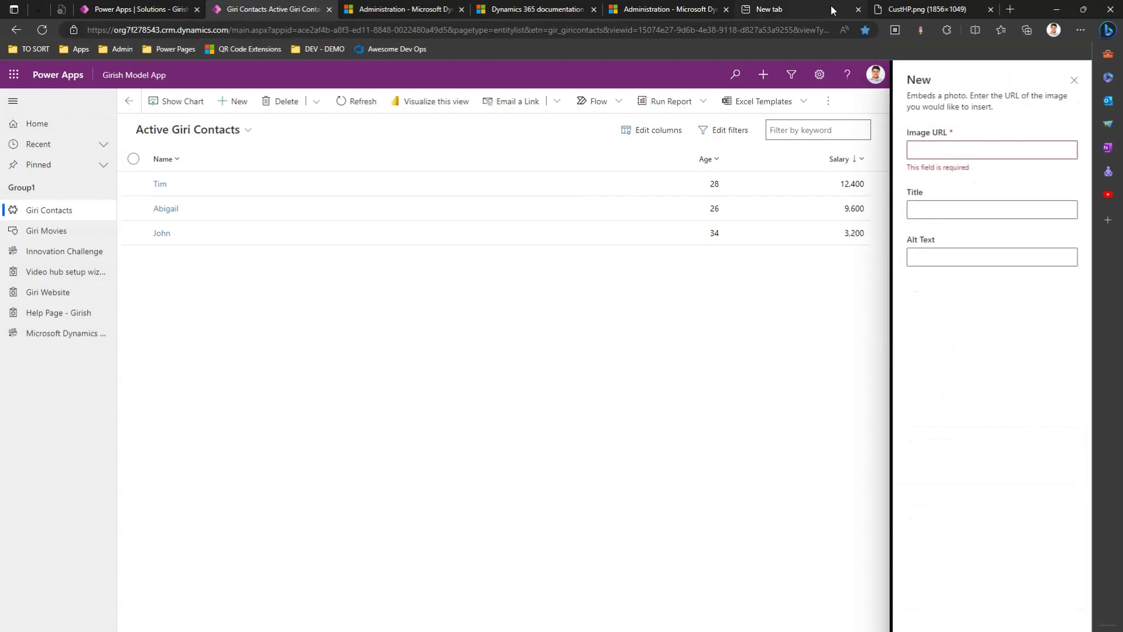
- Copy the Edge logo's image link from Microsoft's Edge download page and return to the new image form
click(810, 7)
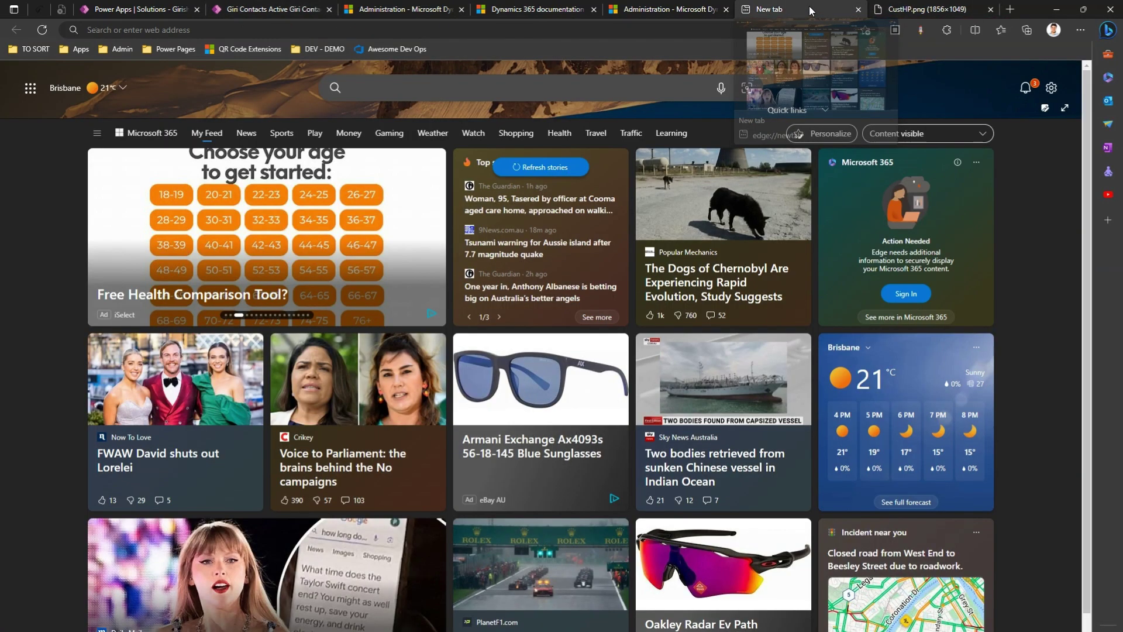
click(397, 34)
text(micro)
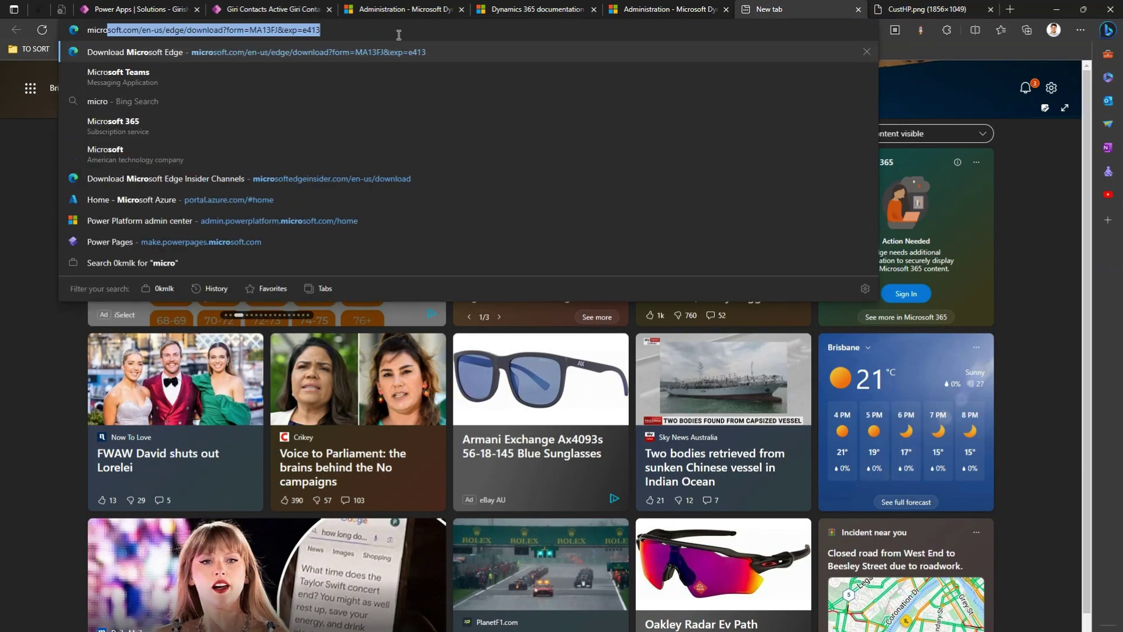
key(Return)
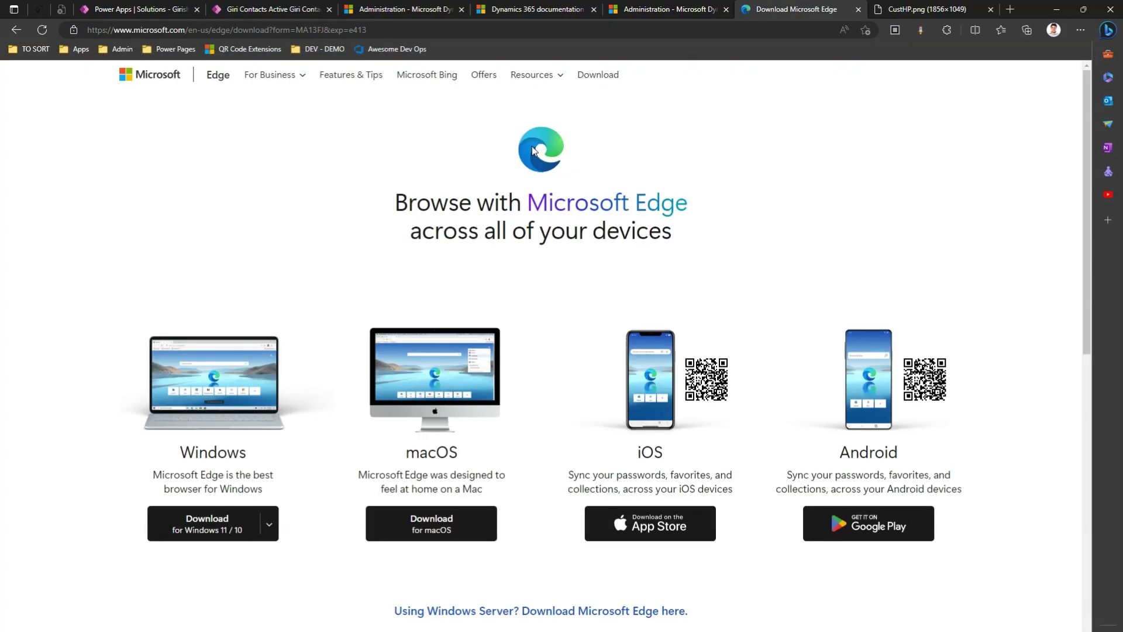
right_click(532, 146)
click(575, 213)
click(537, 11)
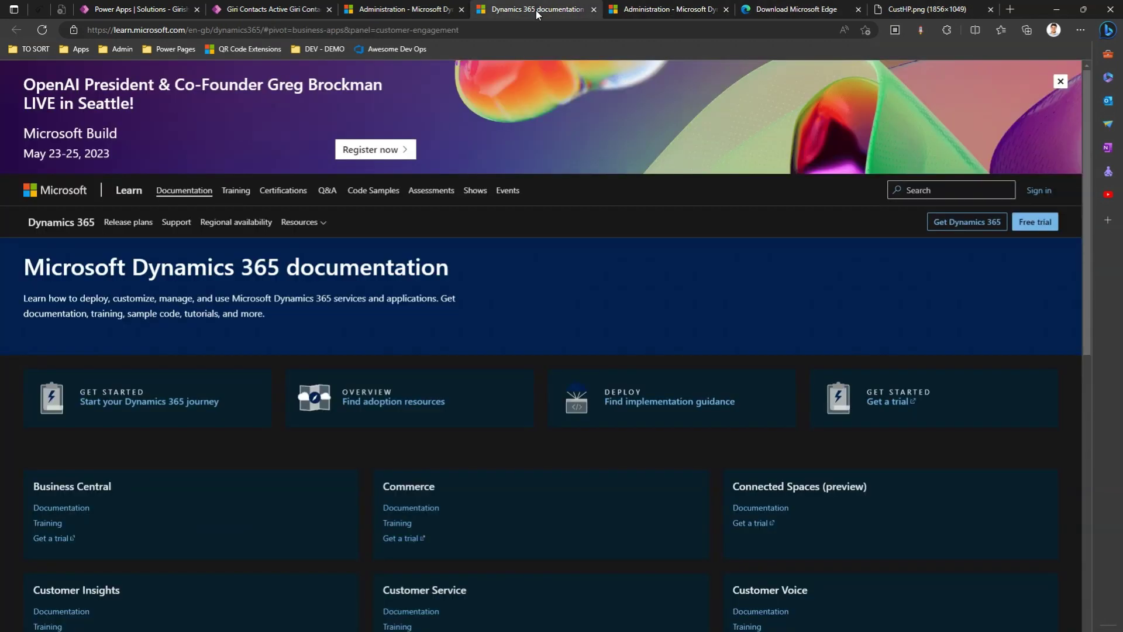
click(417, 10)
click(286, 10)
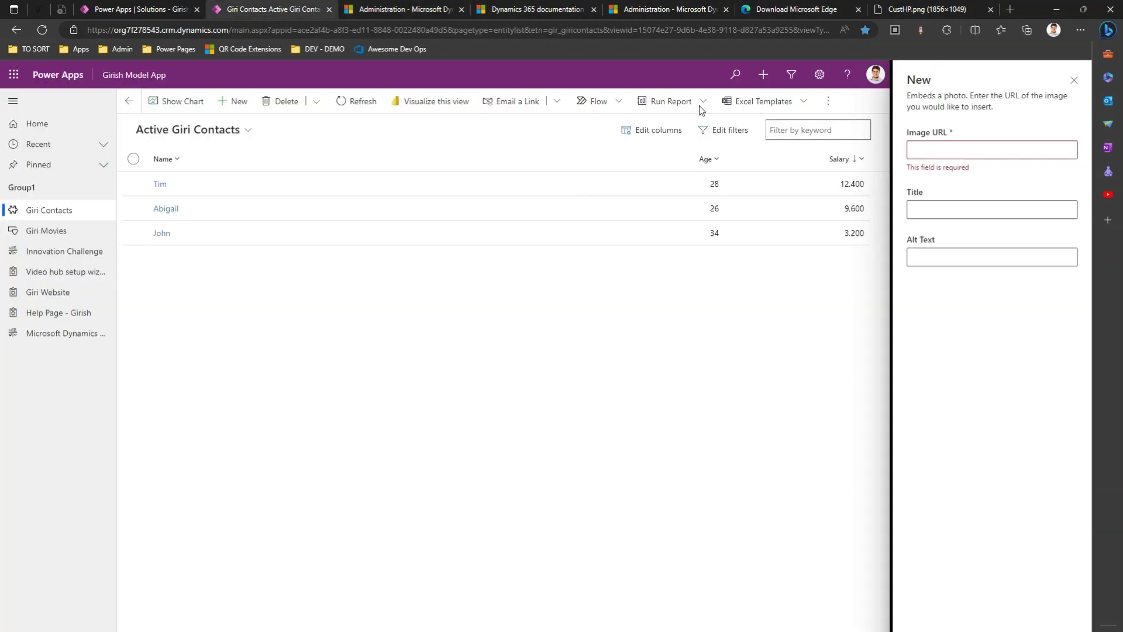
- Insert the image using the copied URL, title "Edge" and alt text "this image is browser image link"
click(943, 146)
key(ctrl+v)
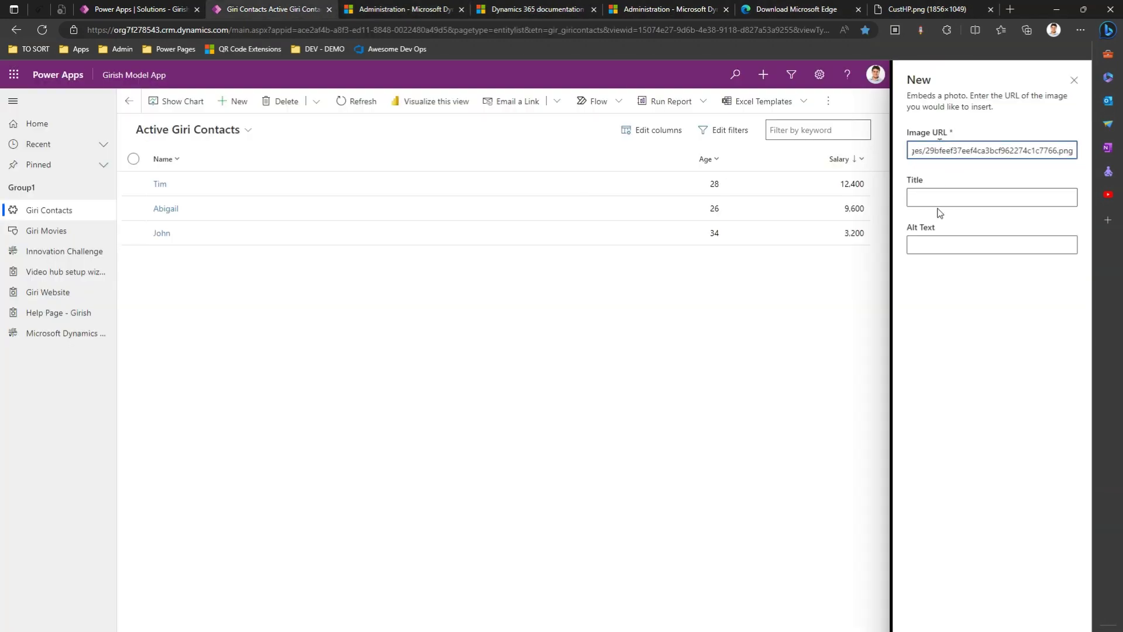
click(938, 196)
text(Edge)
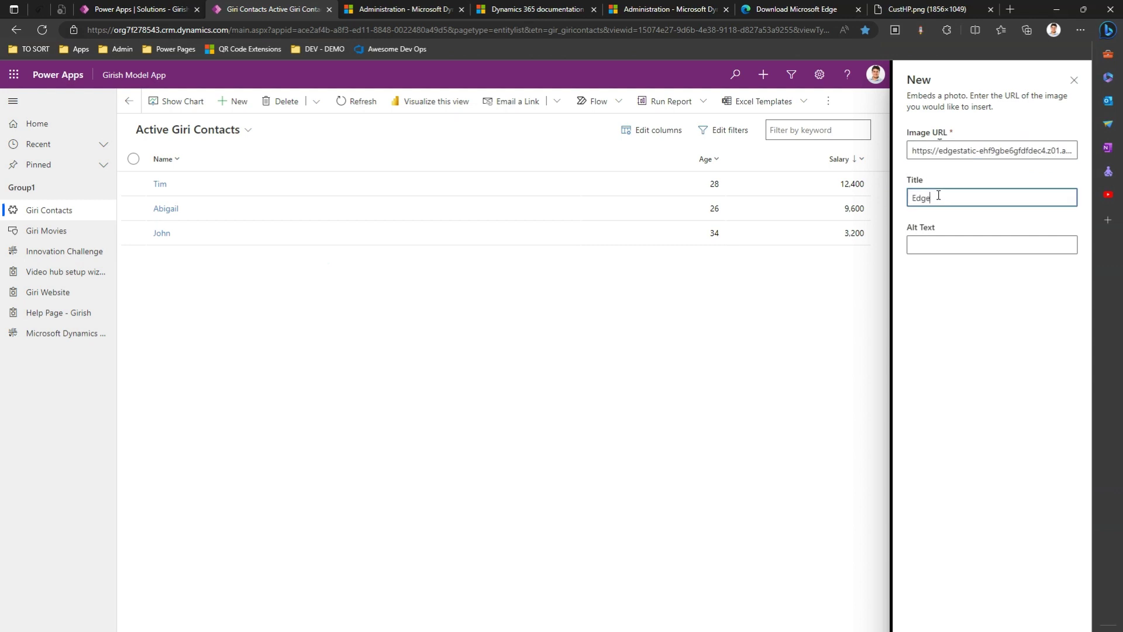
click(925, 244)
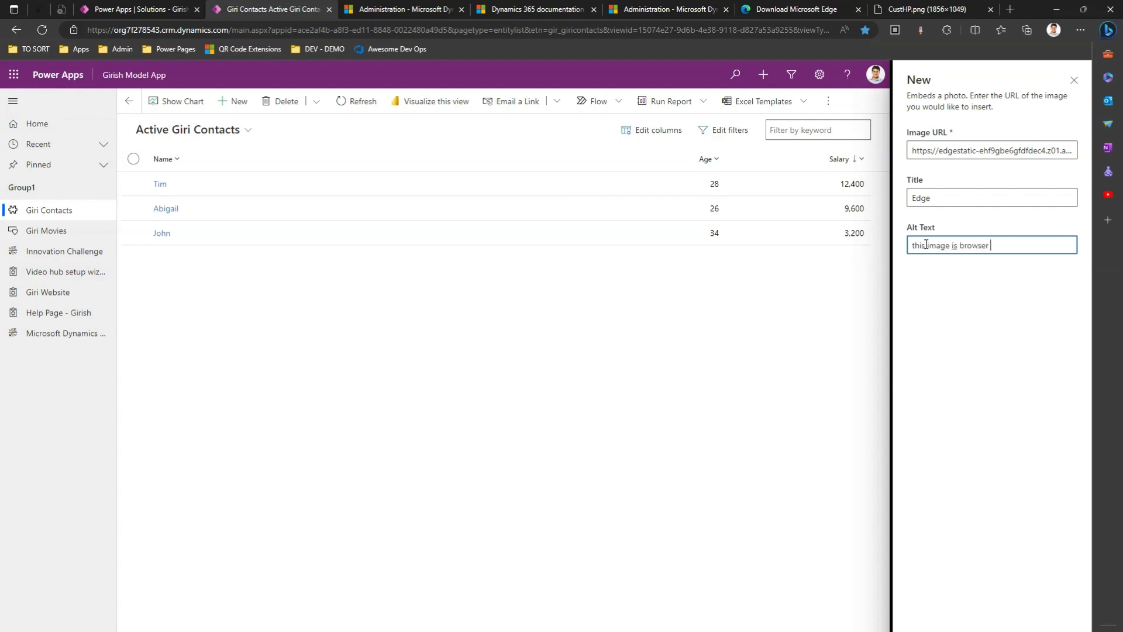
text(this image is browser image link)
key(Return)
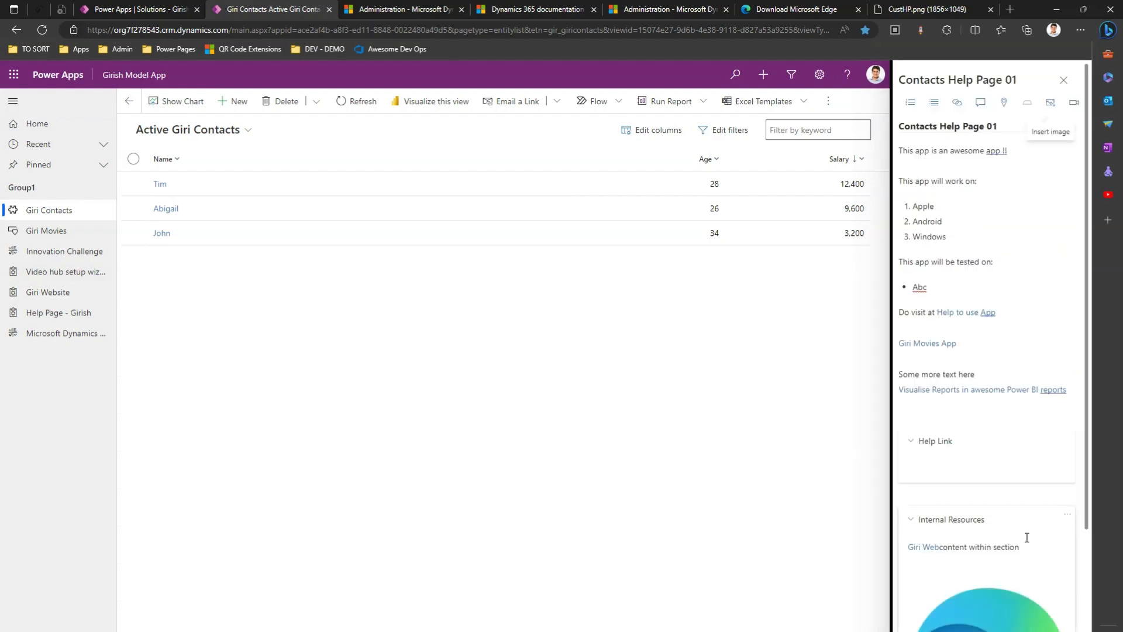
- Review the inserted image by collapsing and re-expanding the Internal Resources section
scroll(1086, 503, down, 3)
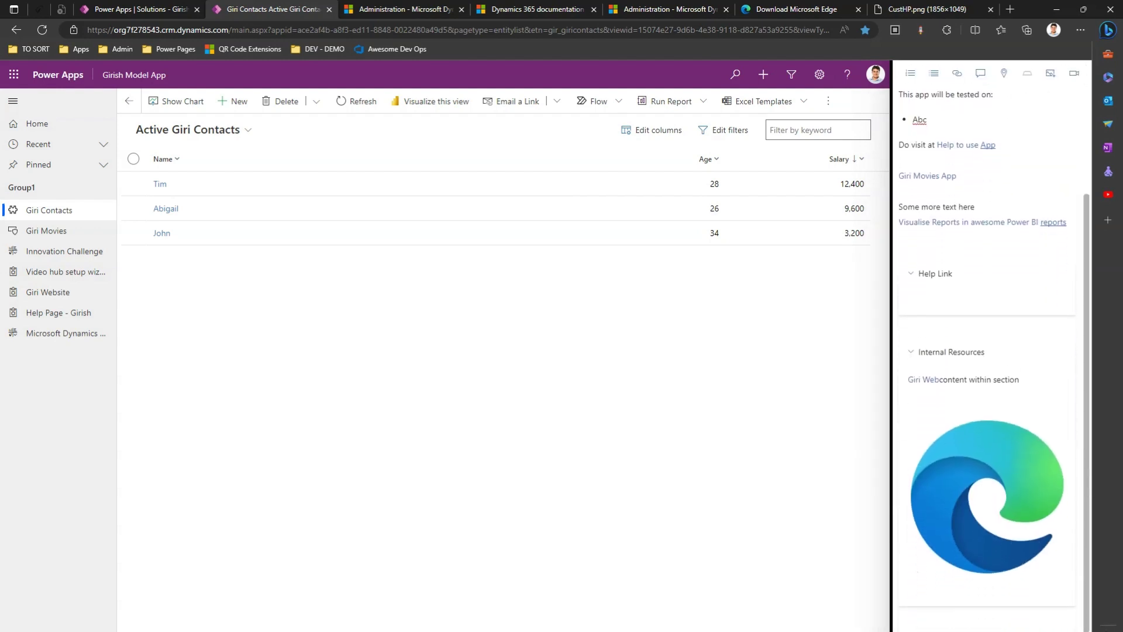
click(911, 352)
click(915, 518)
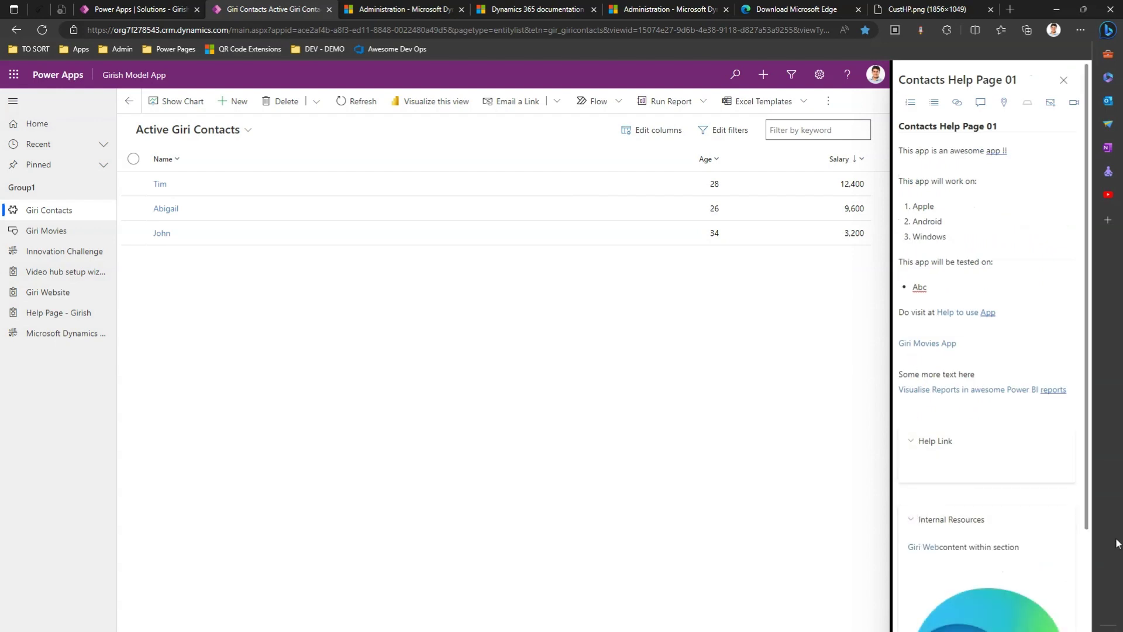
- Add a blank line between the Power BI reports link and the Help Link section
scroll(1087, 524, down, 1)
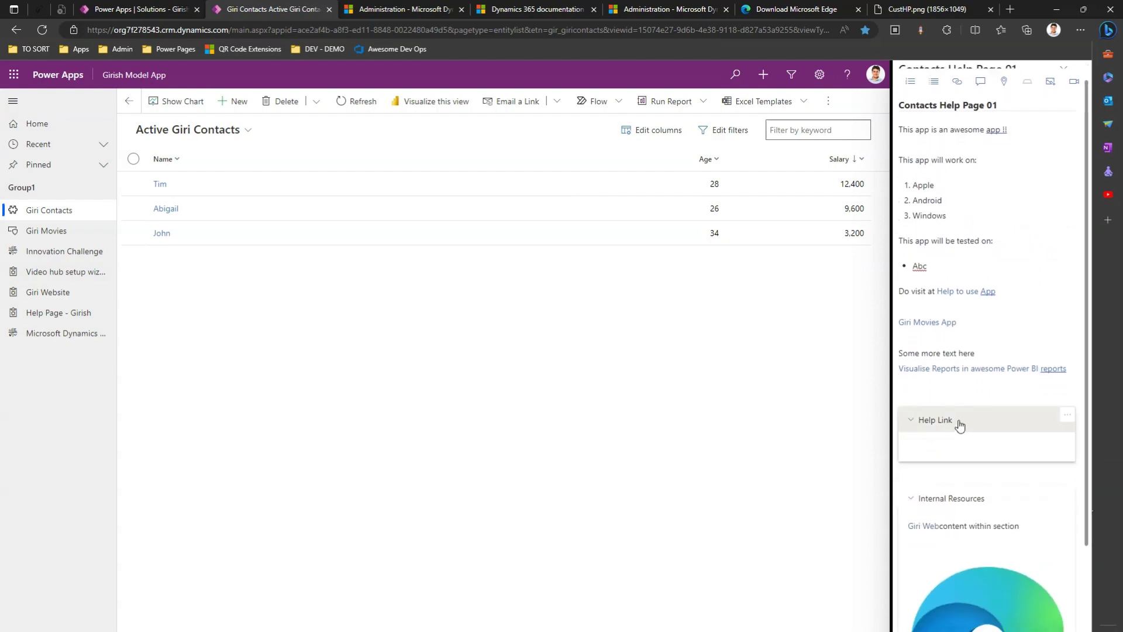
click(935, 381)
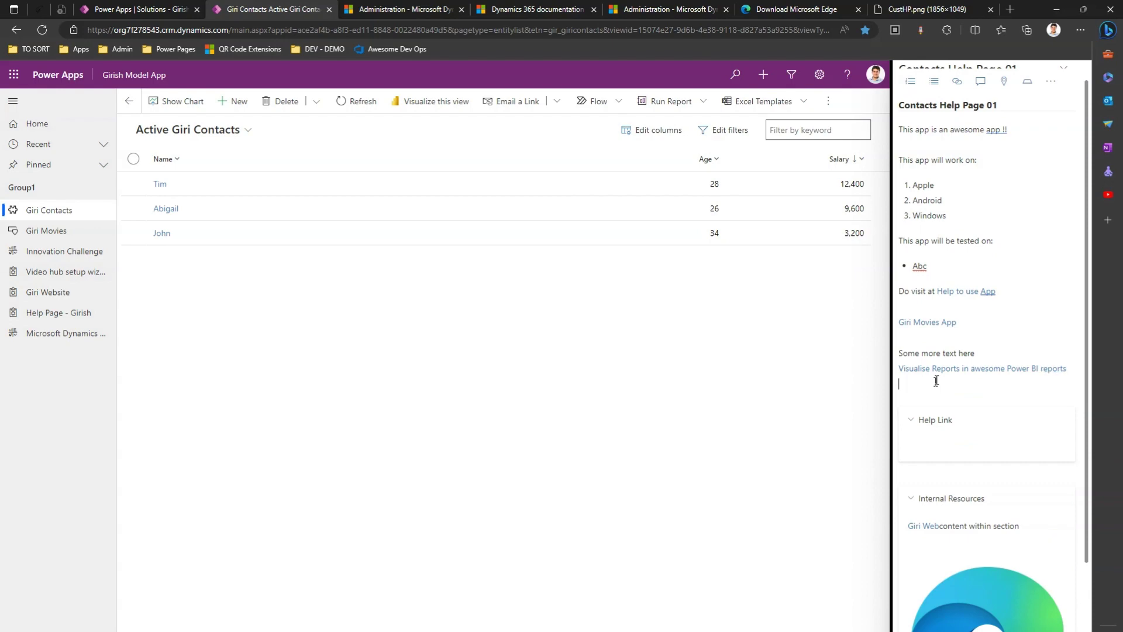
key(Return)
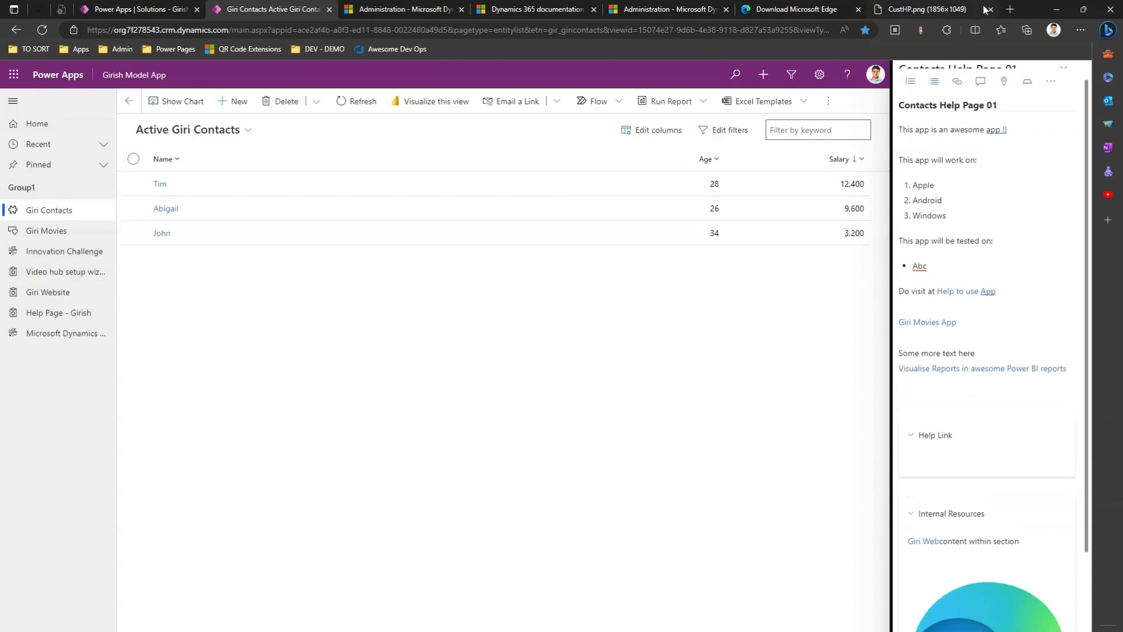
- Copy the URL of the "What is PowerApps Advisor Program ?" video from the Power Tech Speck YouTube channel and return to the help page
click(1010, 9)
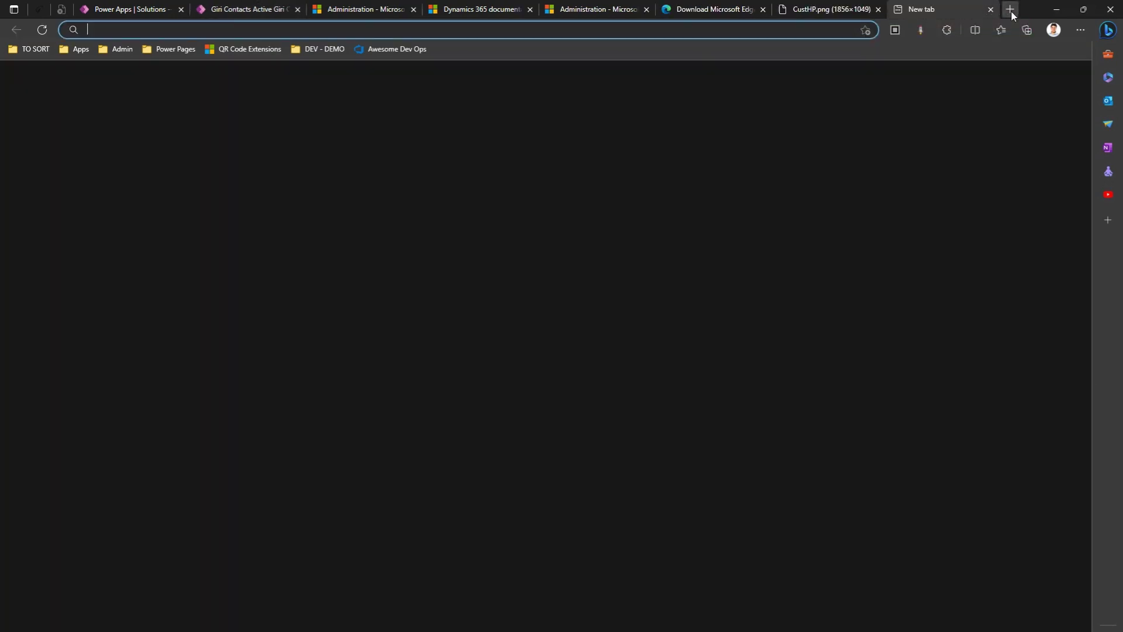
text(y)
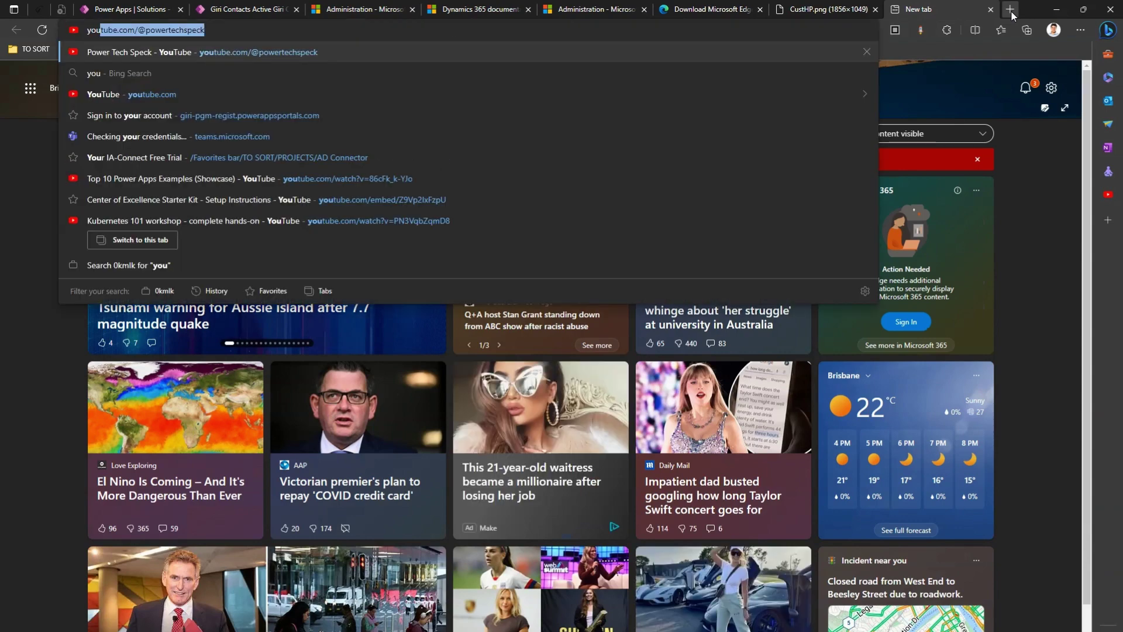
text(ou)
key(Return)
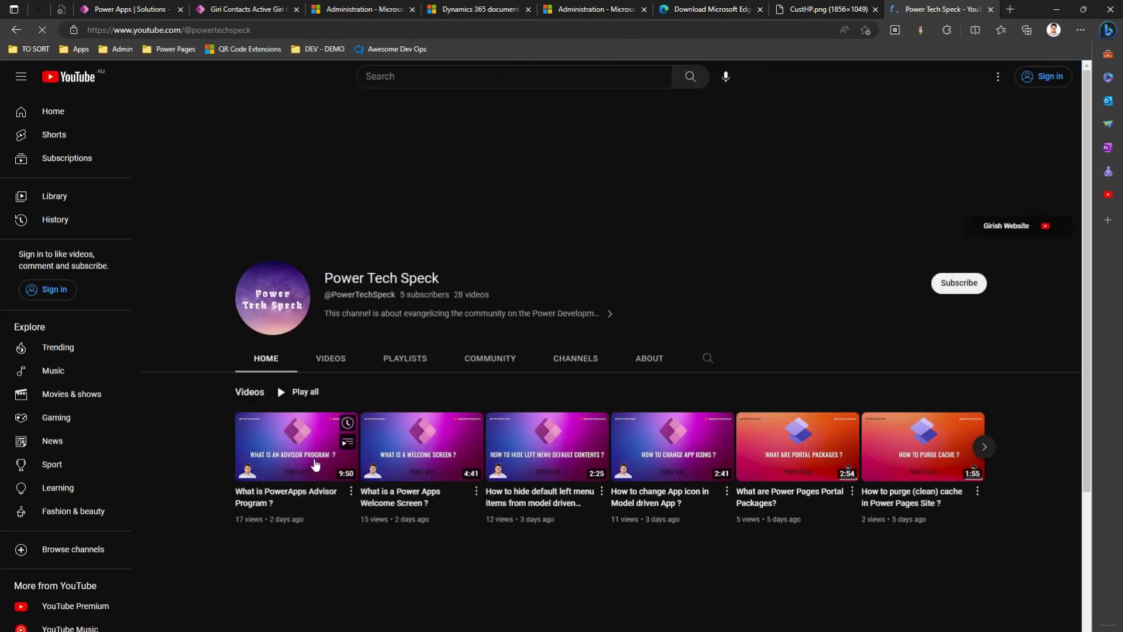
click(284, 444)
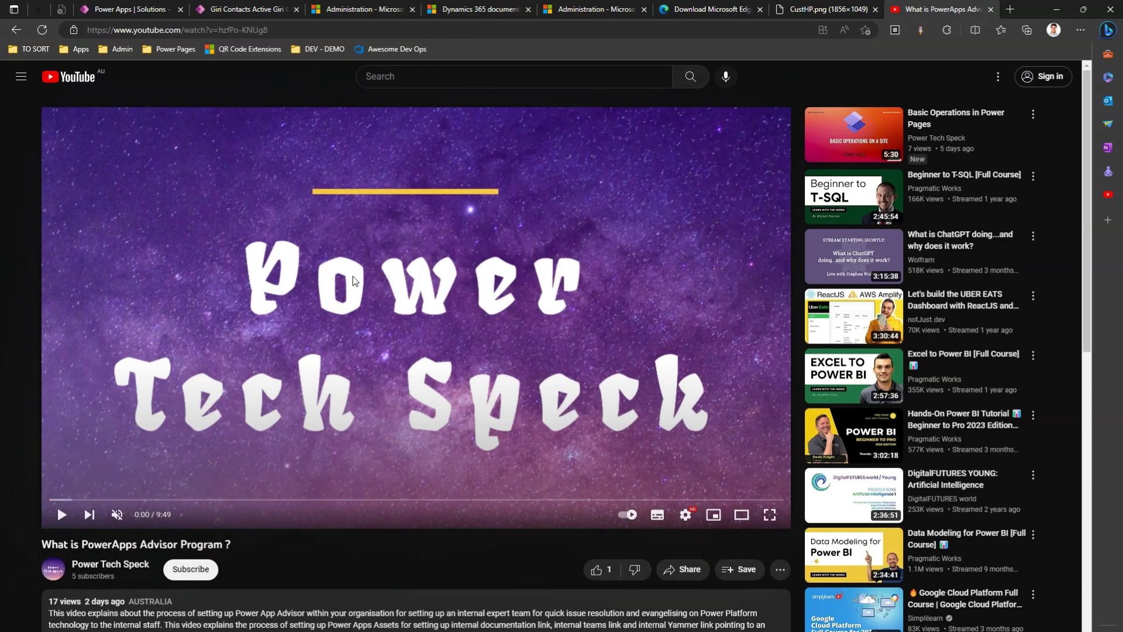
right_click(354, 281)
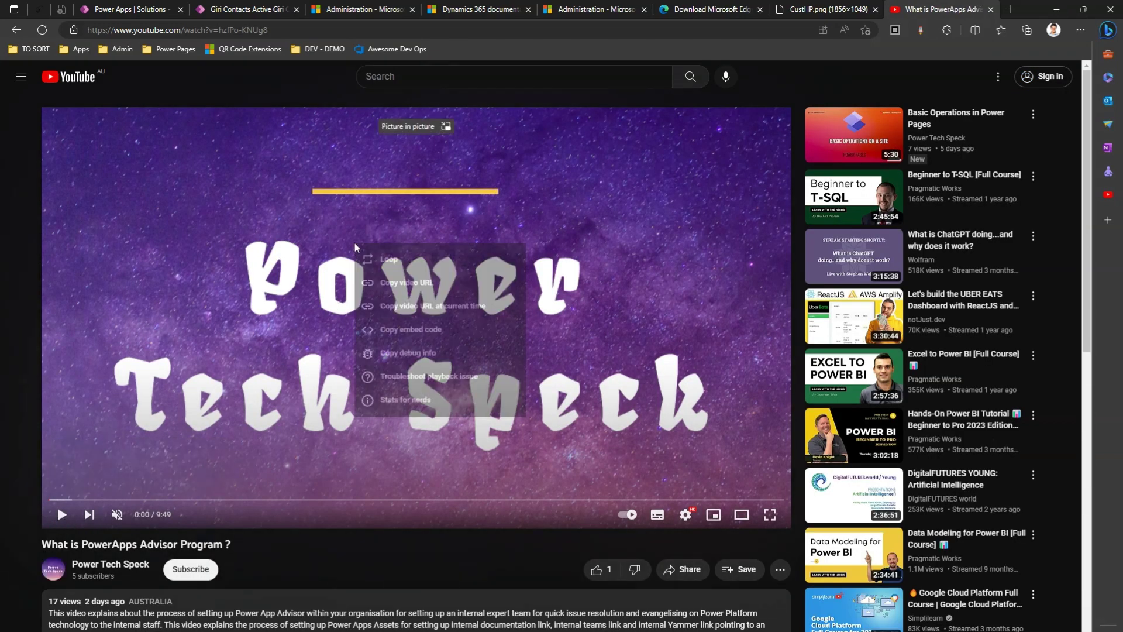
click(398, 280)
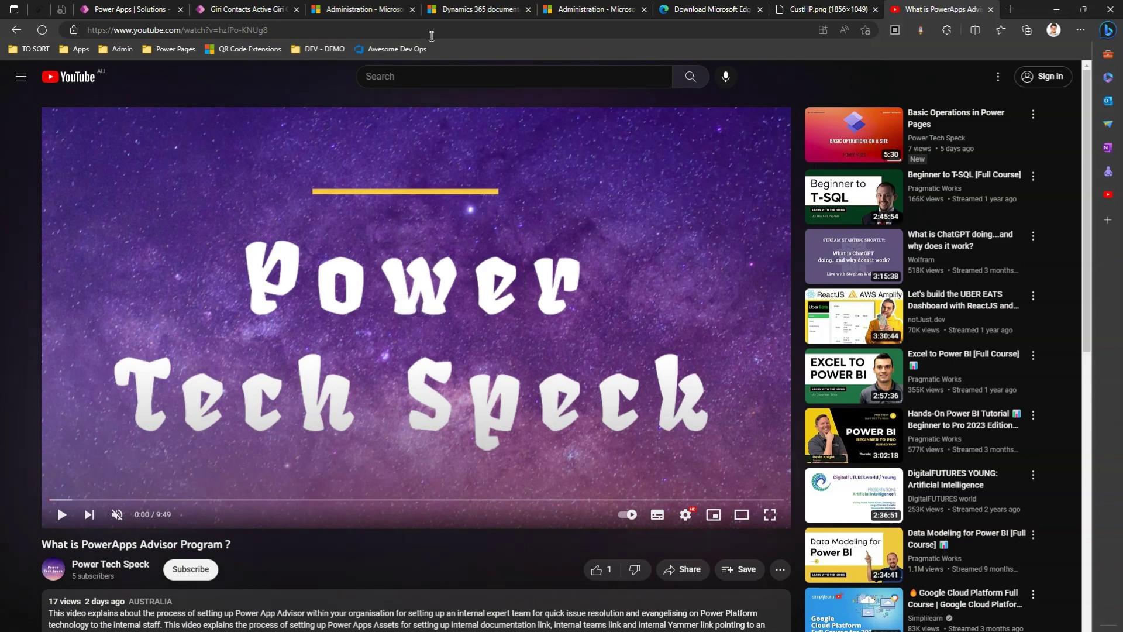
click(251, 9)
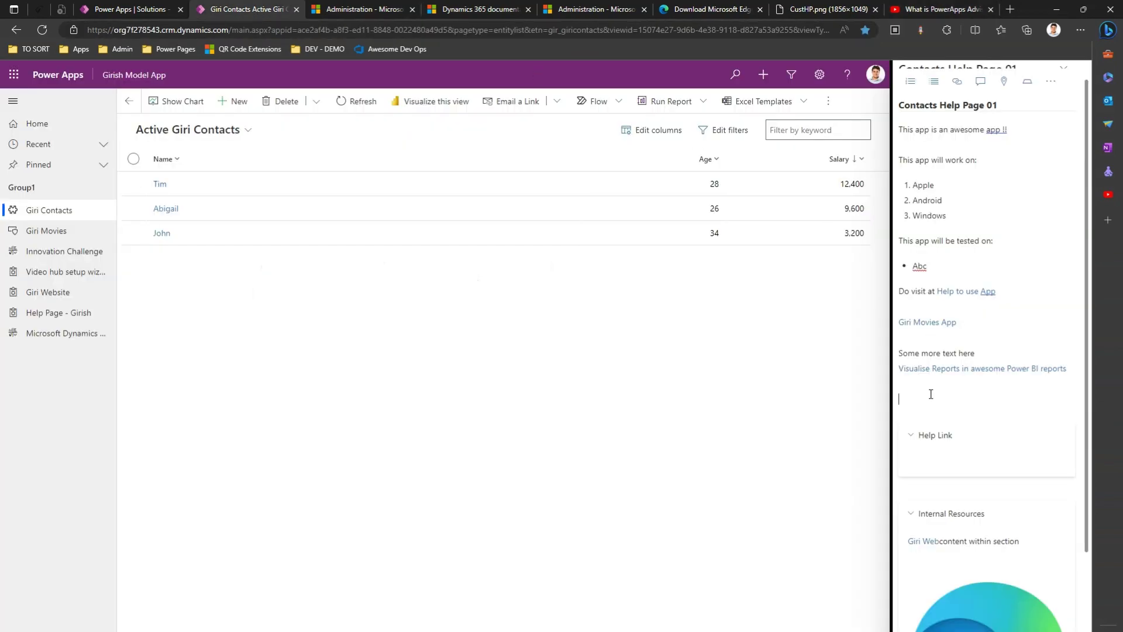
- Embed the copied YouTube video below the Power BI reports link with start time 0 seconds and full screen allowed, and save the help page
click(1050, 82)
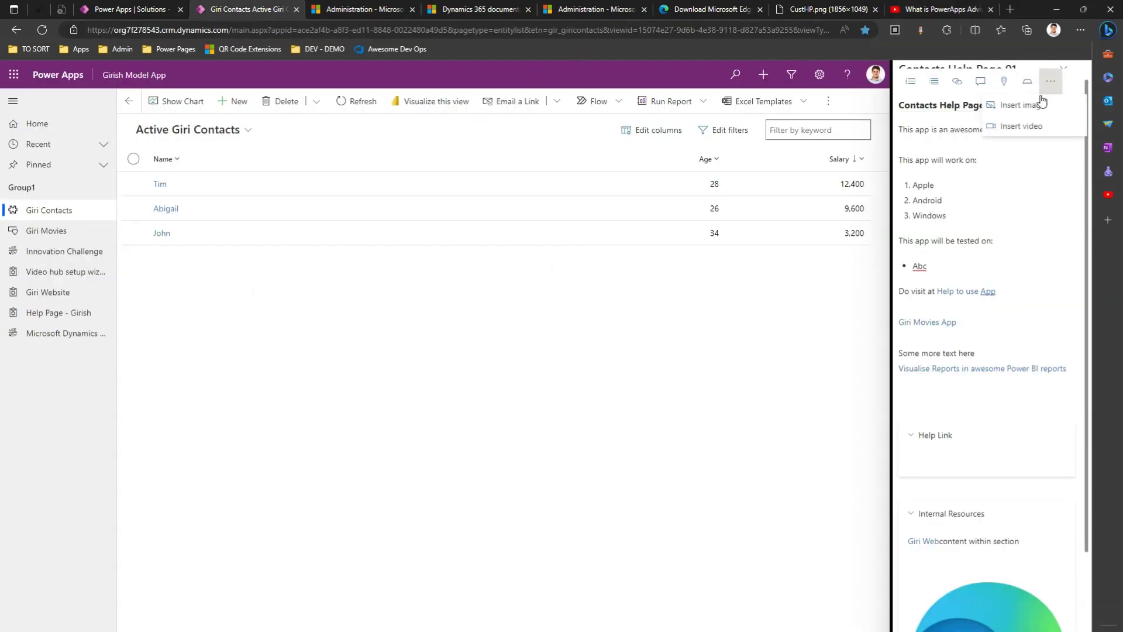
click(1021, 127)
click(966, 151)
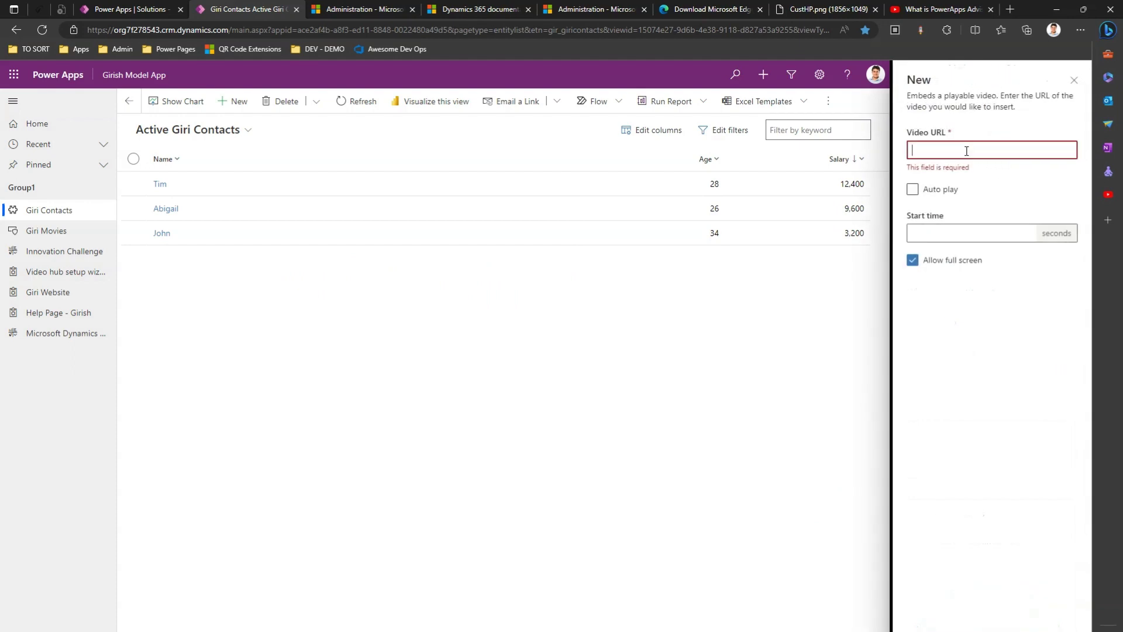
key(ctrl+v)
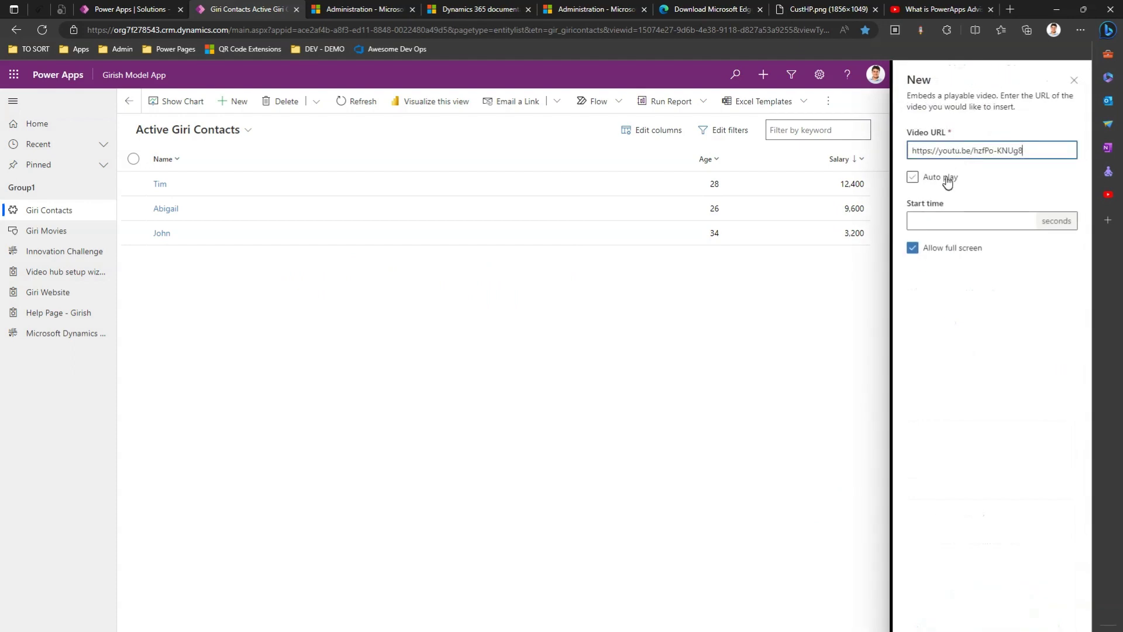
click(945, 221)
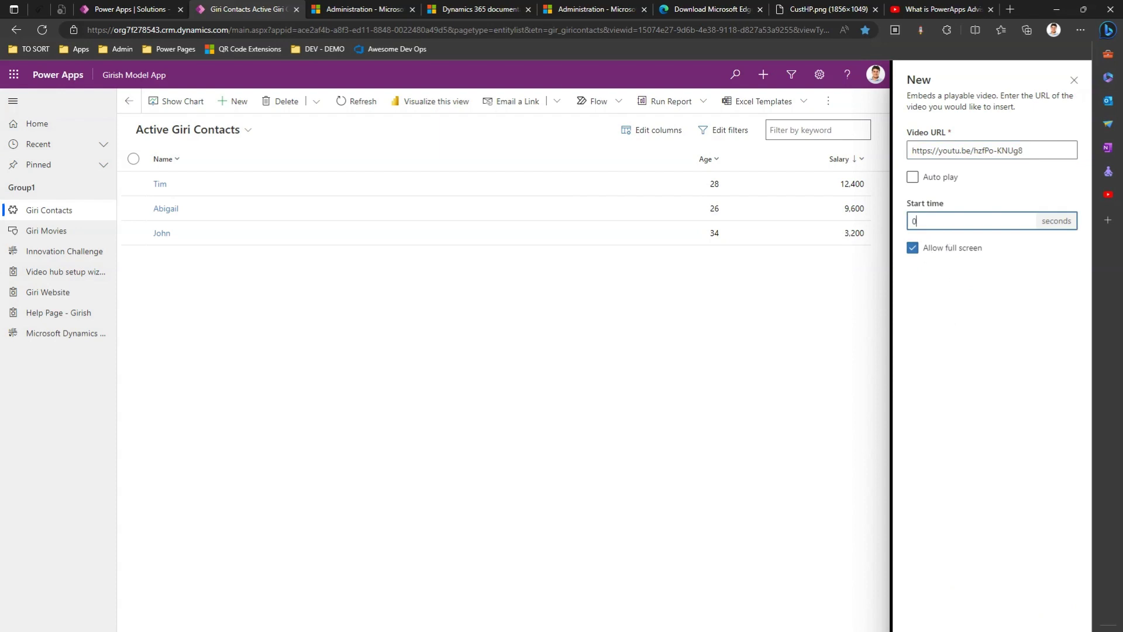
key(Return)
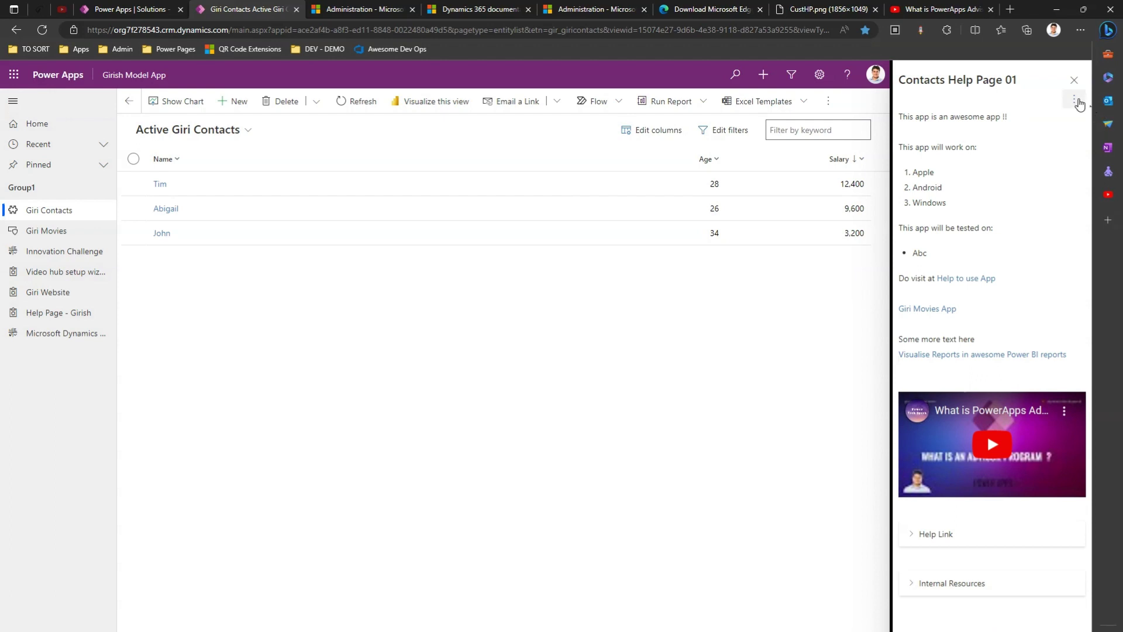
- Close the help pane, reload the app, and reopen the Giri Contacts help page to check the saved content
click(1074, 80)
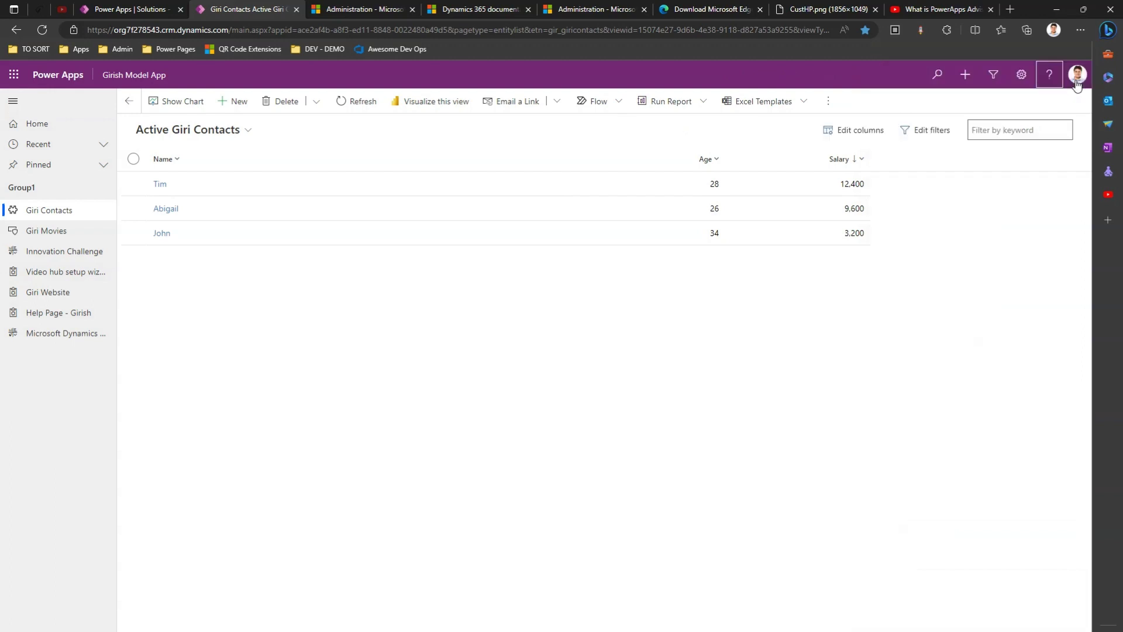
click(41, 29)
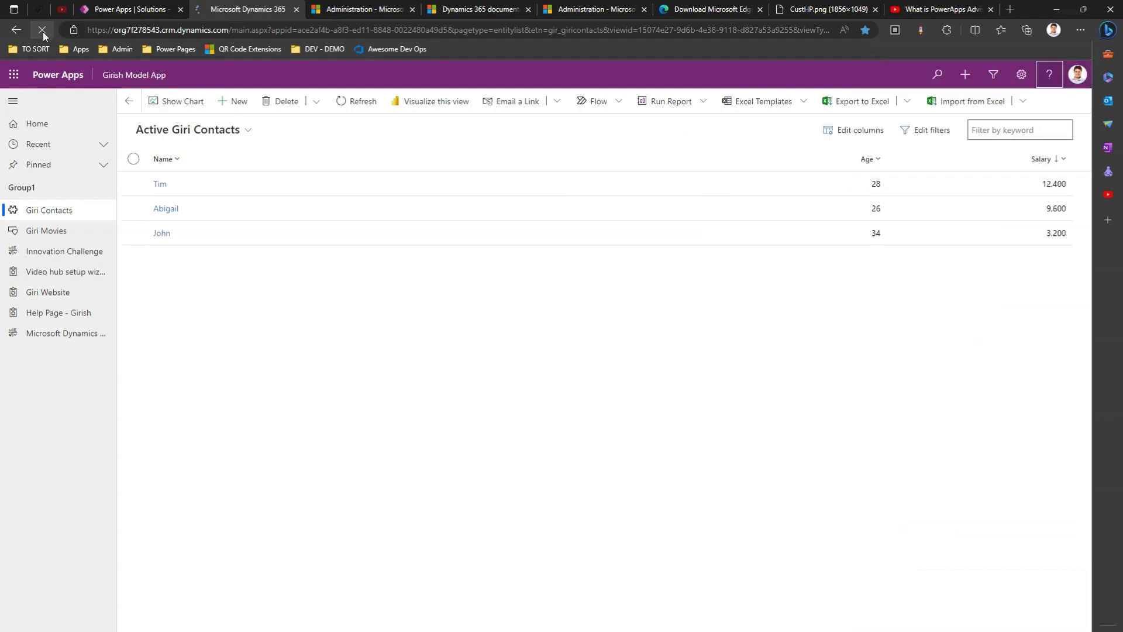
click(64, 212)
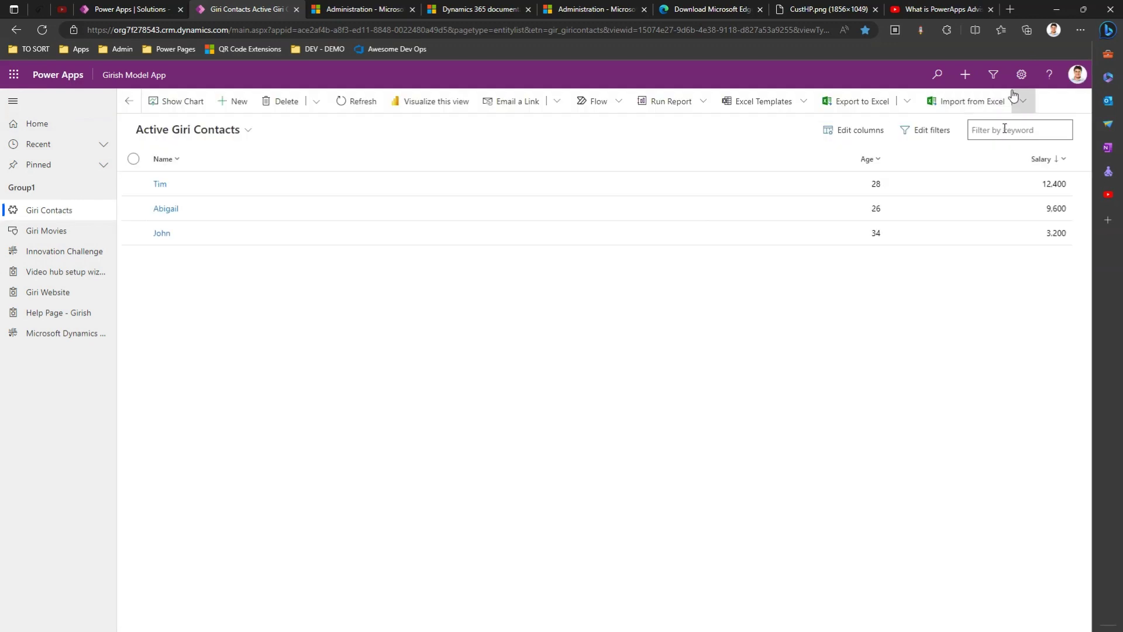
click(1048, 75)
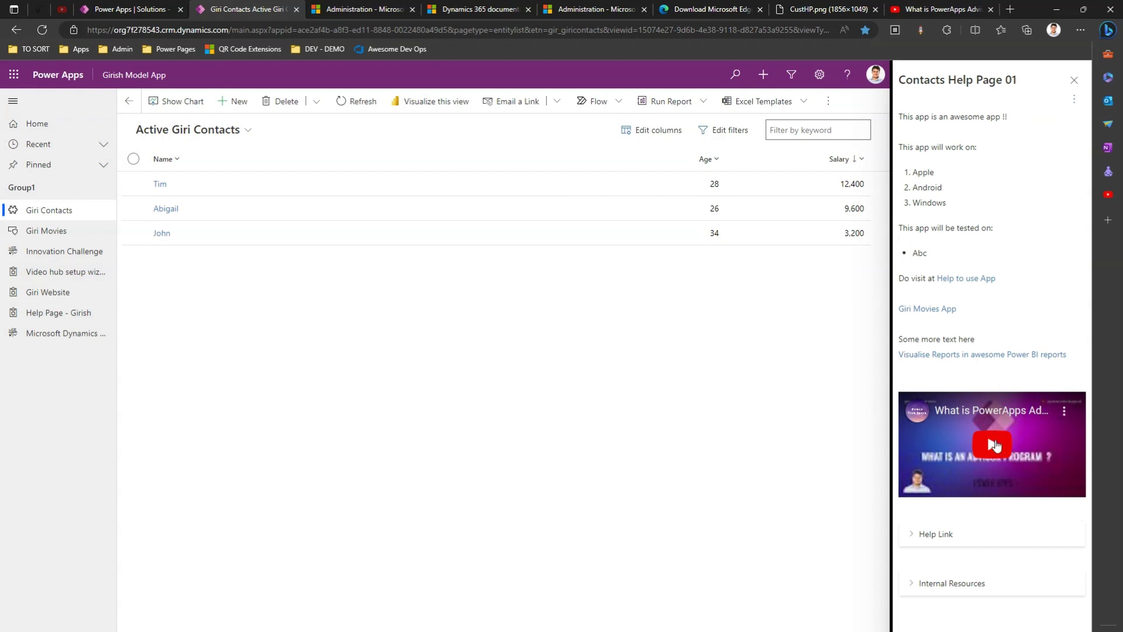
- Expand the Internal Resources section of the help page to check its link and image, and collapse it again
click(918, 583)
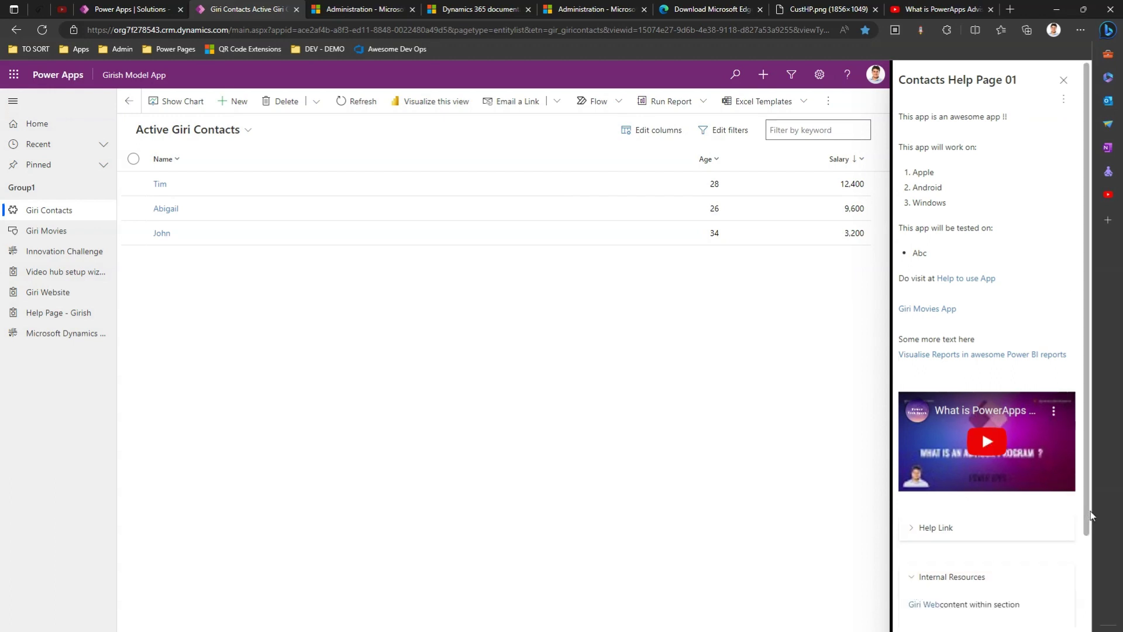
drag(1087, 515, 1094, 631)
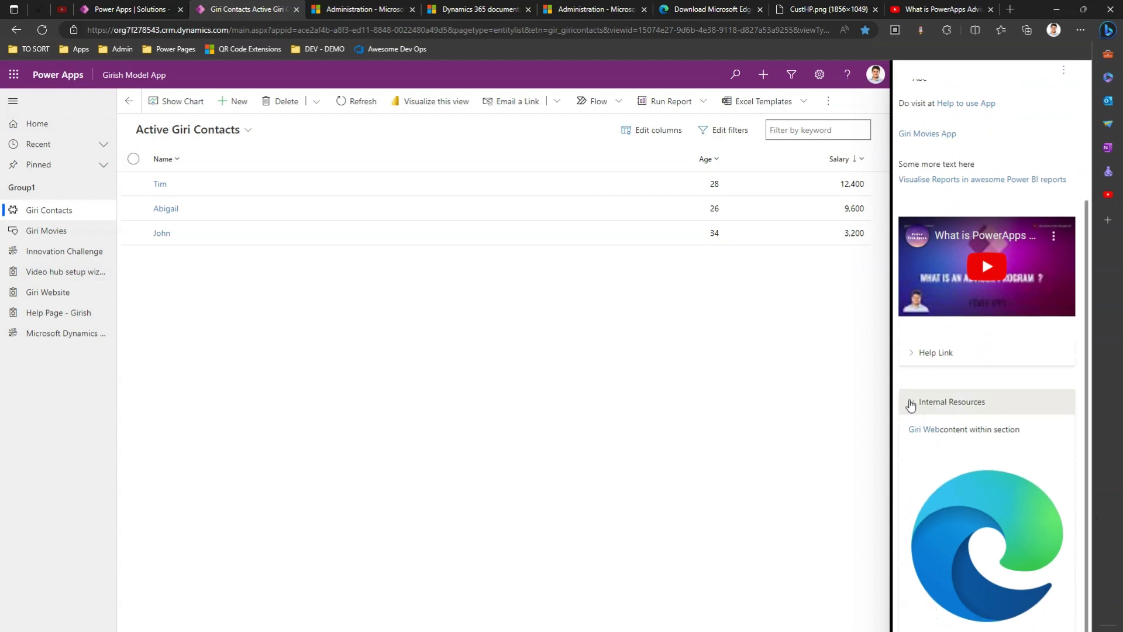
click(913, 402)
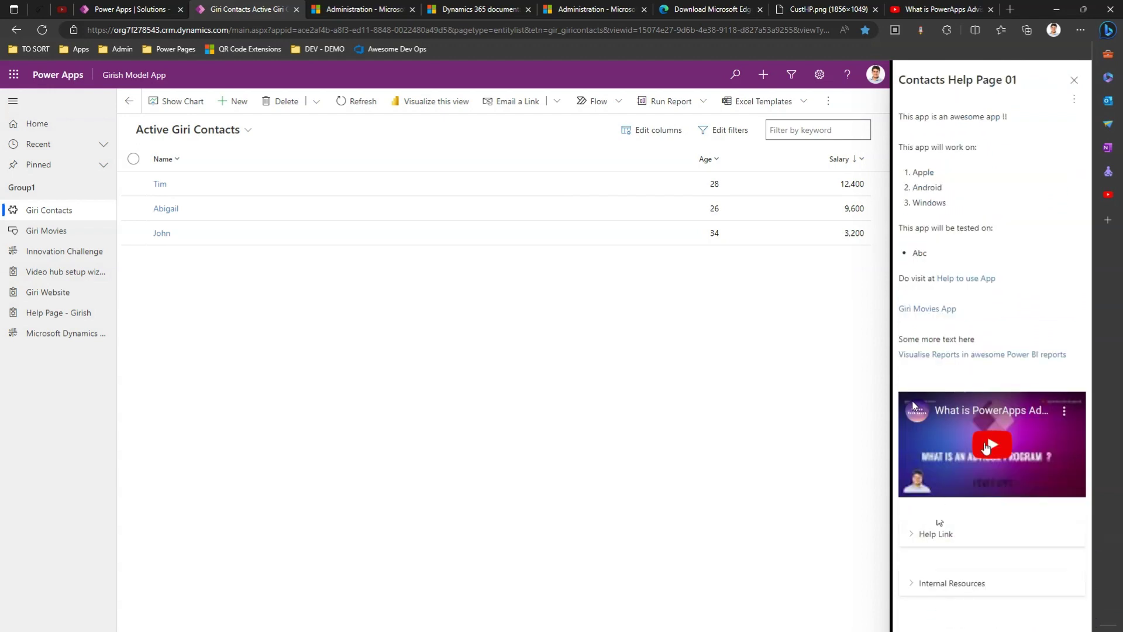
- Play the embedded YouTube video in the help page with sound, view it in full screen, and return to the help page
click(992, 444)
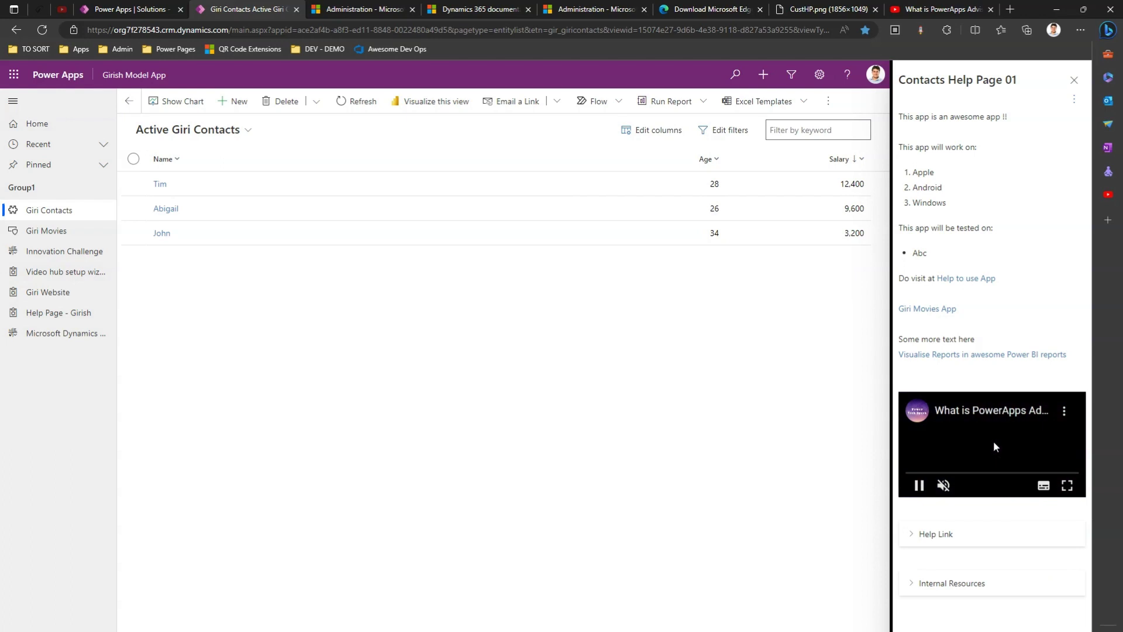
click(943, 486)
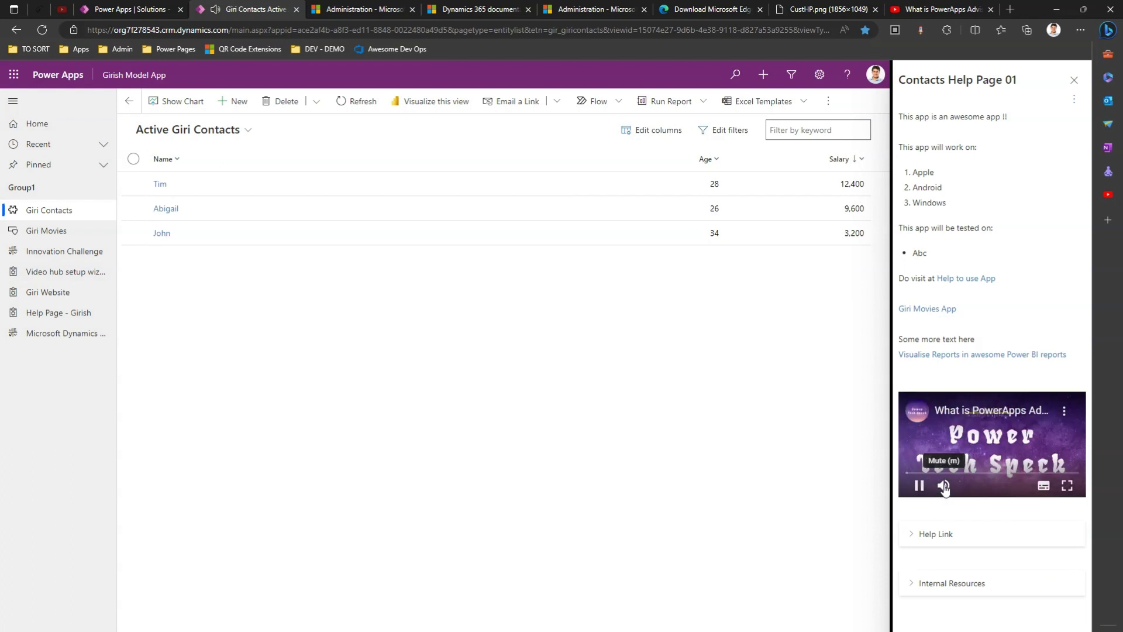
click(1067, 485)
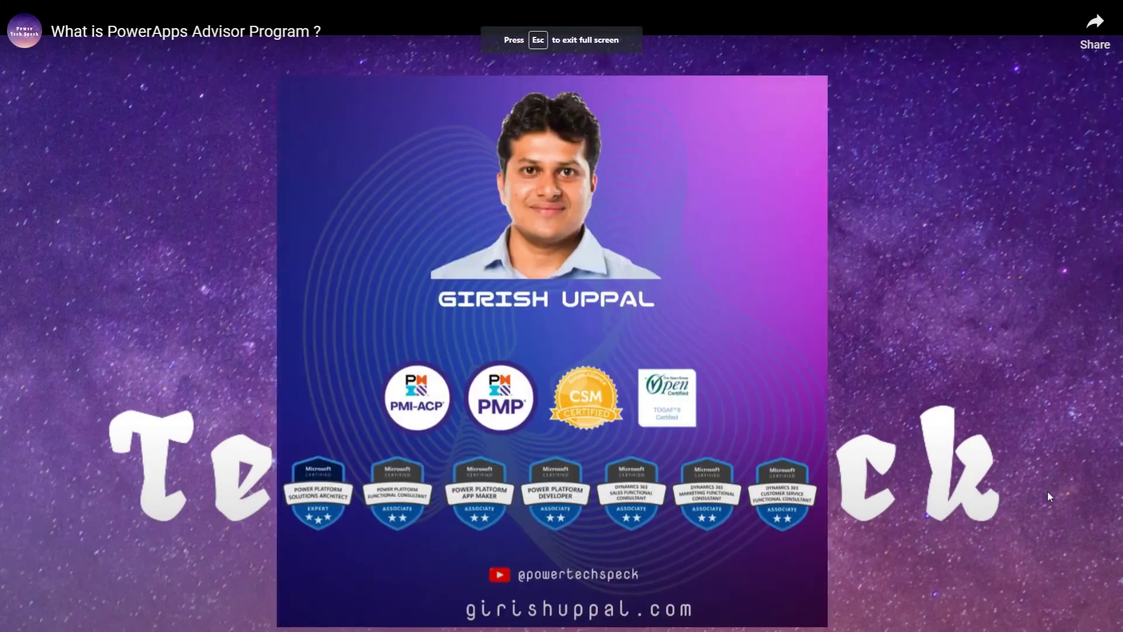
key(Escape)
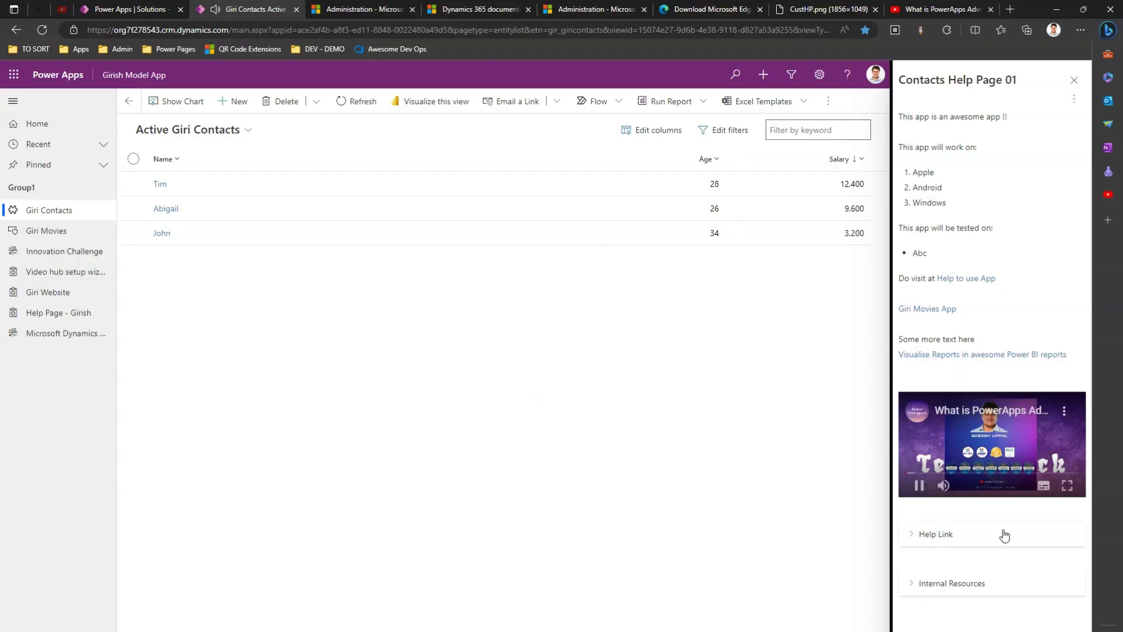